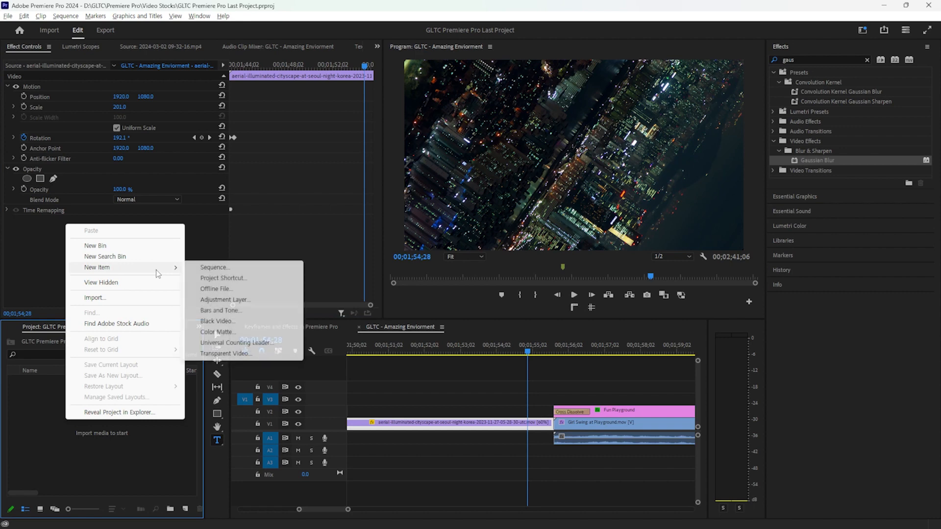
# Create the 'GLTC Last Project' sequence from the Youtube 29.97 preset and open its timeline
pyautogui.click(199, 269)
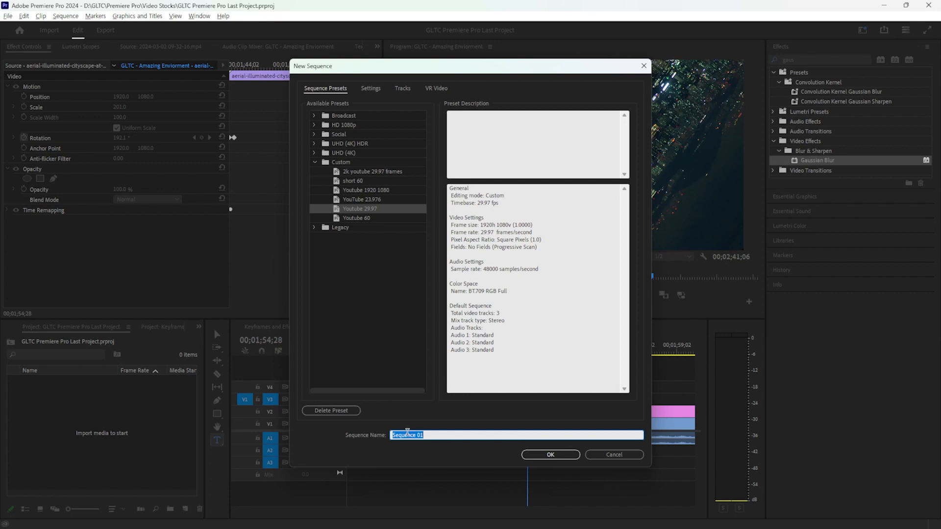
pyautogui.write('GLTC Last Project')
pyautogui.press('Return')
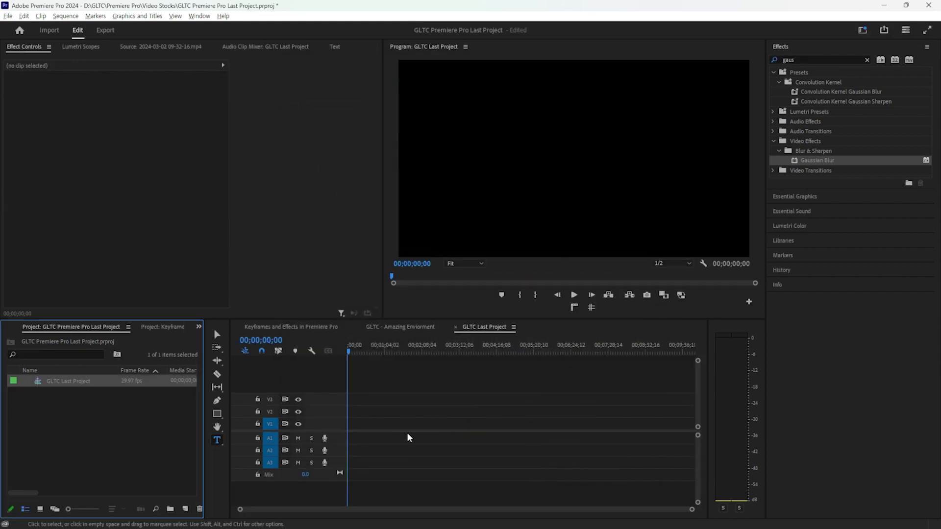
pyautogui.click(410, 438)
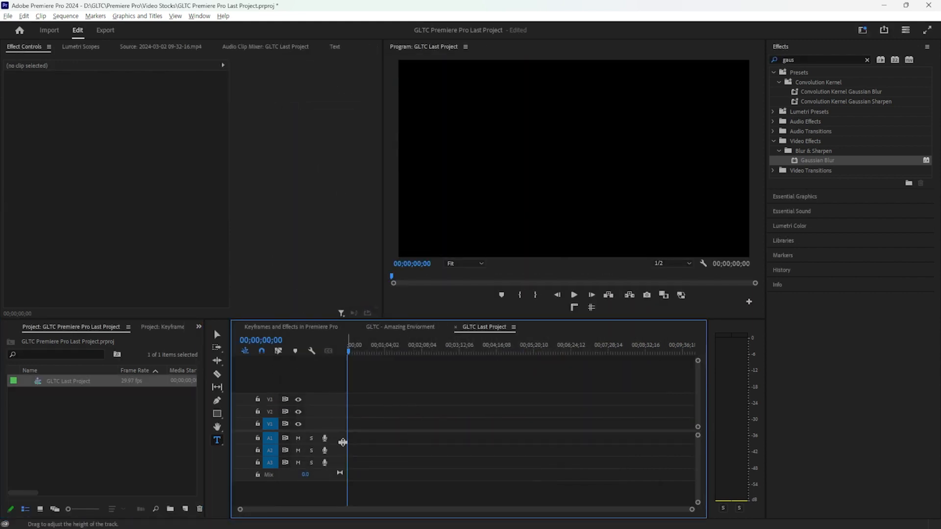
# Create a coral-red (FF6C6C) colour matte named BG1 with default video settings
pyautogui.click(189, 509)
pyautogui.click(205, 475)
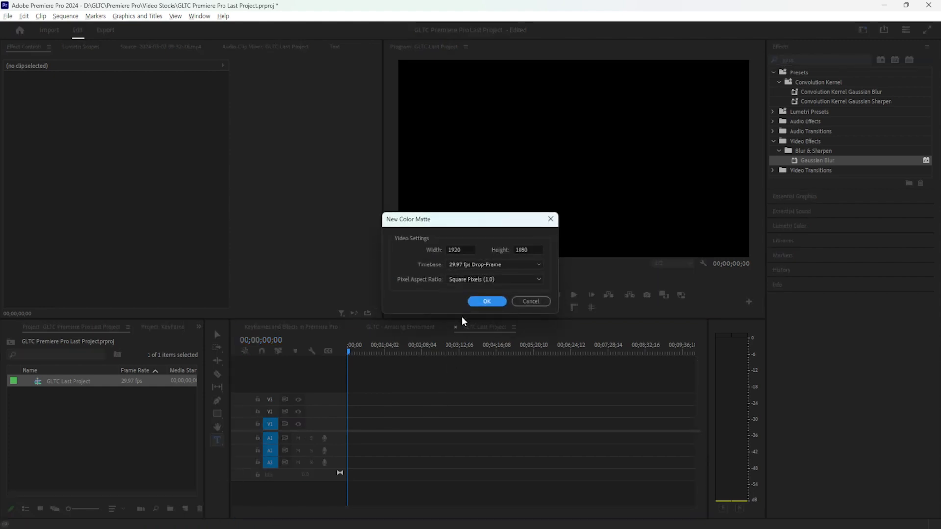
pyautogui.click(483, 301)
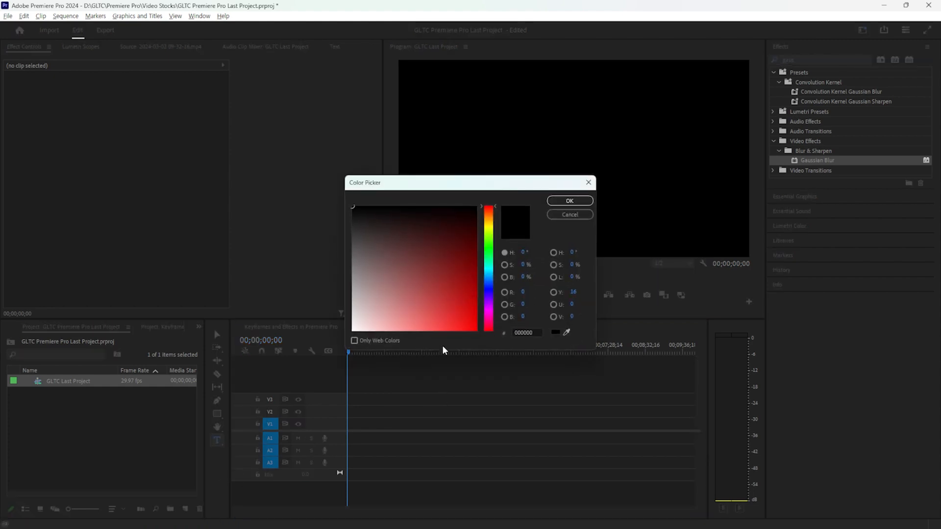
pyautogui.moveTo(470, 310)
pyautogui.mouseDown()
pyautogui.moveTo(456, 331)
pyautogui.moveTo(397, 363)
pyautogui.moveTo(410, 366)
pyautogui.mouseUp()
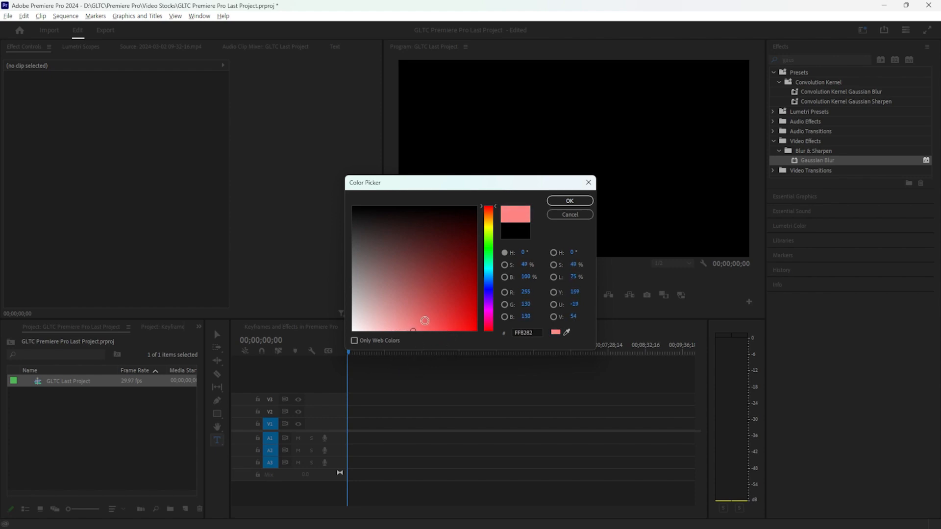
pyautogui.moveTo(424, 322); pyautogui.dragTo(424, 334)
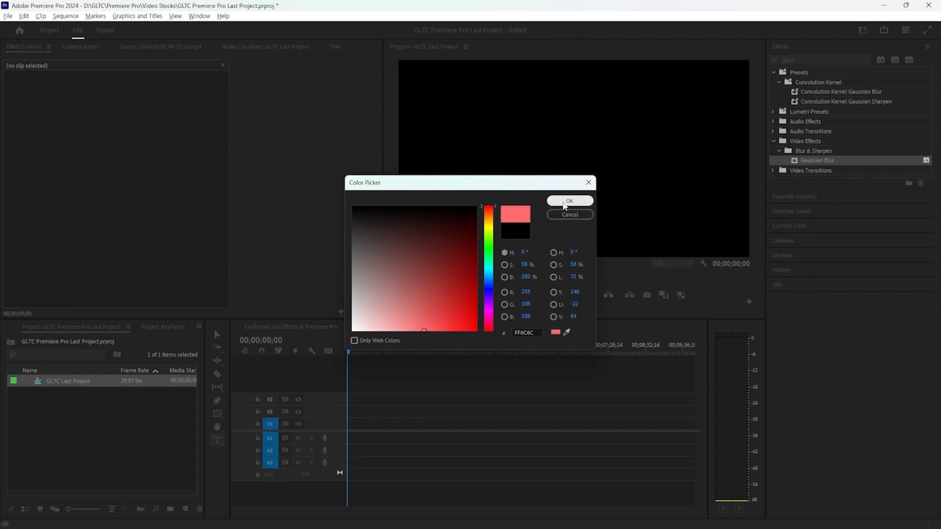
pyautogui.click(569, 201)
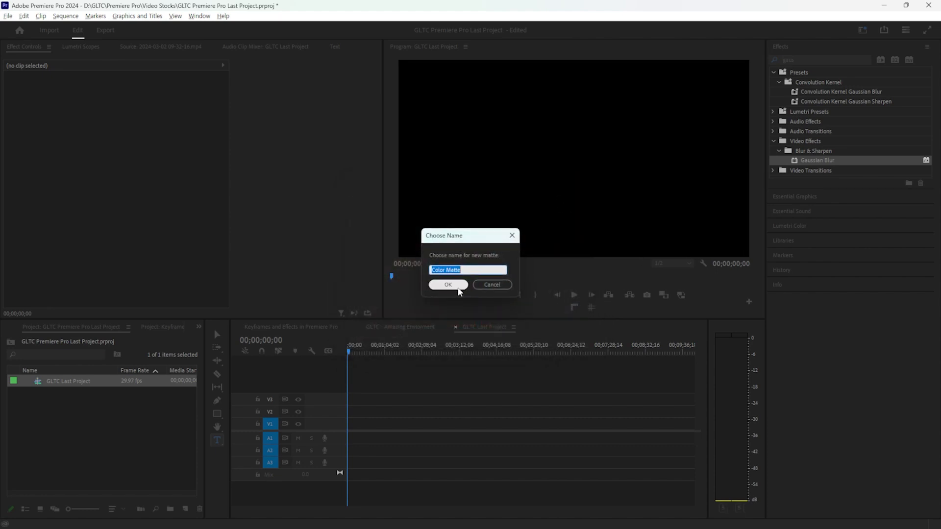
pyautogui.write('BG1')
pyautogui.press('Return')
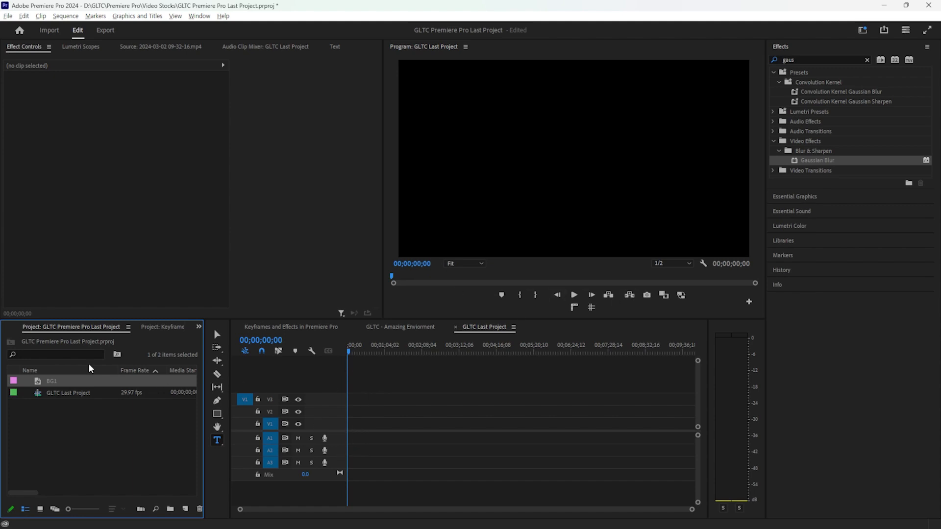
# Place BG1 at the start of track V1 and stretch it to about 3;16
pyautogui.moveTo(27, 379); pyautogui.dragTo(126, 379)
pyautogui.moveTo(117, 383); pyautogui.dragTo(348, 426)
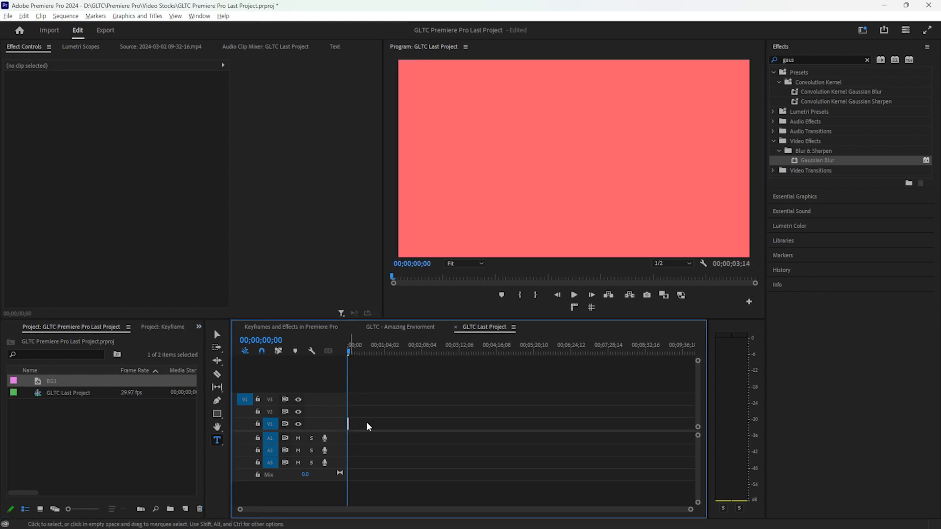
pyautogui.click(348, 424)
pyautogui.moveTo(349, 424); pyautogui.dragTo(458, 424)
pyautogui.press('=')
pyautogui.press('=')
pyautogui.press('=')
pyautogui.press('=')
pyautogui.press('=')
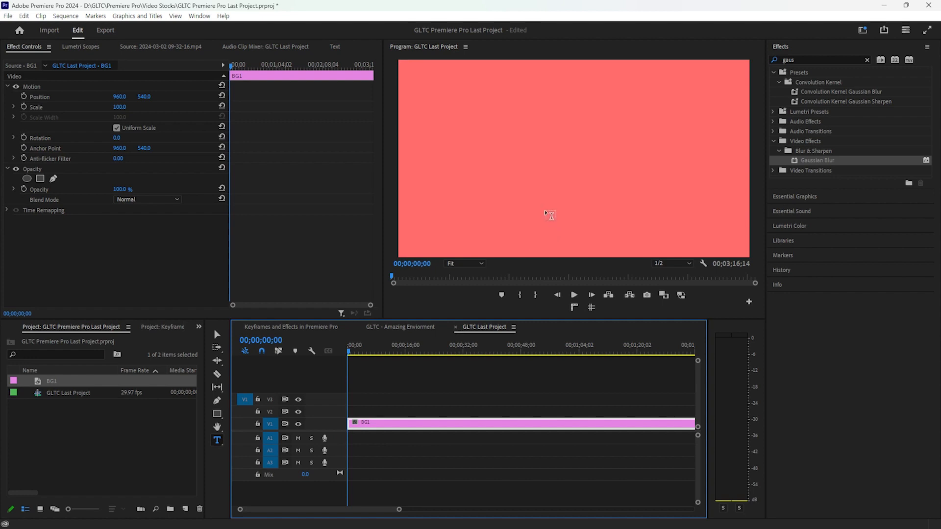
# Add a 'Horray!' text title in the Program monitor
pyautogui.click(510, 162)
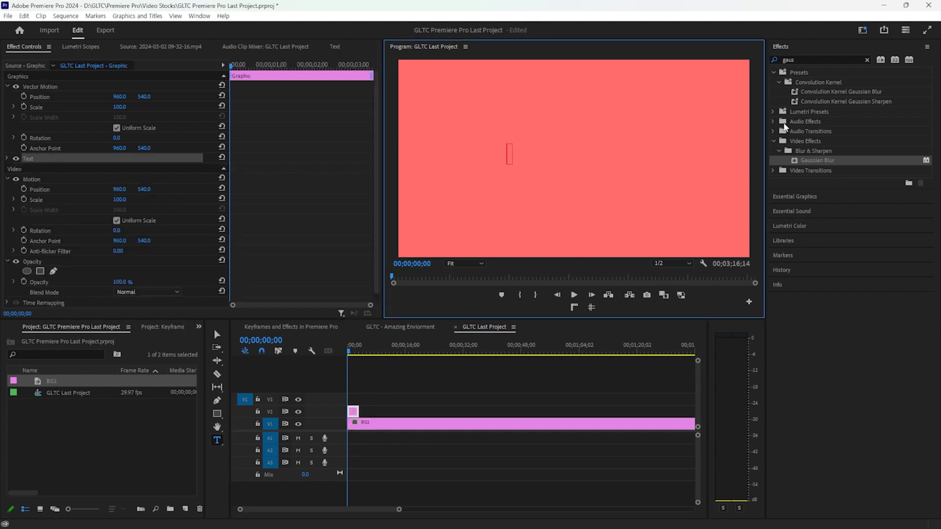
pyautogui.write('₩')
pyautogui.press('BackSpace')
pyautogui.write('G')
pyautogui.press('BackSpace')
pyautogui.write('Horray!')
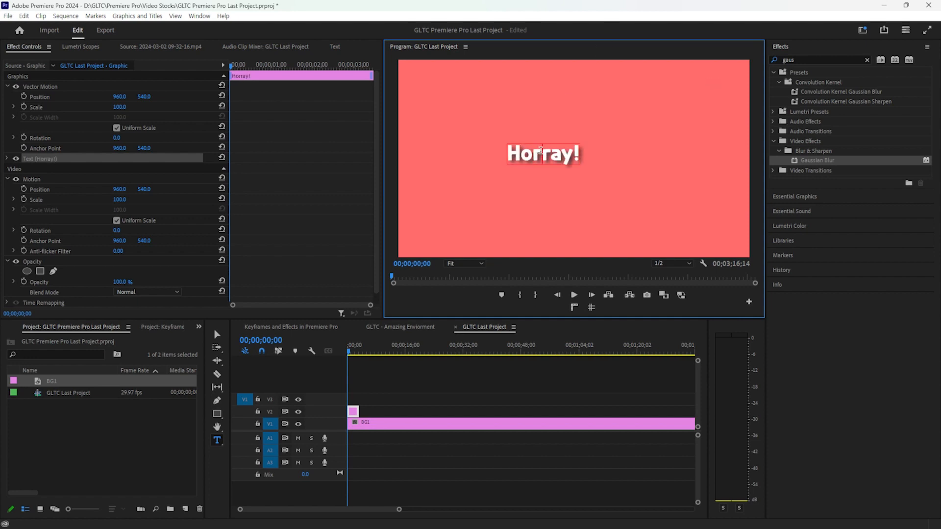
pyautogui.doubleClick(542, 151)
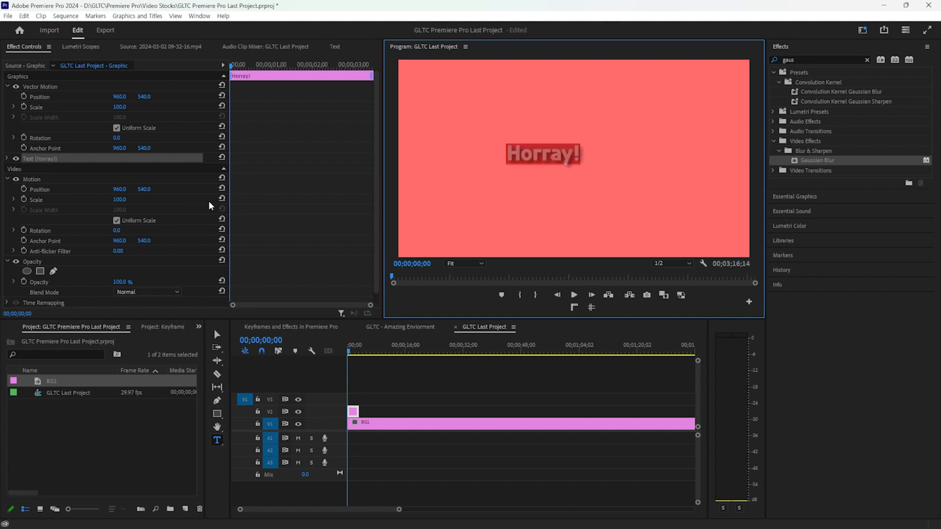
# Turn off the title's drop shadow, scale it to 266 and position it at 1406, 607
pyautogui.click(807, 198)
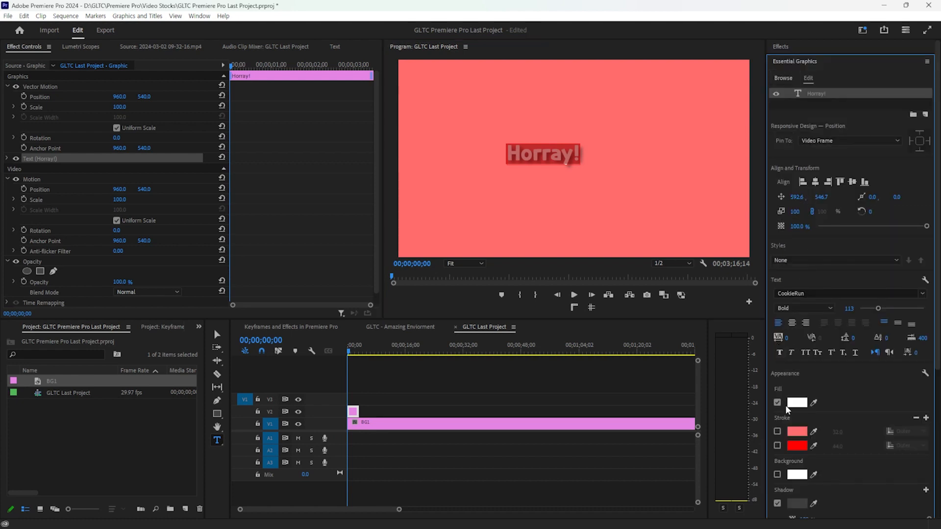
pyautogui.click(778, 503)
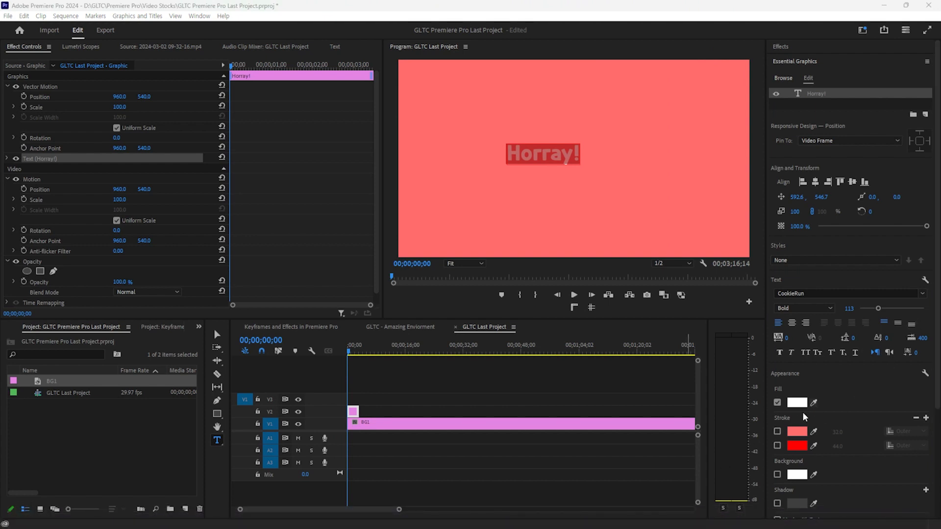
pyautogui.scroll(-2, 780, 495)
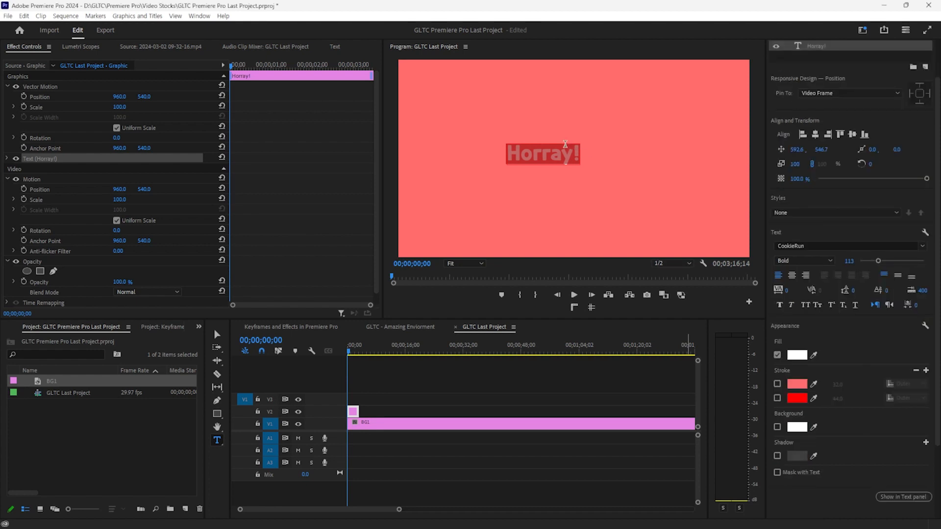
pyautogui.click(565, 145)
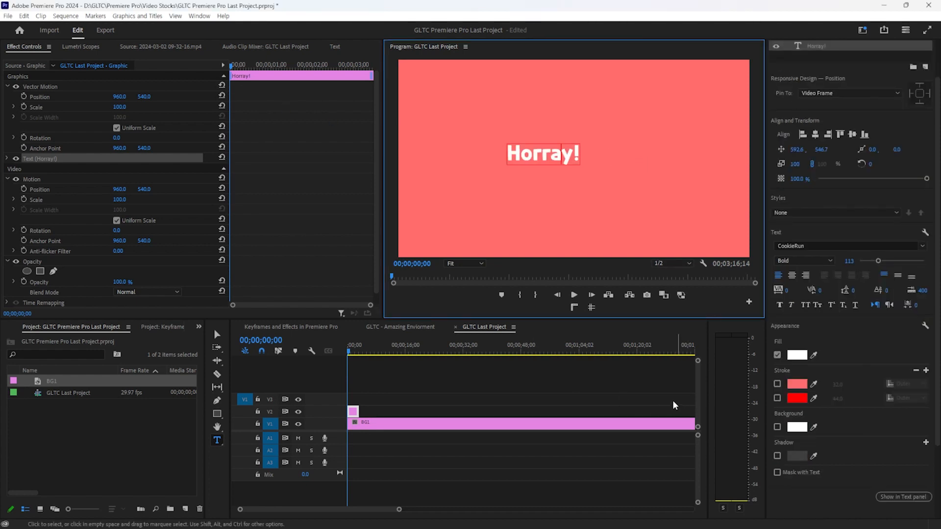
pyautogui.moveTo(123, 109); pyautogui.dragTo(212, 98)
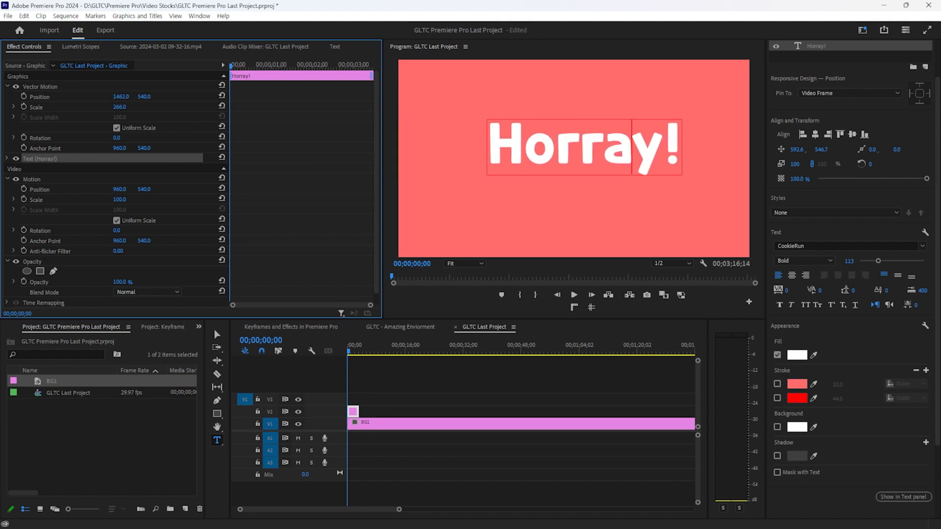
pyautogui.moveTo(112, 98); pyautogui.dragTo(165, 97)
pyautogui.moveTo(660, 171); pyautogui.dragTo(657, 171)
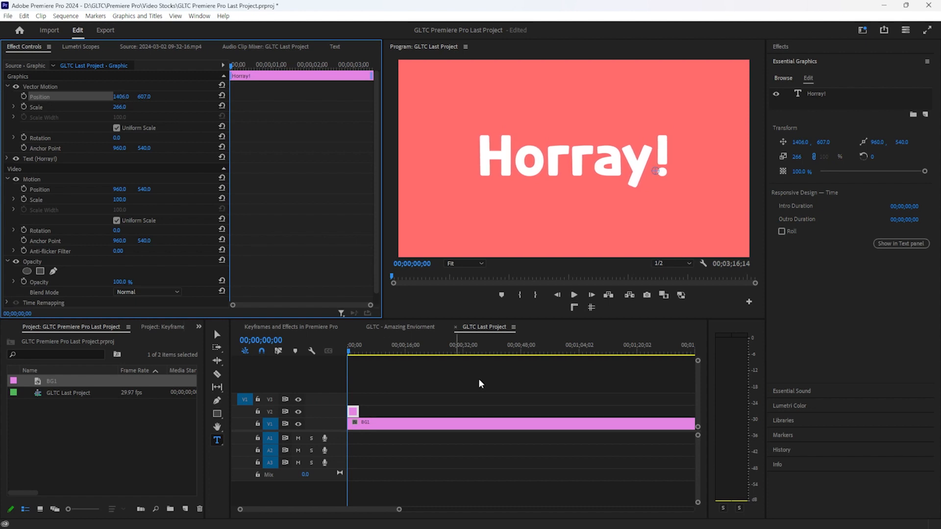
pyautogui.click(543, 472)
# Inspect the Horray! title's font list without changing the font
pyautogui.click(559, 162)
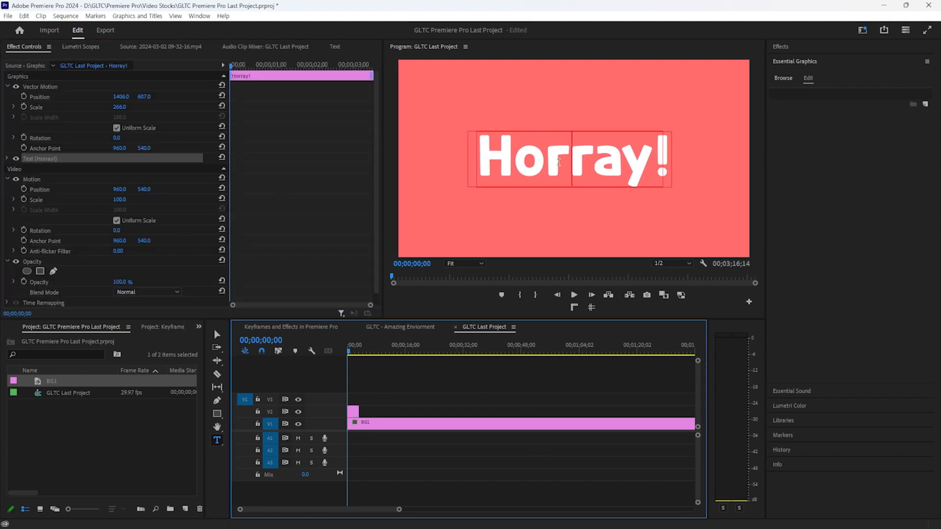
pyautogui.hotkey('ctrl', 'a')
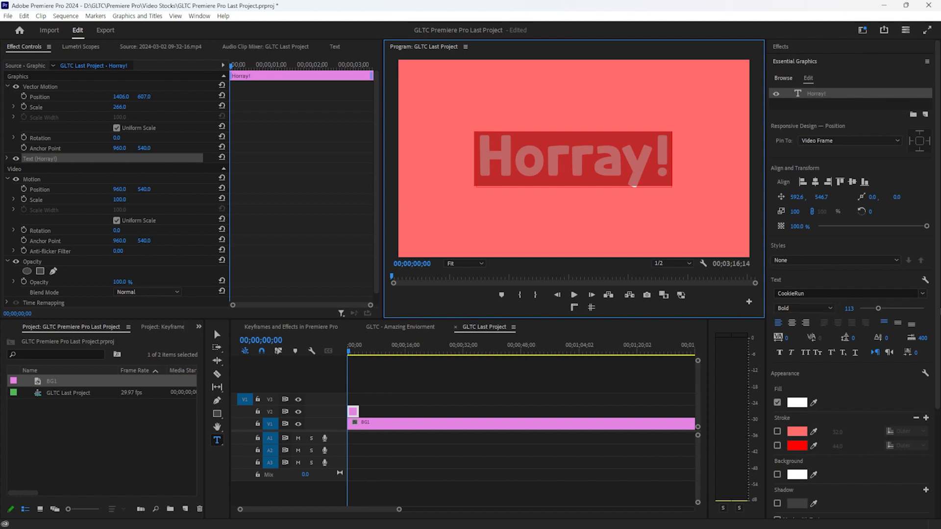
pyautogui.click(929, 299)
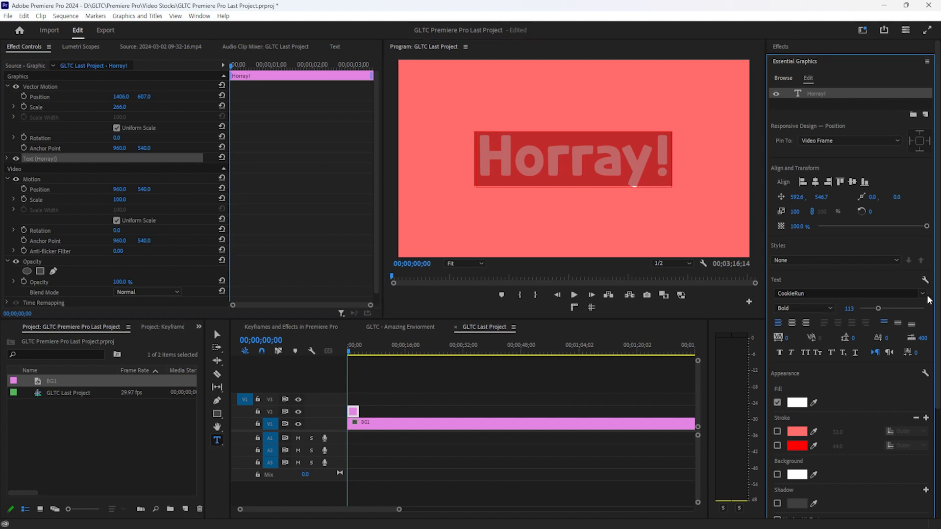
pyautogui.click(923, 294)
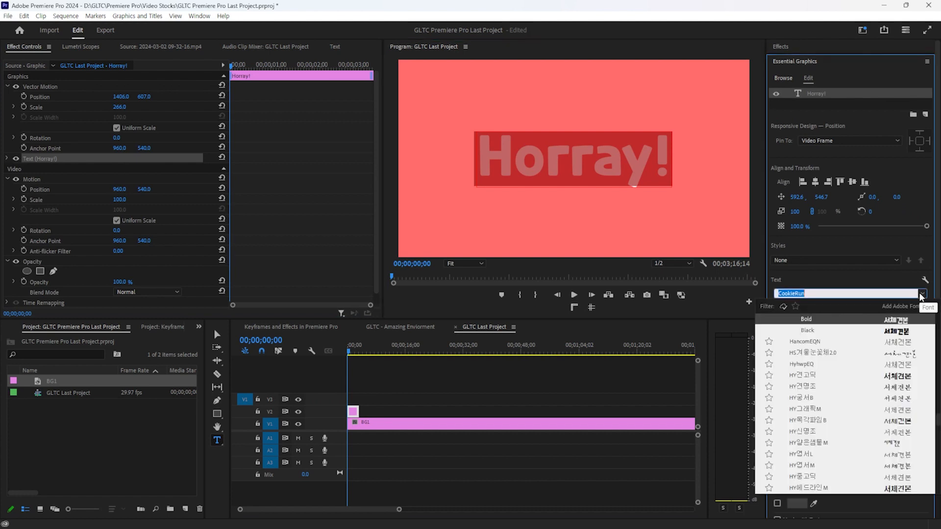
pyautogui.click(896, 284)
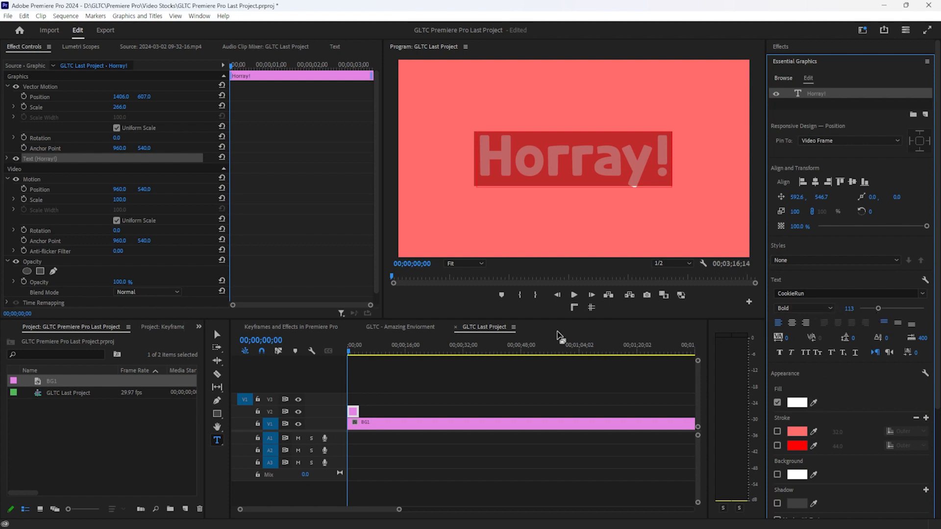
# Lengthen the Horray! clip on V2 to run about the first 7 seconds
pyautogui.click(434, 448)
pyautogui.press('=')
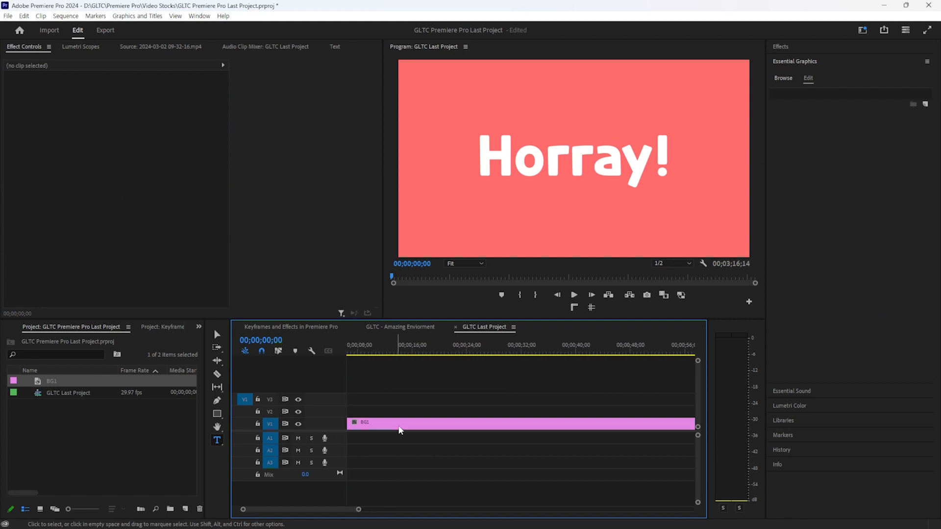
pyautogui.press('space')
pyautogui.moveTo(370, 412); pyautogui.dragTo(398, 407)
pyautogui.click(375, 414)
pyautogui.press('=')
pyautogui.press('=')
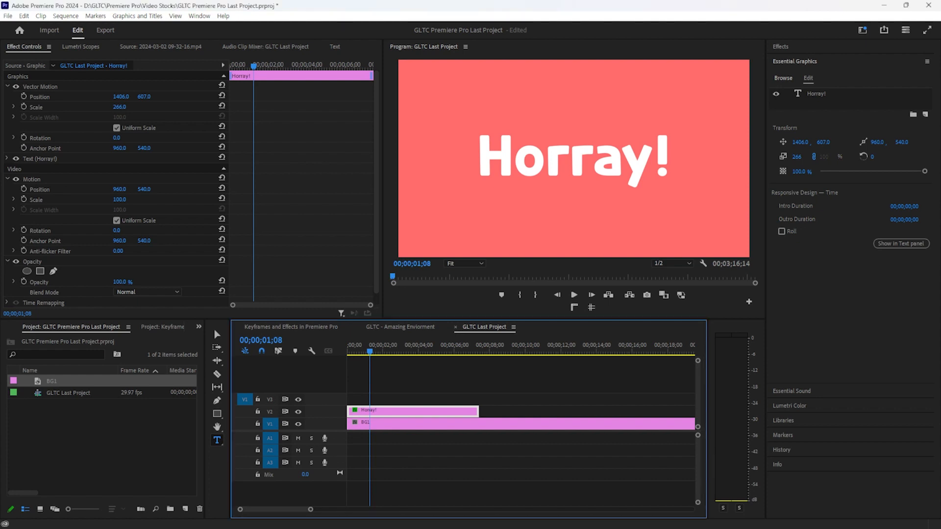
# Shorten the Horray! clip to about 3 seconds and draw a small rectangle under the text
pyautogui.moveTo(478, 411); pyautogui.dragTo(409, 408)
pyautogui.click(217, 414)
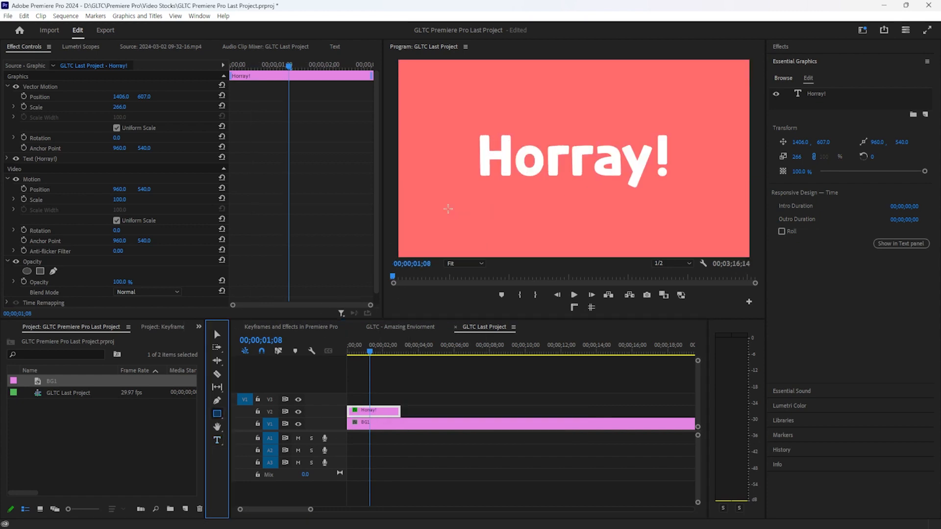
pyautogui.moveTo(555, 185); pyautogui.dragTo(560, 195)
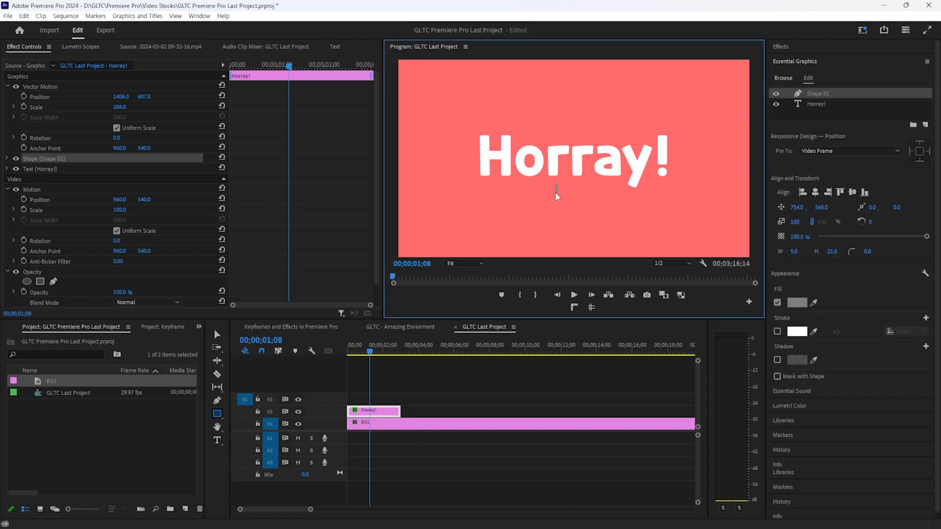
pyautogui.click(44, 161)
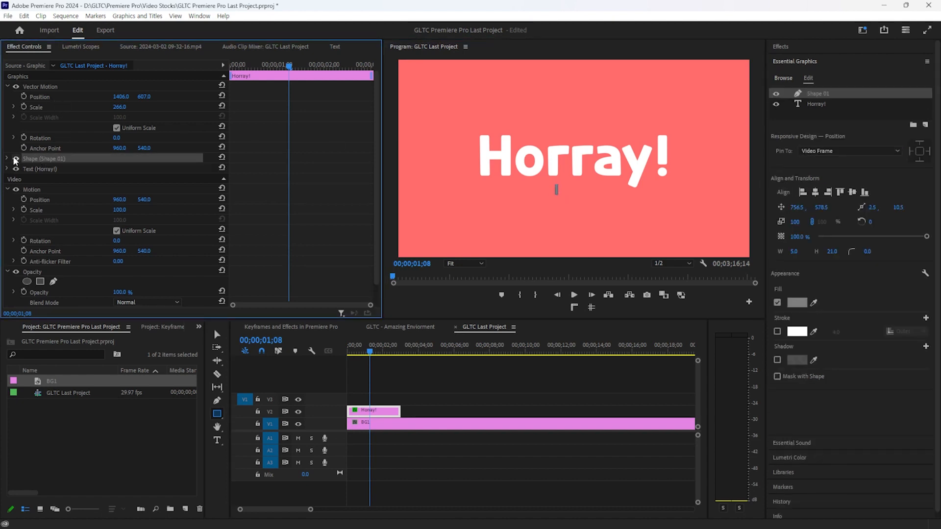
# Magnify the Program monitor to 400% to inspect the small shape
pyautogui.click(217, 335)
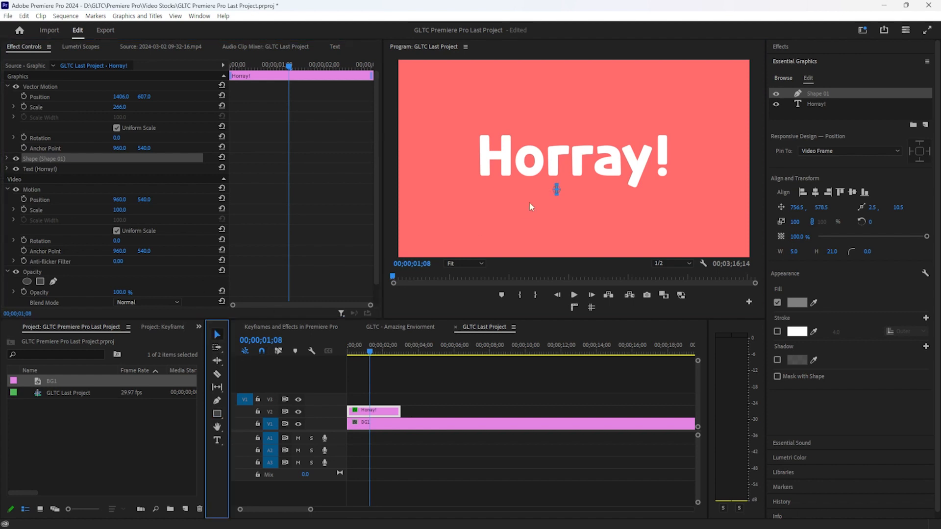
pyautogui.click(459, 264)
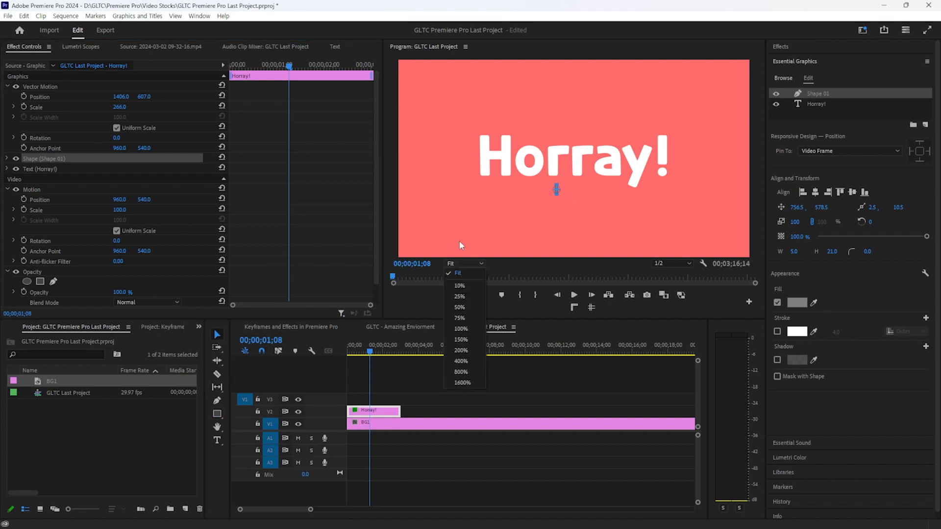
pyautogui.click(454, 263)
pyautogui.click(454, 264)
pyautogui.click(462, 361)
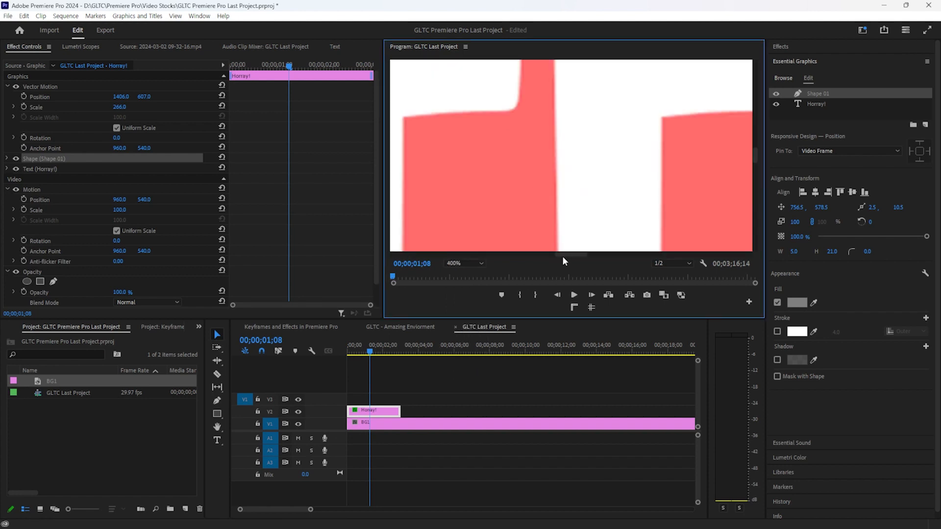
pyautogui.hscroll(-3, 564, 254)
pyautogui.moveTo(764, 146); pyautogui.dragTo(762, 191)
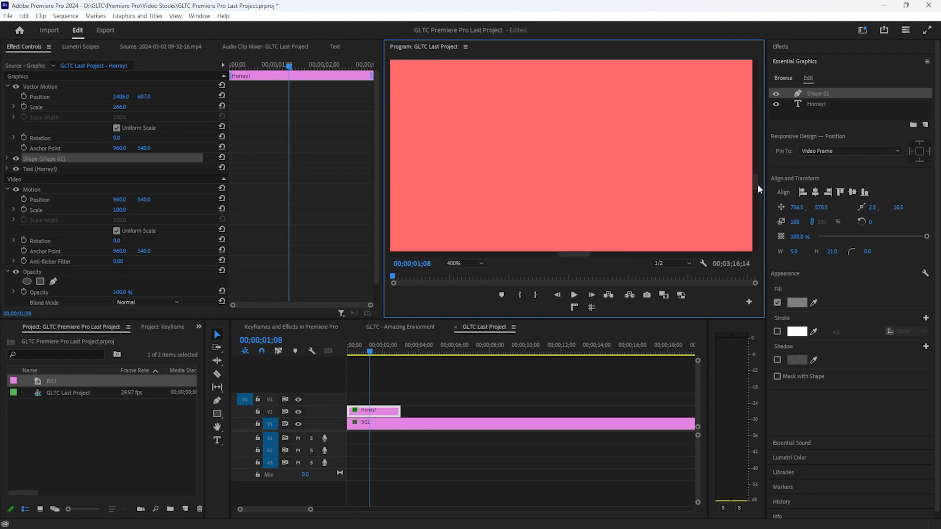
pyautogui.hscroll(3, 586, 251)
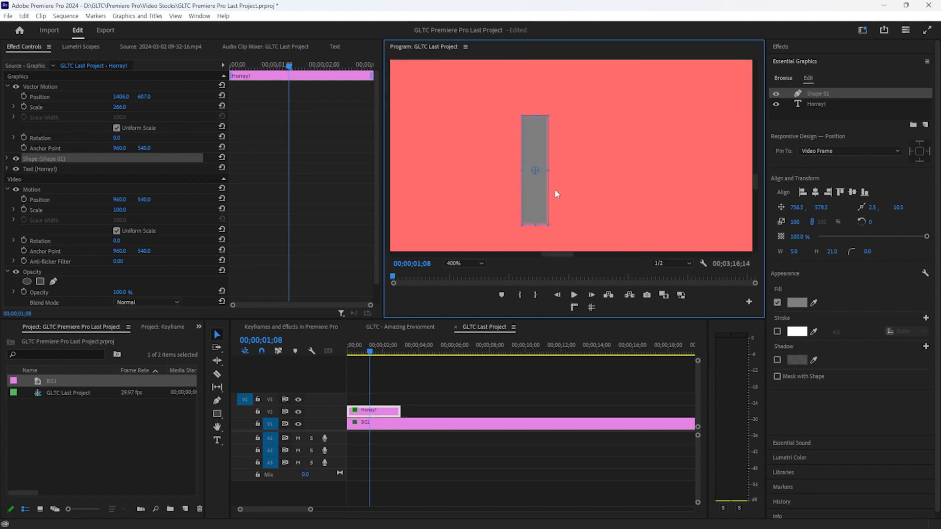
# At 150% zoom, nudge the grey shape slightly right under Horray!, then return to Fit
pyautogui.click(457, 264)
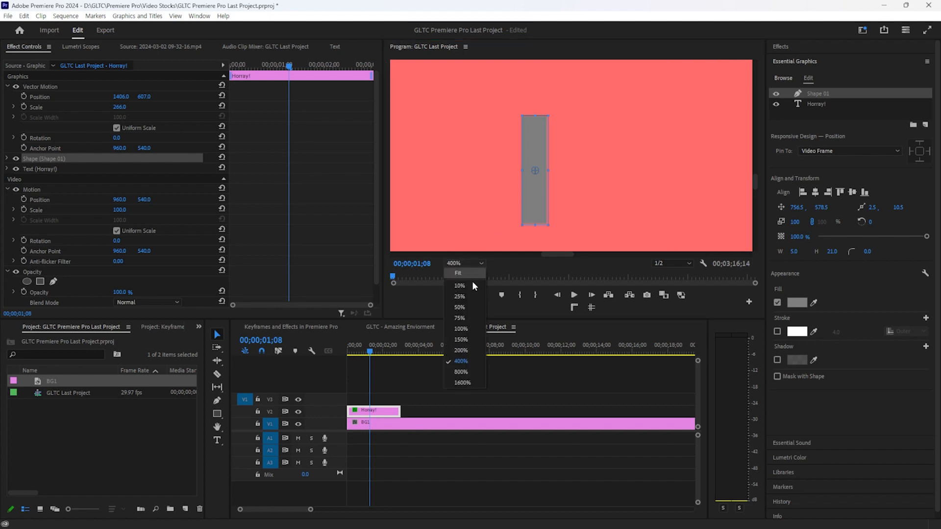
pyautogui.click(459, 340)
pyautogui.moveTo(760, 161); pyautogui.dragTo(755, 194)
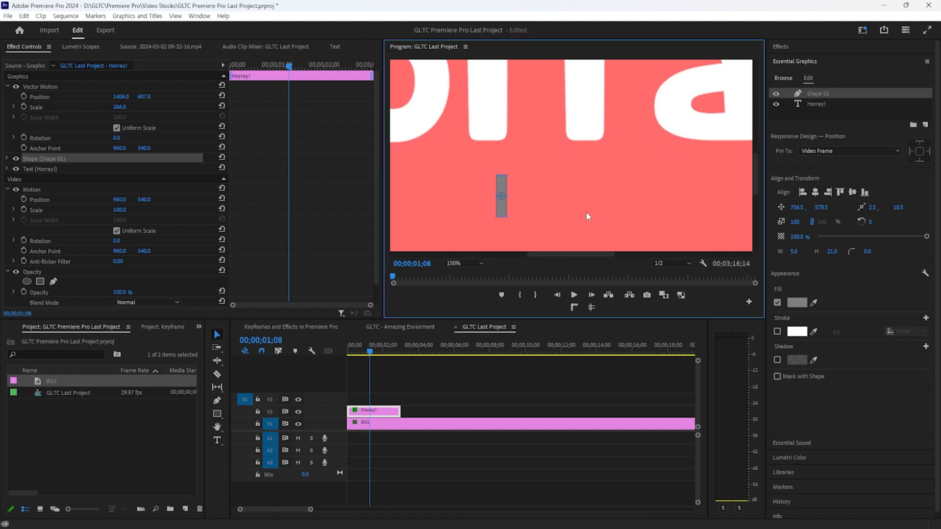
pyautogui.moveTo(514, 183); pyautogui.dragTo(548, 173)
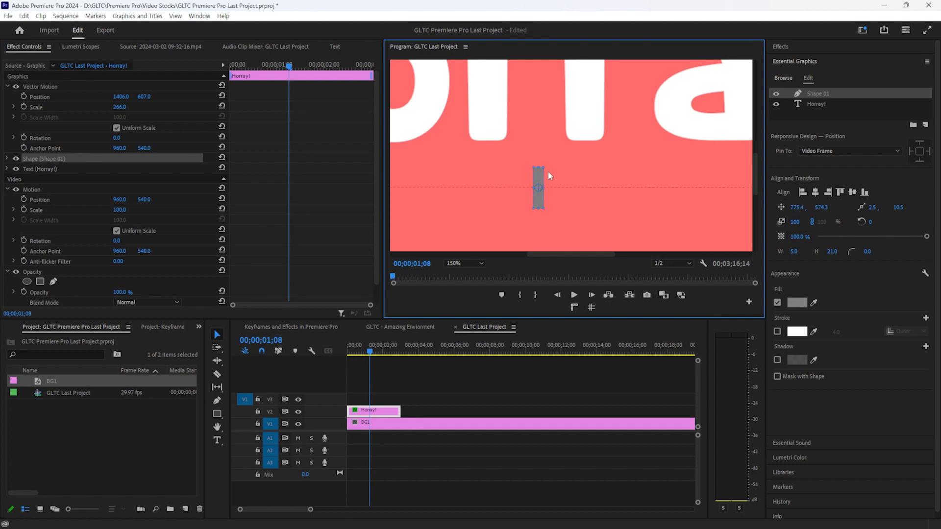
pyautogui.click(448, 263)
pyautogui.click(460, 271)
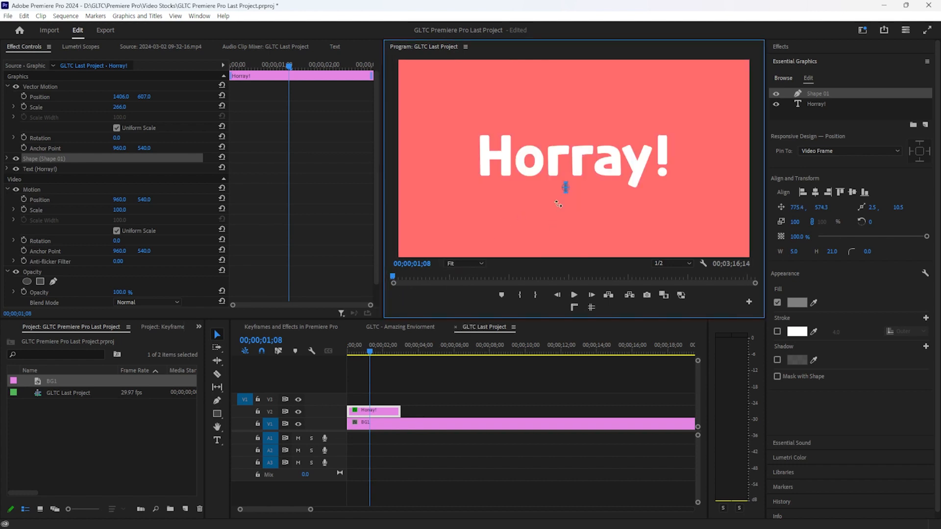
pyautogui.click(587, 379)
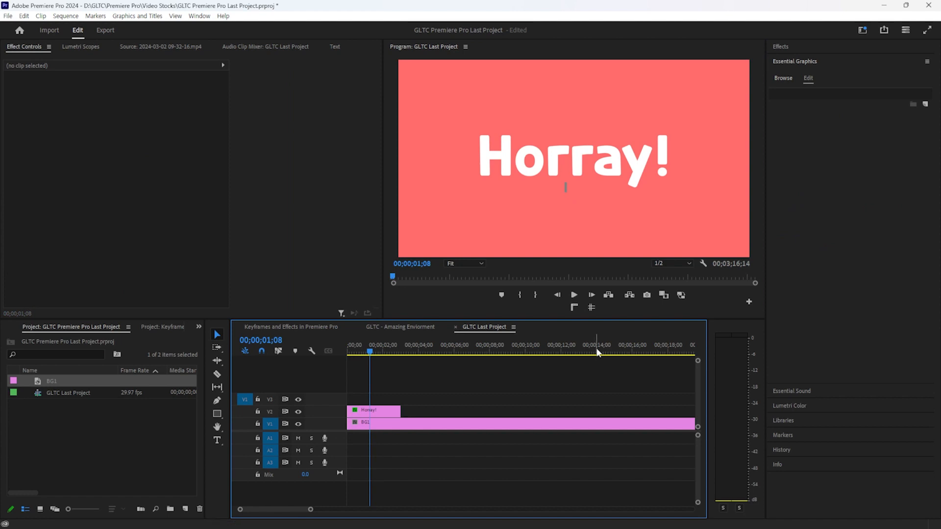
# Give Shape 01 under Horray! a white fill and expand its properties in Effect Controls
pyautogui.click(378, 412)
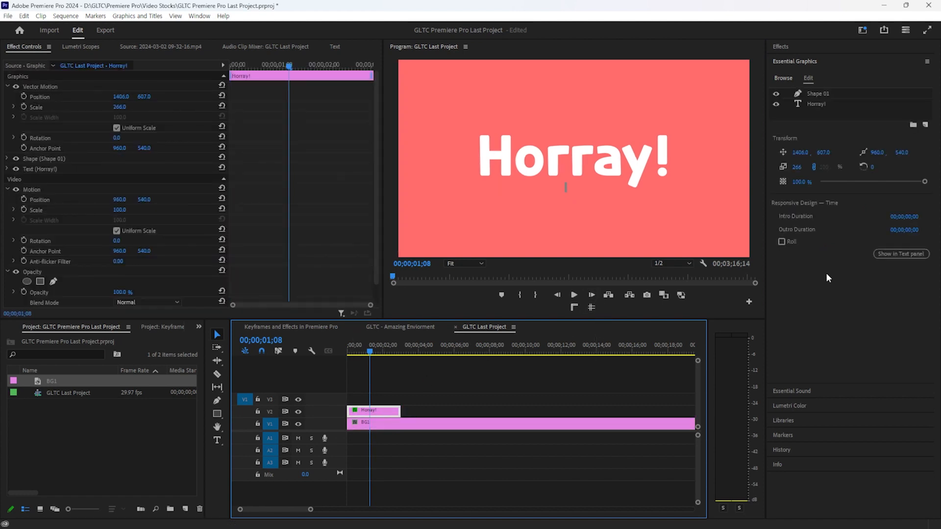
pyautogui.click(814, 92)
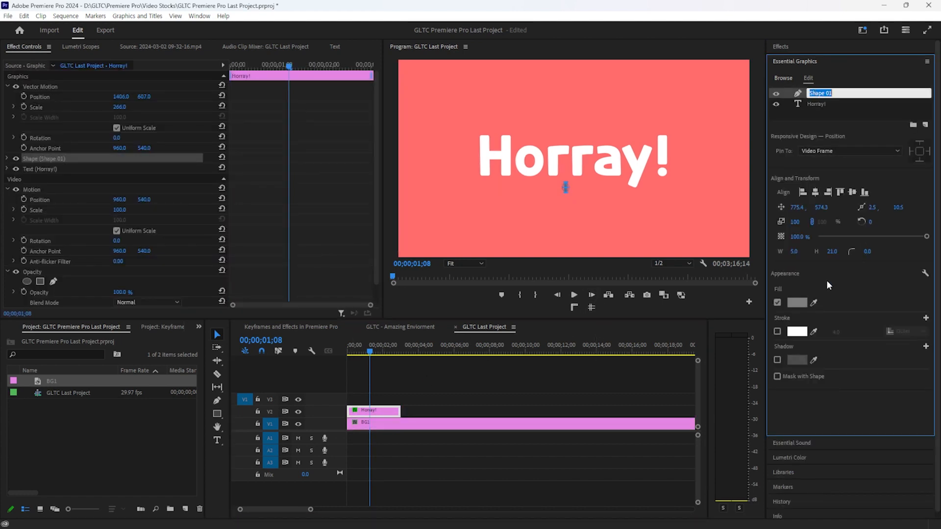
pyautogui.click(798, 303)
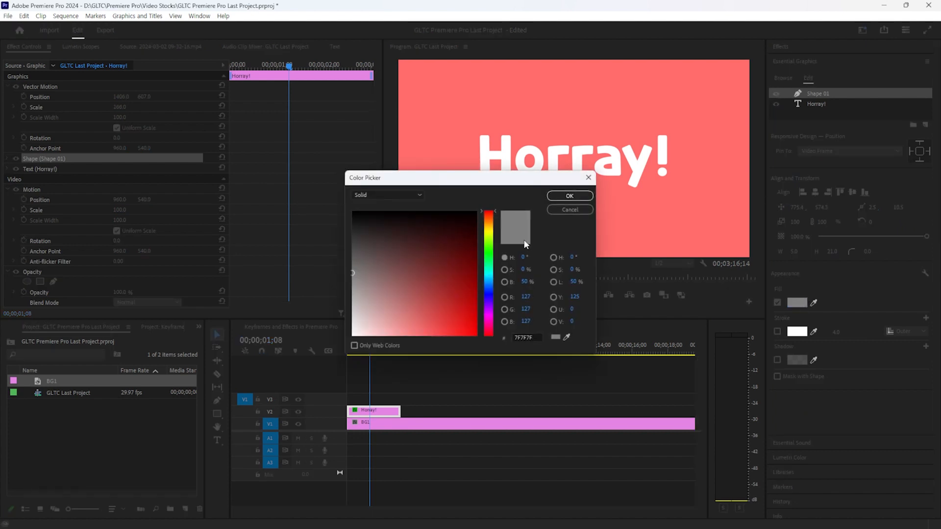
pyautogui.click(428, 259)
pyautogui.click(570, 196)
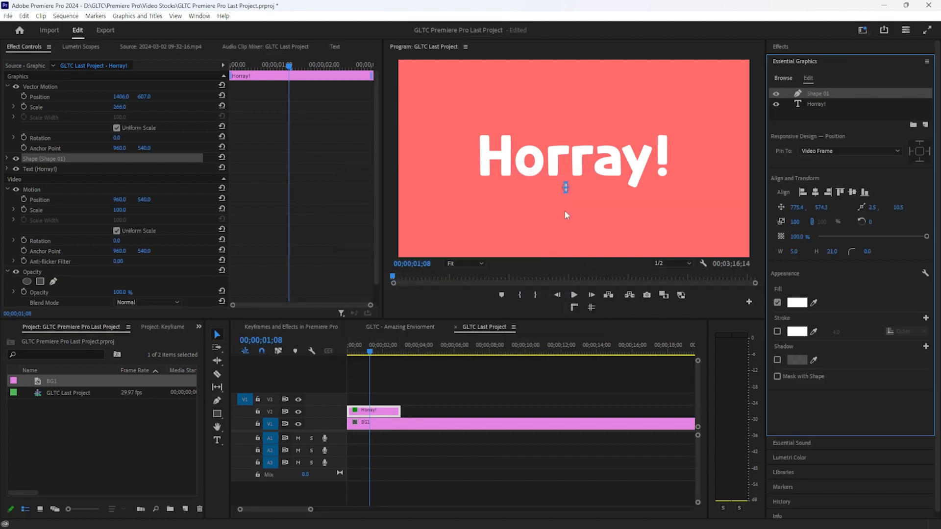
pyautogui.click(7, 158)
pyautogui.scroll(-3, 103, 208)
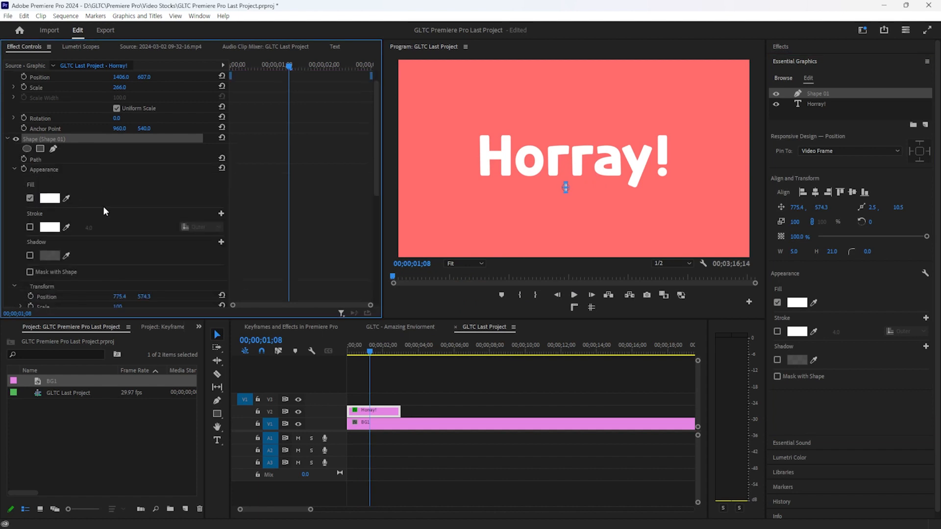
pyautogui.scroll(-2, 107, 193)
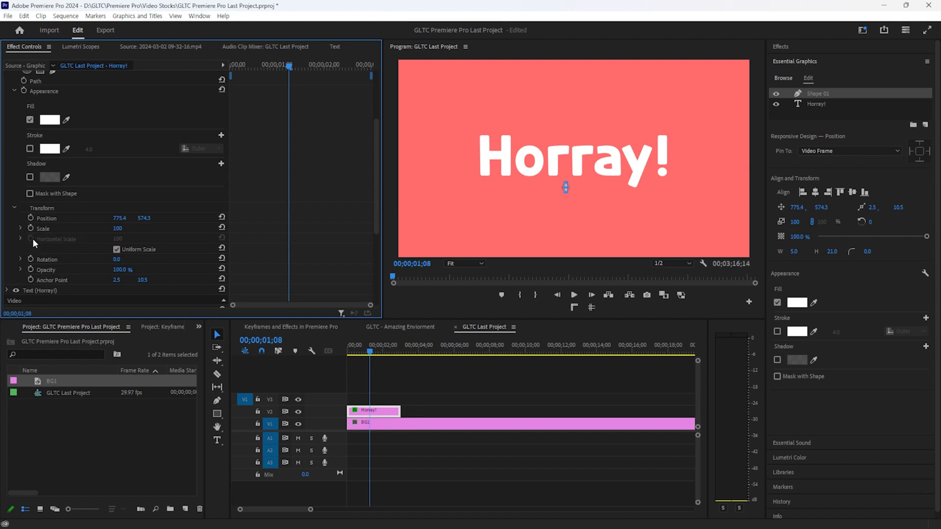
pyautogui.click(22, 229)
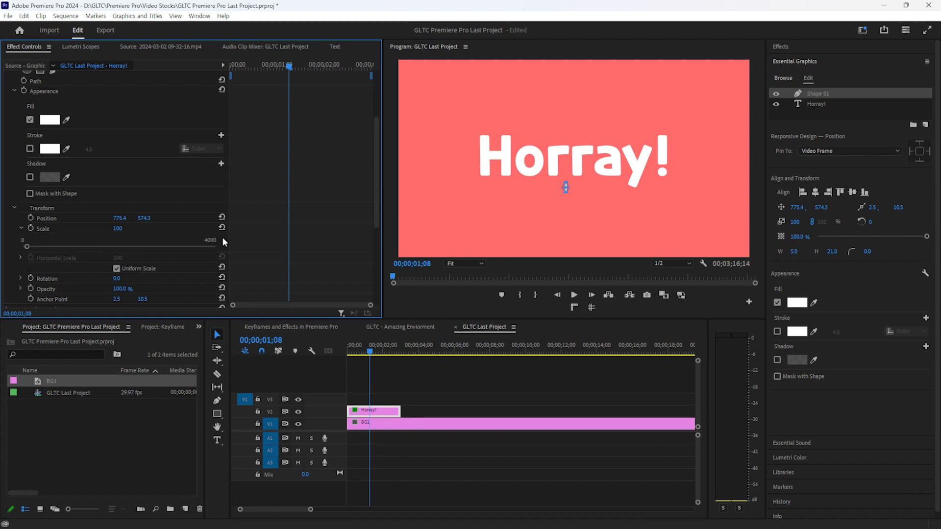
# Turn off Uniform Scale and keyframe the shape's horizontal scale at 0 on the first frame
pyautogui.click(21, 228)
pyautogui.click(117, 249)
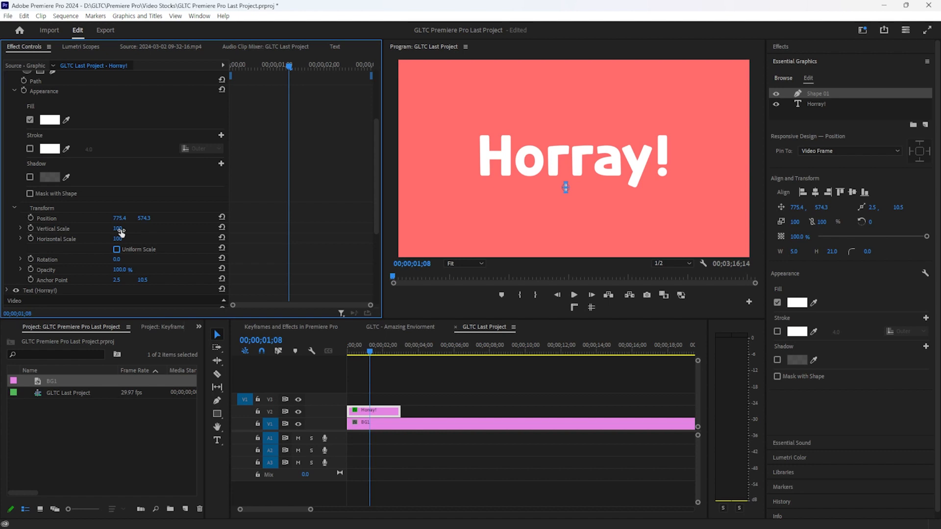
pyautogui.moveTo(118, 229)
pyautogui.mouseDown()
pyautogui.moveTo(147, 228)
pyautogui.moveTo(129, 228)
pyautogui.moveTo(127, 239)
pyautogui.mouseUp()
pyautogui.click(30, 239)
pyautogui.moveTo(288, 65); pyautogui.dragTo(231, 64)
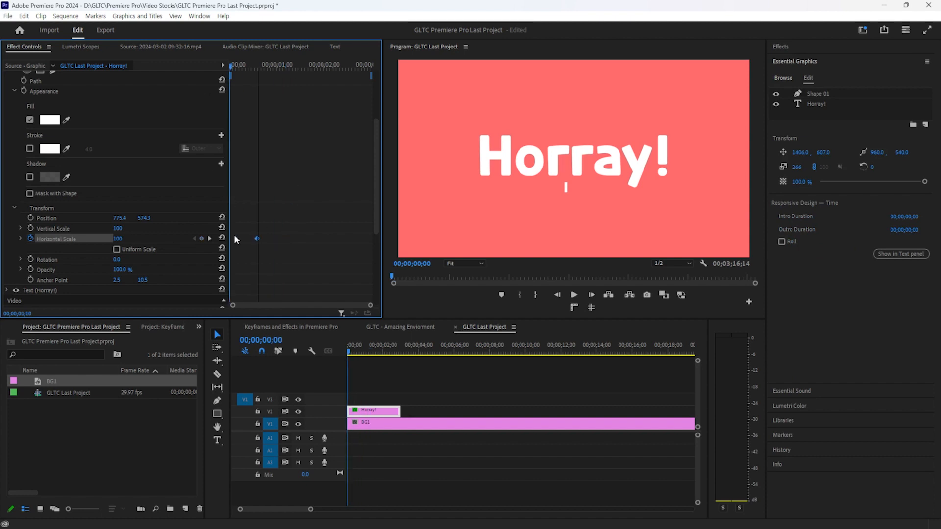
pyautogui.moveTo(119, 239); pyautogui.dragTo(92, 239)
# Set a horizontal scale keyframe of 4000 at frame 13 to stretch the underline
pyautogui.moveTo(267, 82); pyautogui.dragTo(210, 123)
pyautogui.press('space')
pyautogui.press('space')
pyautogui.moveTo(118, 239); pyautogui.dragTo(313, 239)
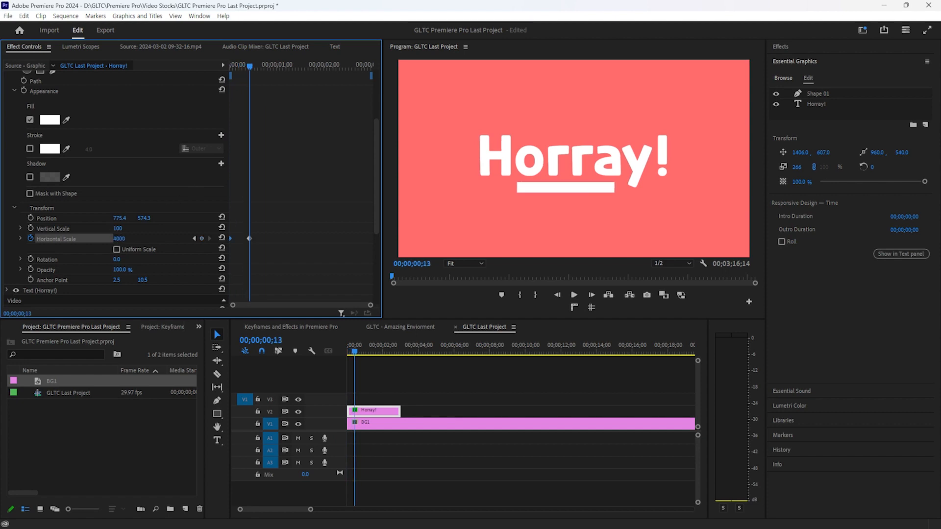
pyautogui.click(126, 240)
pyautogui.moveTo(120, 229)
pyautogui.mouseDown()
pyautogui.moveTo(204, 229)
pyautogui.moveTo(133, 229)
pyautogui.mouseUp()
pyautogui.hotkey('ctrl', 'z')
pyautogui.scroll(4, 149, 180)
pyautogui.moveTo(122, 108); pyautogui.dragTo(205, 108)
pyautogui.hotkey('ctrl', 'z')
pyautogui.scroll(-5, 169, 215)
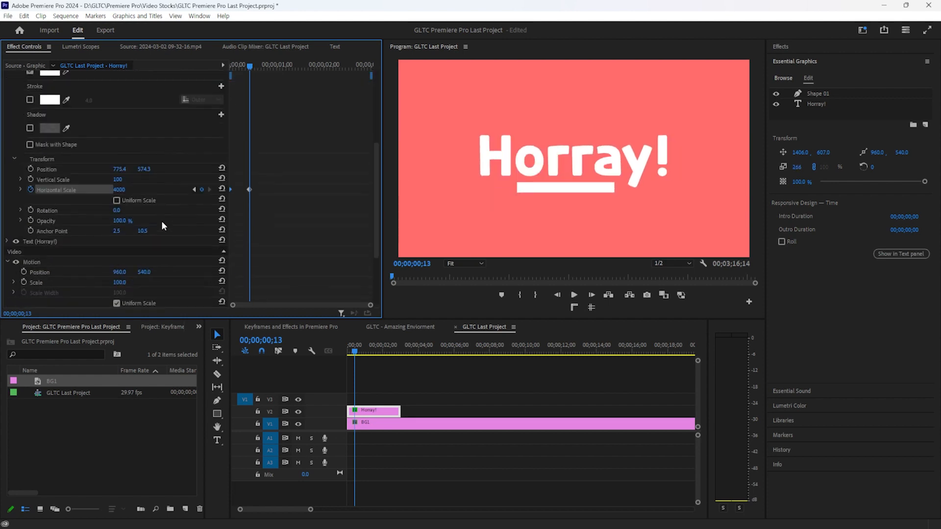
pyautogui.scroll(-2, 163, 226)
pyautogui.scroll(2, 119, 167)
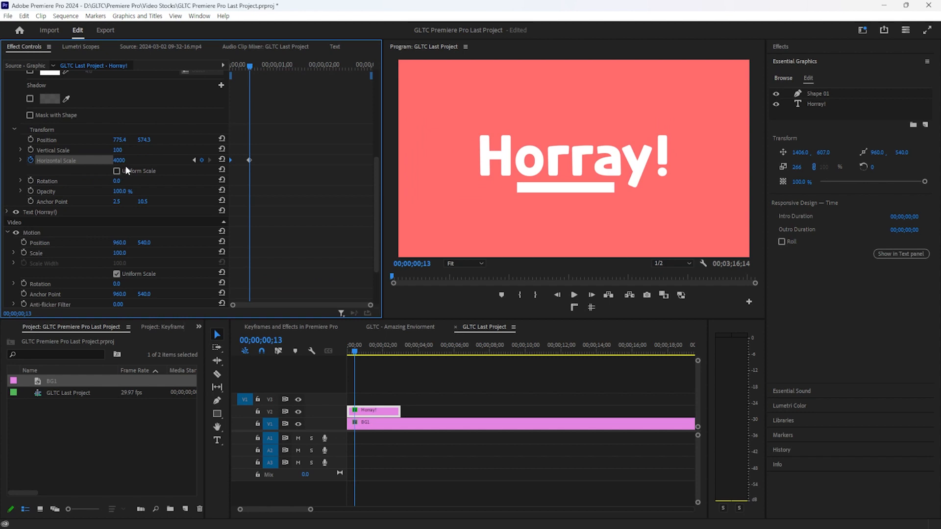
pyautogui.moveTo(253, 67); pyautogui.dragTo(270, 67)
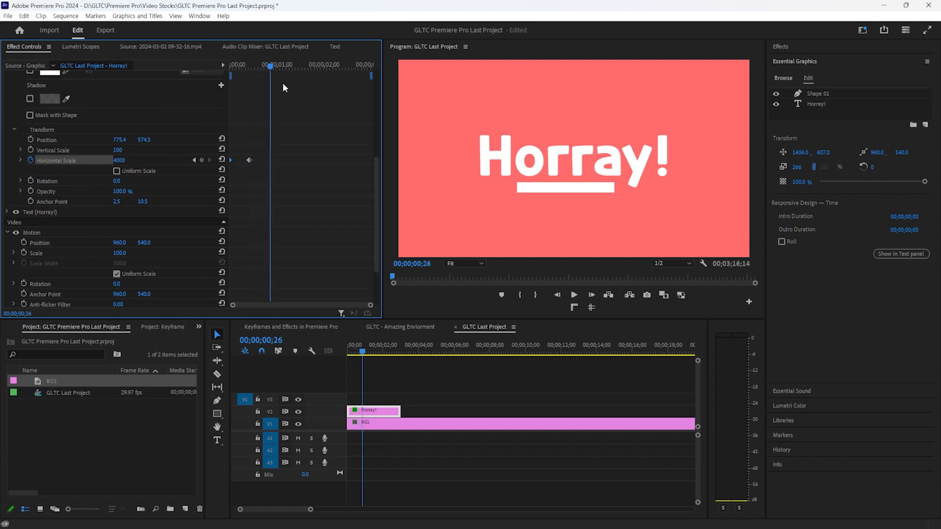
pyautogui.moveTo(120, 160); pyautogui.dragTo(99, 156)
pyautogui.hotkey('ctrl', 'z')
pyautogui.press('space')
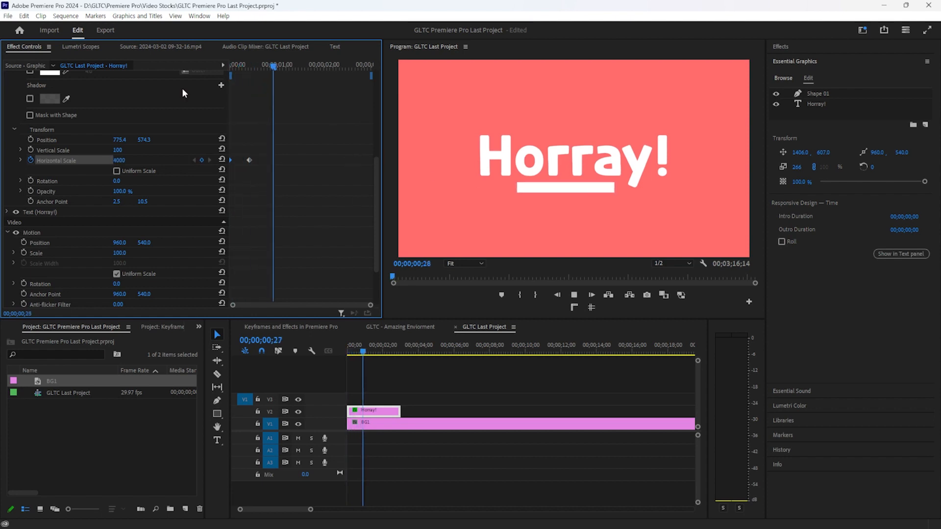
pyautogui.press('space')
pyautogui.moveTo(274, 67); pyautogui.dragTo(265, 68)
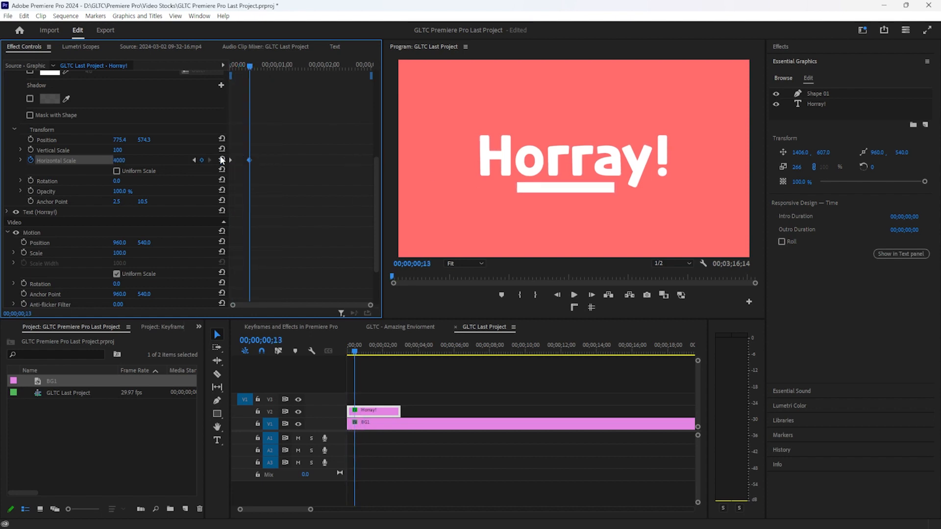
pyautogui.click(20, 160)
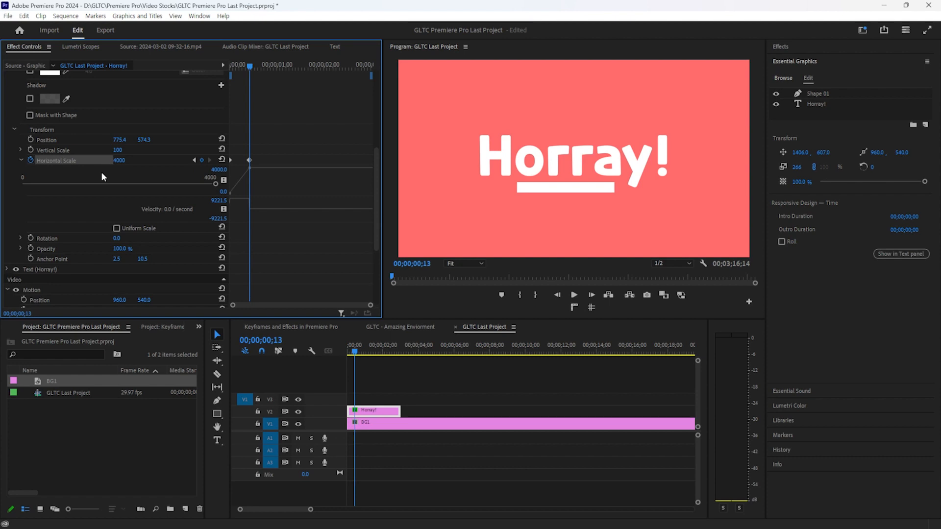
pyautogui.moveTo(102, 184); pyautogui.dragTo(215, 185)
pyautogui.scroll(4, 141, 209)
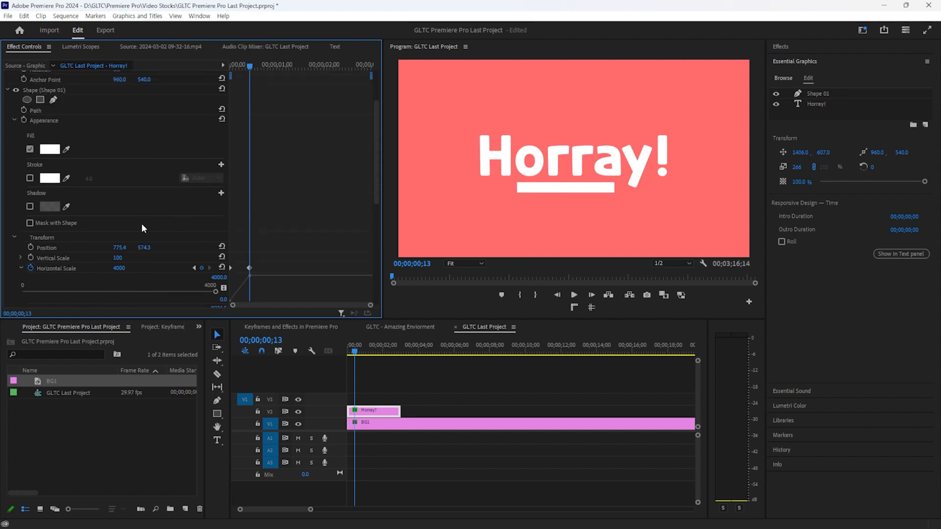
# Undo the last change and draw a new white bar under Horray!
pyautogui.hotkey('ctrl', 'z')
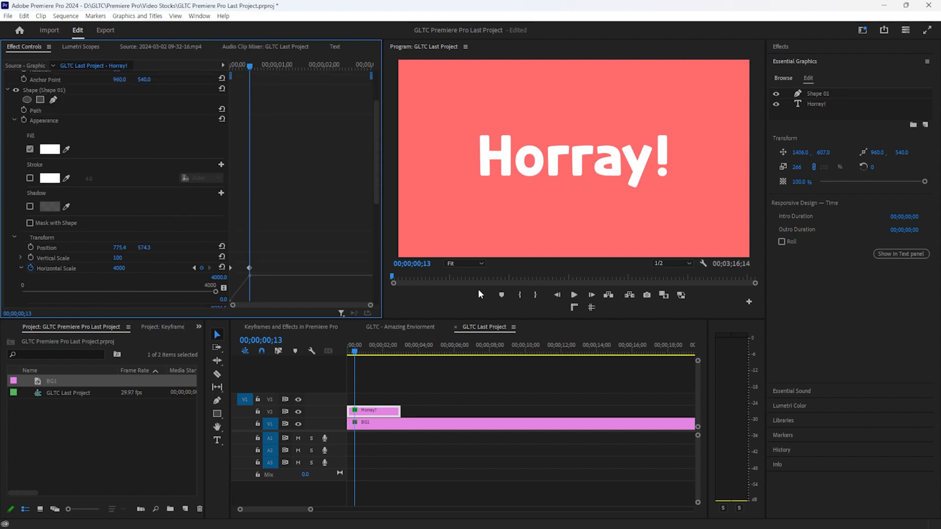
pyautogui.click(425, 374)
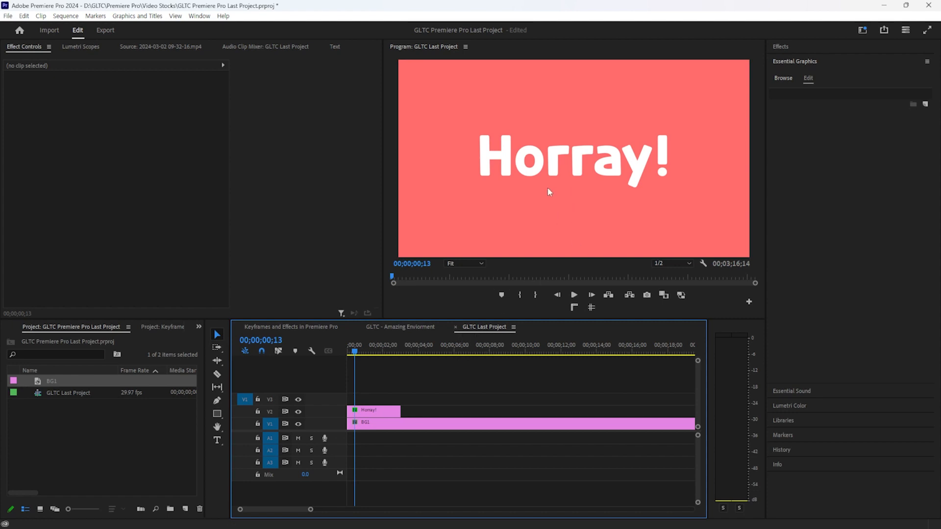
pyautogui.click(218, 414)
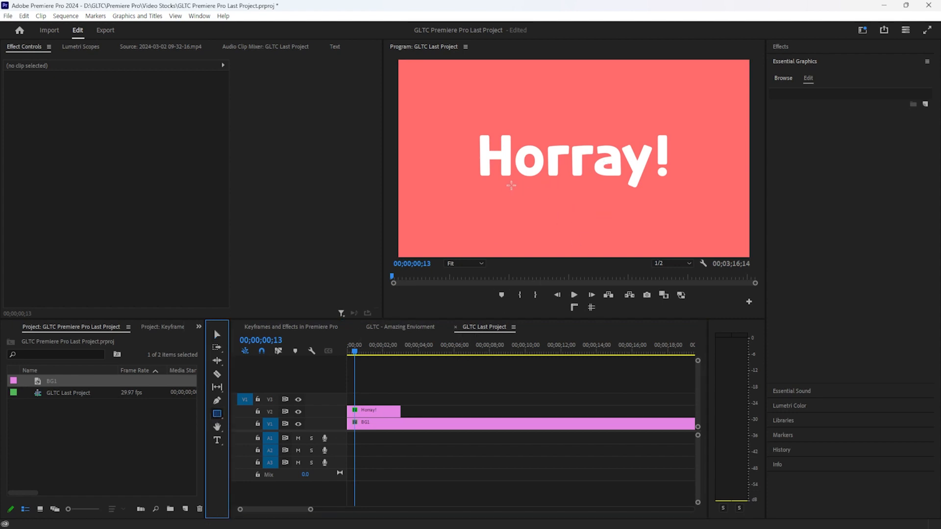
pyautogui.moveTo(481, 193)
pyautogui.mouseDown()
pyautogui.moveTo(668, 197)
pyautogui.moveTo(664, 204)
pyautogui.mouseUp()
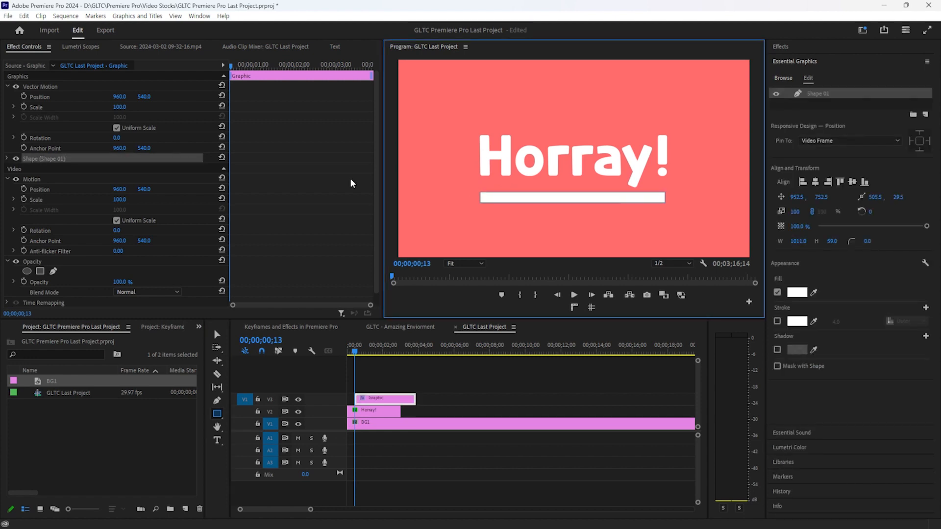
# Move the bar to 917.7, 742.5 and widen it to span the Horray! text
pyautogui.click(8, 159)
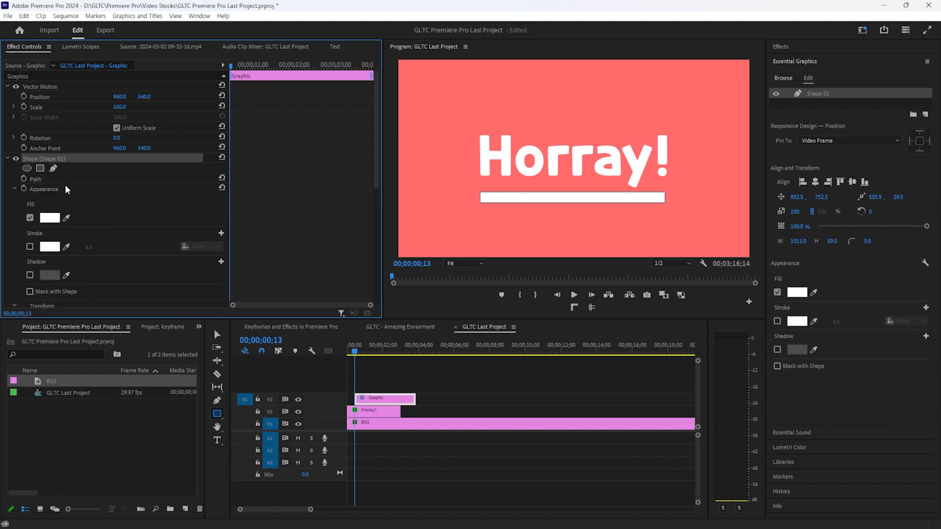
pyautogui.click(218, 334)
pyautogui.moveTo(556, 201); pyautogui.dragTo(549, 202)
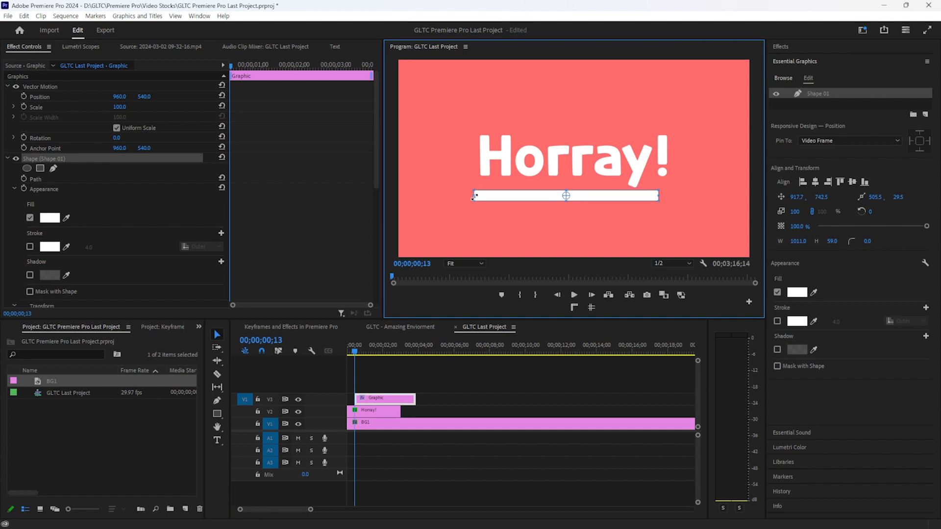
pyautogui.moveTo(660, 196)
pyautogui.mouseDown()
pyautogui.moveTo(717, 188)
pyautogui.moveTo(675, 194)
pyautogui.mouseUp()
pyautogui.scroll(-3, 98, 185)
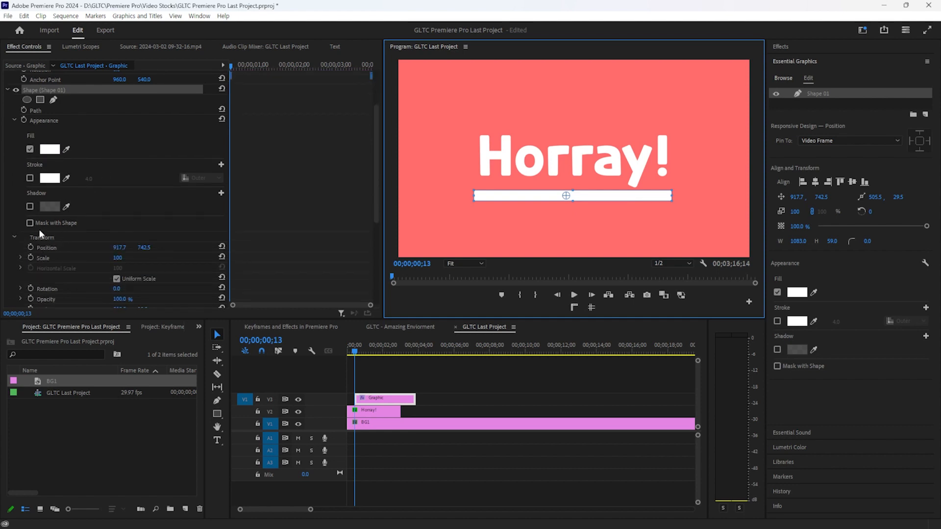
pyautogui.scroll(-3, 59, 230)
# Turn off Uniform Scale and keyframe the bar's horizontal scale from 0 up to 127
pyautogui.click(117, 220)
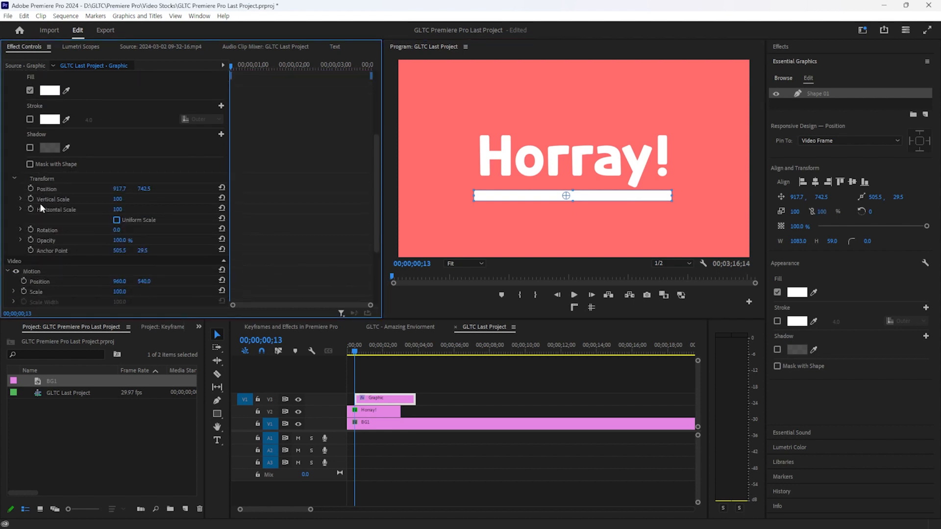
pyautogui.click(31, 209)
pyautogui.click(117, 210)
pyautogui.write('0')
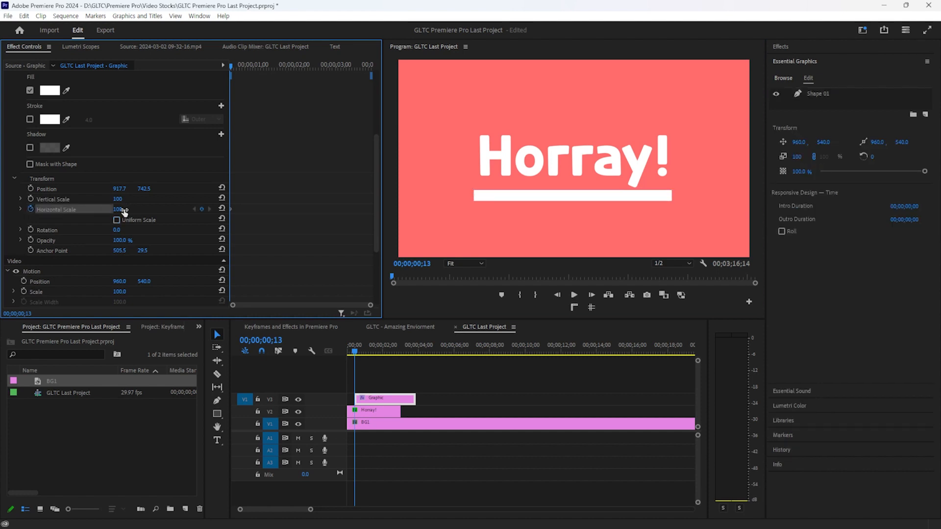
pyautogui.press('Return')
pyautogui.moveTo(115, 209)
pyautogui.mouseDown()
pyautogui.moveTo(154, 209)
pyautogui.moveTo(113, 209)
pyautogui.mouseUp()
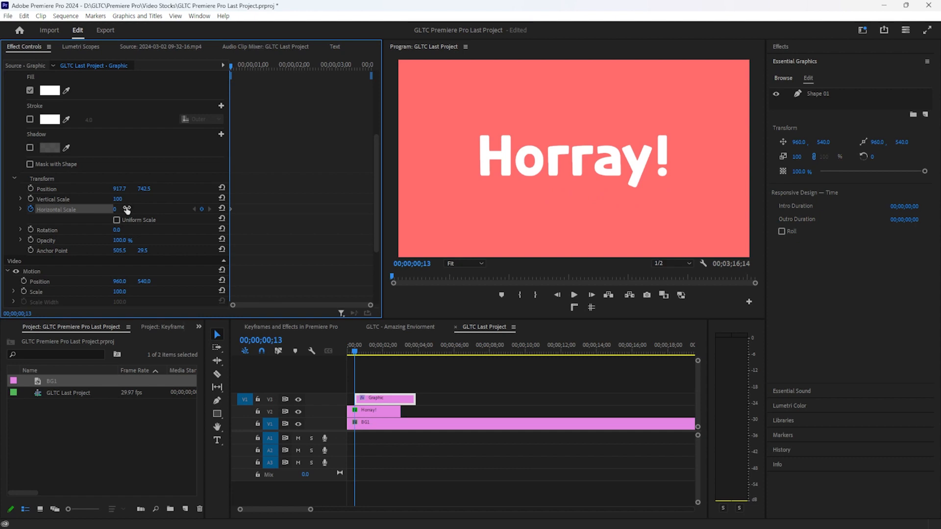
pyautogui.moveTo(229, 75); pyautogui.dragTo(239, 69)
pyautogui.moveTo(126, 209); pyautogui.dragTo(188, 210)
# Slide the Graphic clip to the sequence start and play back the grow-in animation
pyautogui.moveTo(238, 66); pyautogui.dragTo(185, 81)
pyautogui.press('space')
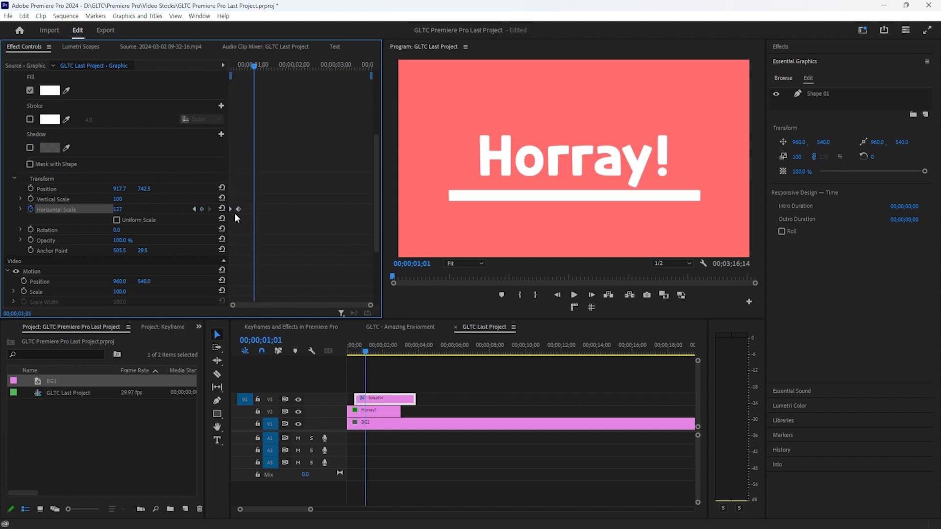
pyautogui.moveTo(247, 66); pyautogui.dragTo(198, 78)
pyautogui.press('space')
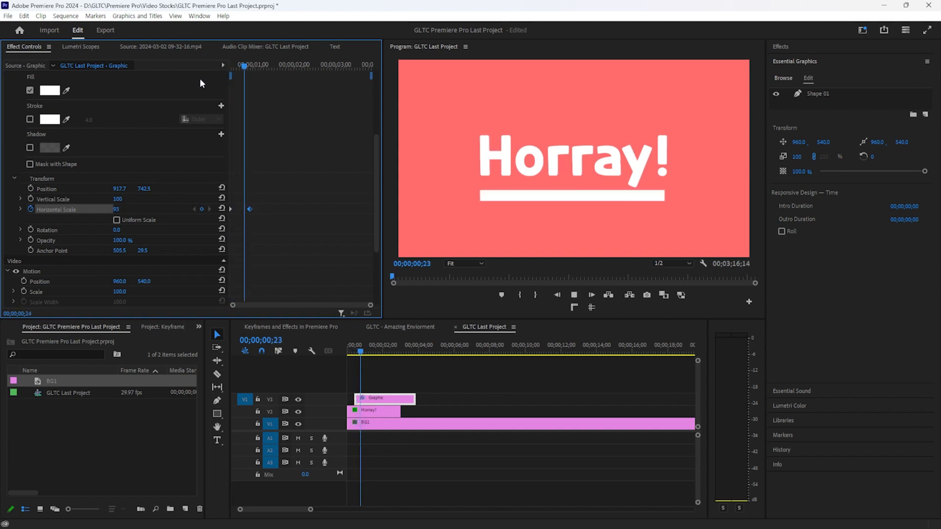
pyautogui.moveTo(248, 62); pyautogui.dragTo(230, 63)
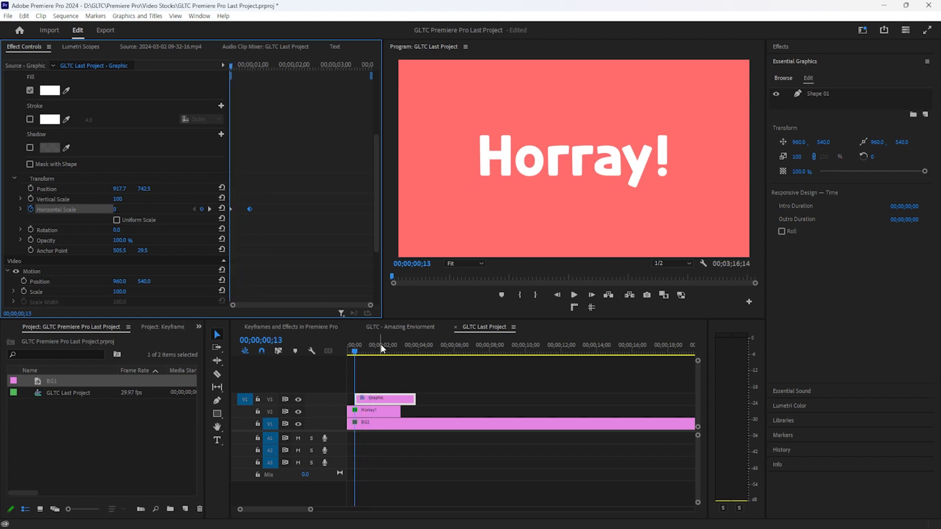
pyautogui.moveTo(368, 398); pyautogui.dragTo(353, 398)
pyautogui.moveTo(354, 350); pyautogui.dragTo(305, 339)
pyautogui.press('space')
pyautogui.press('space')
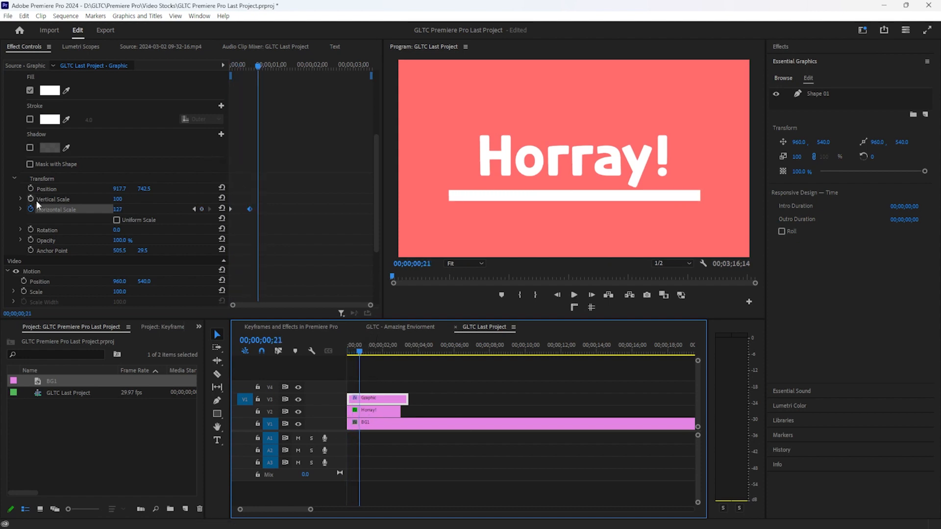
# Try reshaping the horizontal scale speed curve, then undo it after playback
pyautogui.click(21, 208)
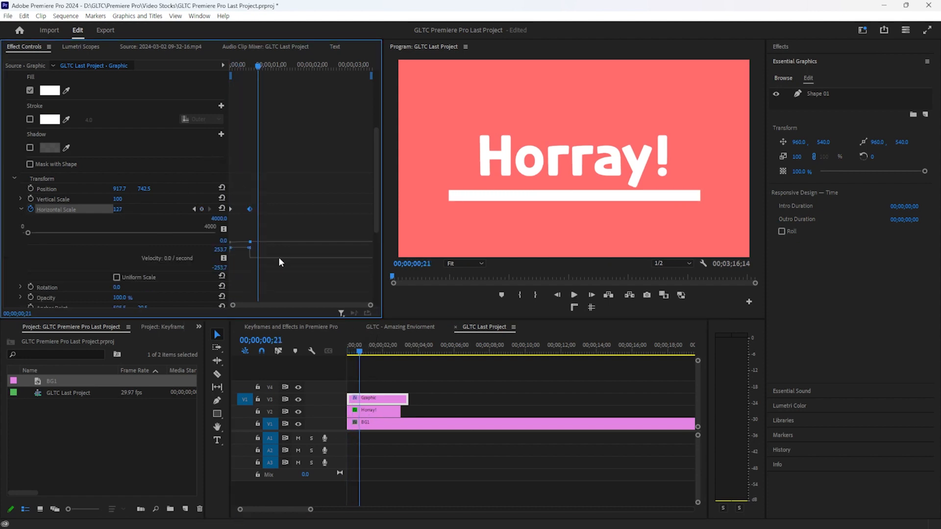
pyautogui.moveTo(250, 249); pyautogui.dragTo(250, 255)
pyautogui.press('space')
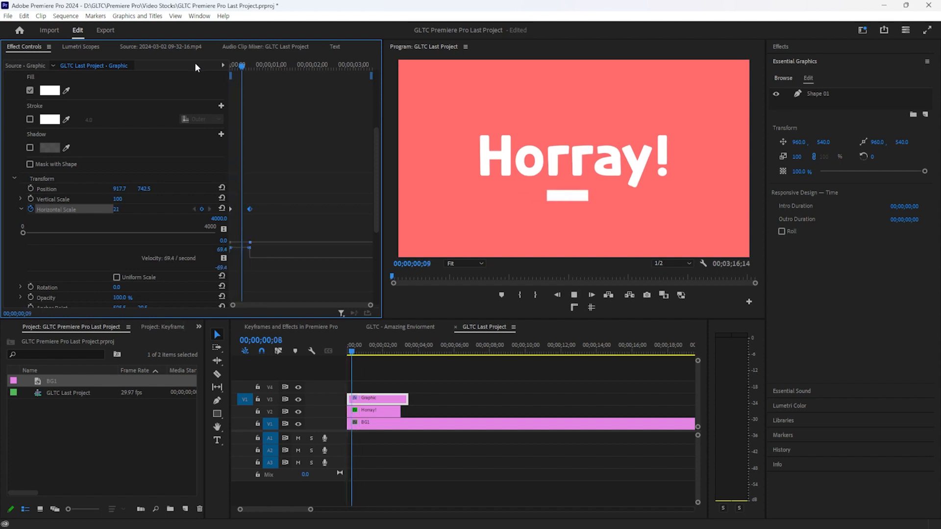
pyautogui.hotkey('ctrl', 'z')
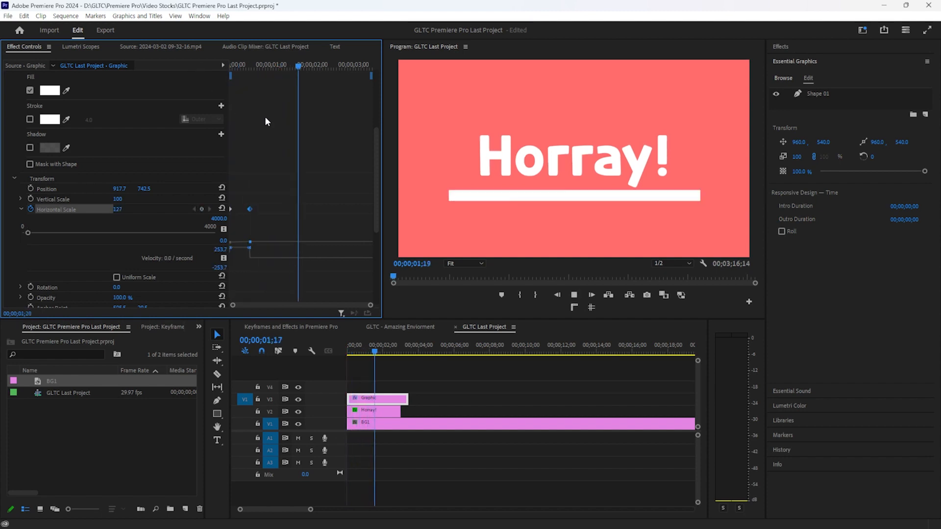
pyautogui.moveTo(249, 67); pyautogui.dragTo(209, 78)
pyautogui.press('space')
pyautogui.press('space')
# Adjust the keyframe velocity handles in the graph to ease the bar's grow-in
pyautogui.moveTo(248, 236); pyautogui.dragTo(250, 233)
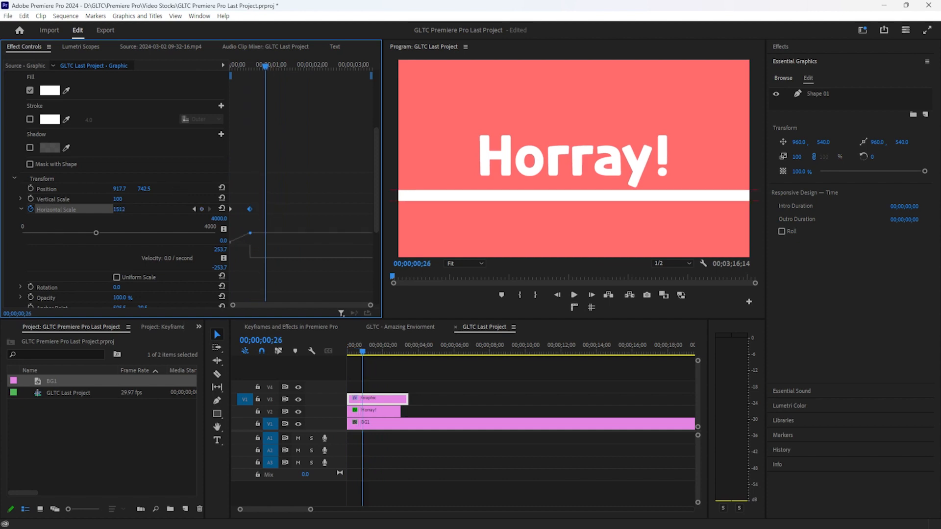
pyautogui.hotkey('ctrl', 'z')
pyautogui.moveTo(259, 72); pyautogui.dragTo(210, 78)
pyautogui.press('space')
pyautogui.moveTo(250, 244)
pyautogui.mouseDown()
pyautogui.moveTo(250, 237)
pyautogui.moveTo(248, 250)
pyautogui.mouseUp()
pyautogui.moveTo(260, 66); pyautogui.dragTo(159, 91)
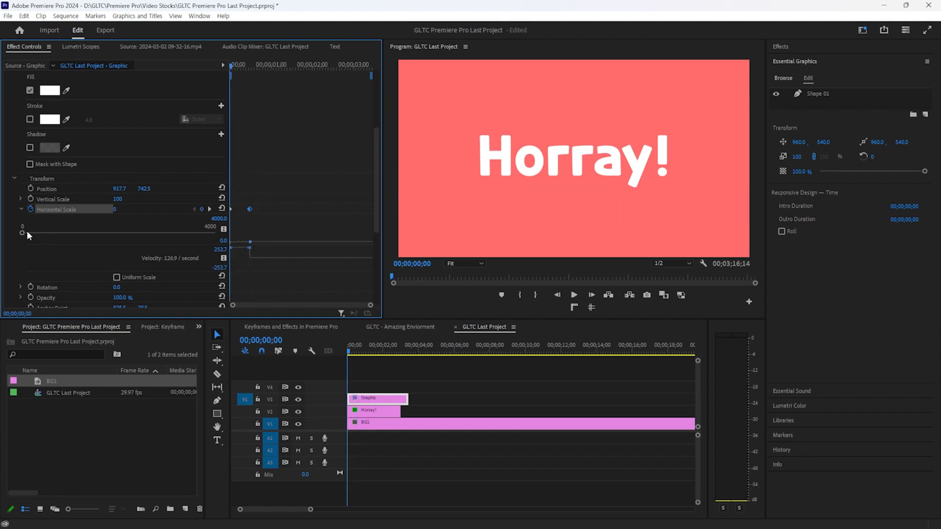
pyautogui.click(21, 210)
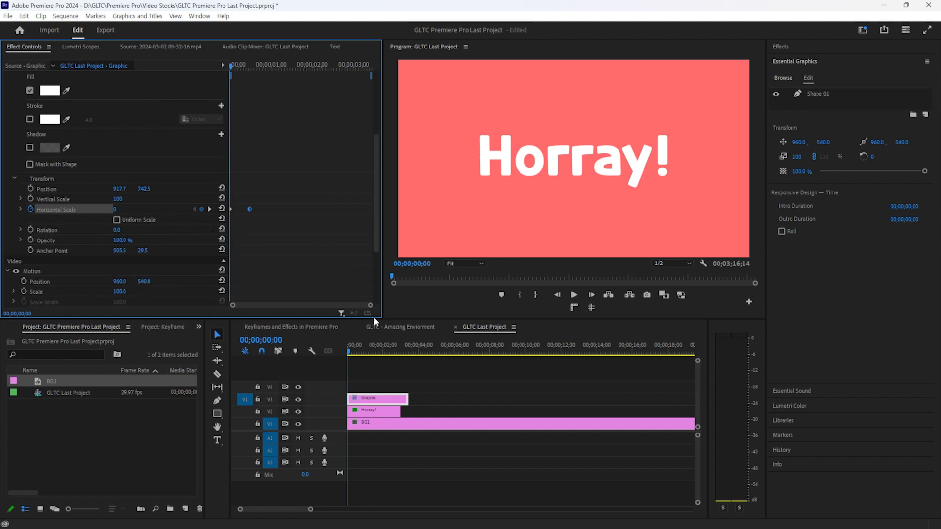
pyautogui.click(378, 409)
# Trim the Graphic clip to end with Horray! and enable a Scale keyframe on the title
pyautogui.moveTo(408, 398); pyautogui.dragTo(400, 398)
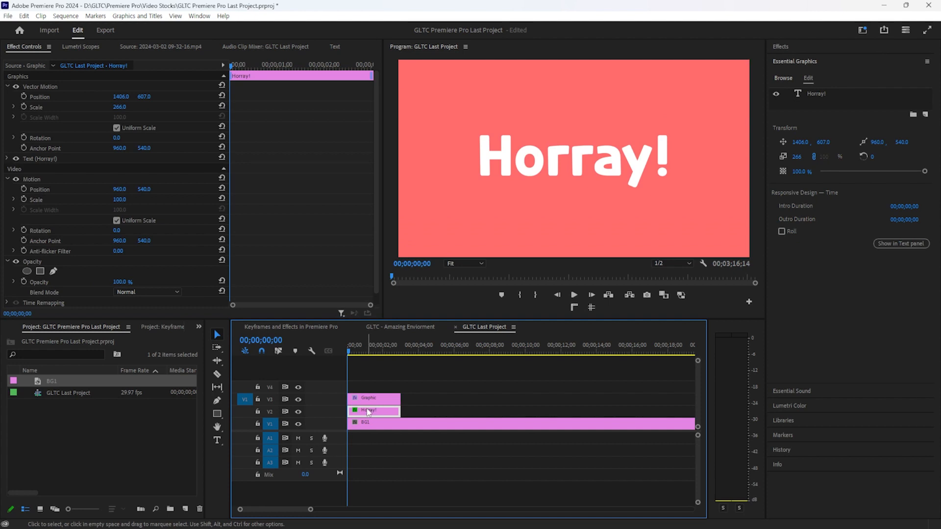
pyautogui.click(20, 107)
pyautogui.moveTo(117, 106); pyautogui.dragTo(13, 106)
pyautogui.hotkey('ctrl', 'z')
pyautogui.hotkey('ctrl', 'z')
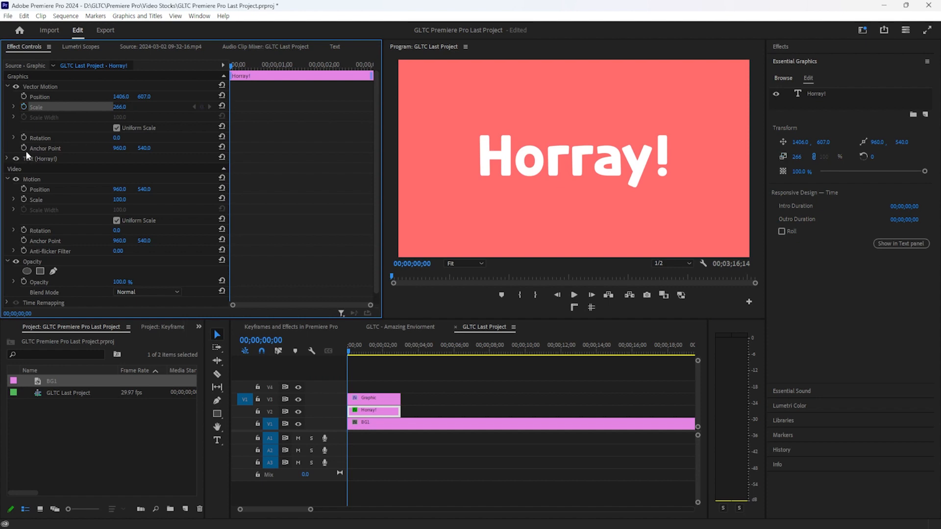
# Center-align the Horray! text in Essential Graphics and centre the title in the frame
pyautogui.doubleClick(556, 142)
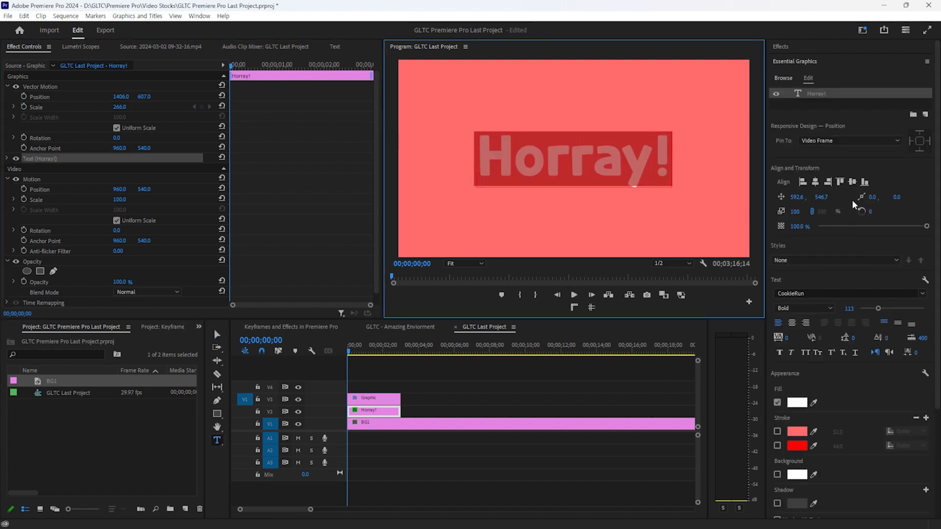
pyautogui.click(792, 323)
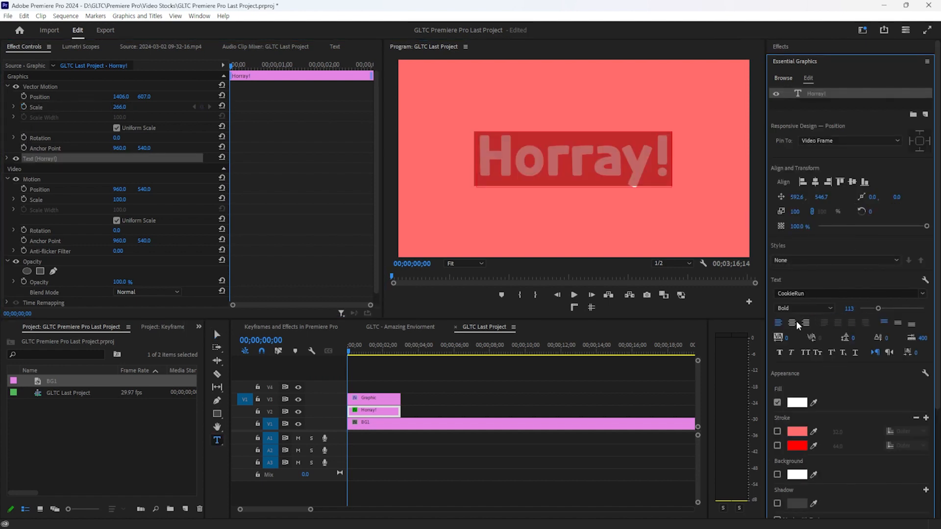
pyautogui.click(898, 323)
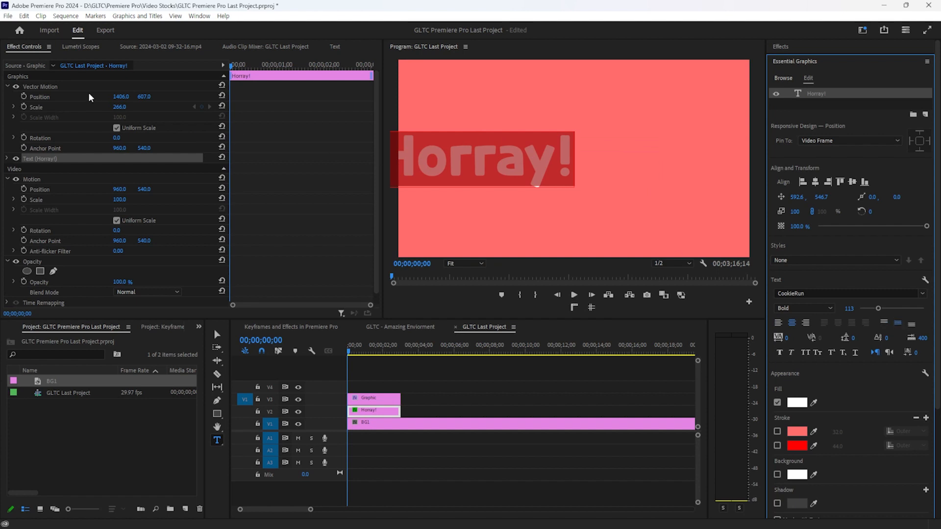
pyautogui.moveTo(120, 96); pyautogui.dragTo(391, 96)
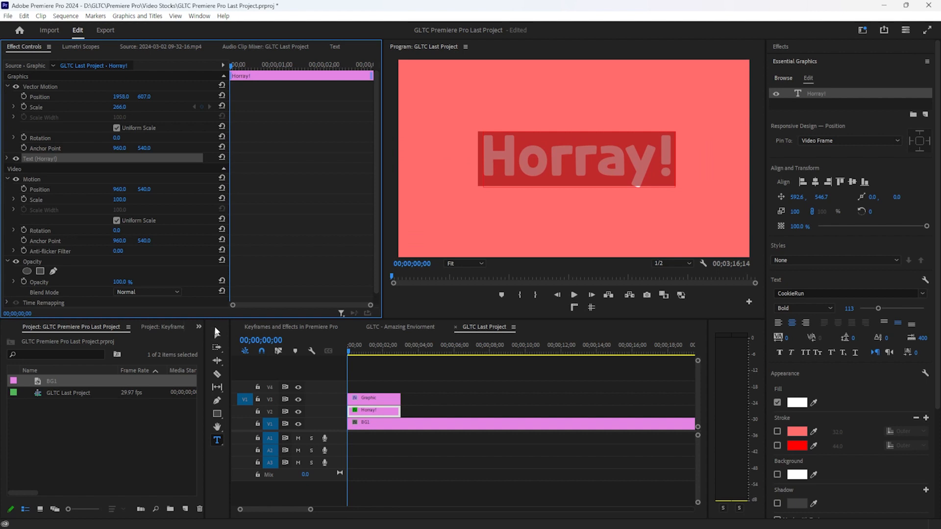
pyautogui.click(217, 334)
pyautogui.moveTo(537, 166)
pyautogui.mouseDown()
pyautogui.moveTo(545, 166)
pyautogui.moveTo(533, 166)
pyautogui.mouseUp()
# Return to the clip start and move the title's anchor point onto the centre of the text
pyautogui.press('space')
pyautogui.press('space')
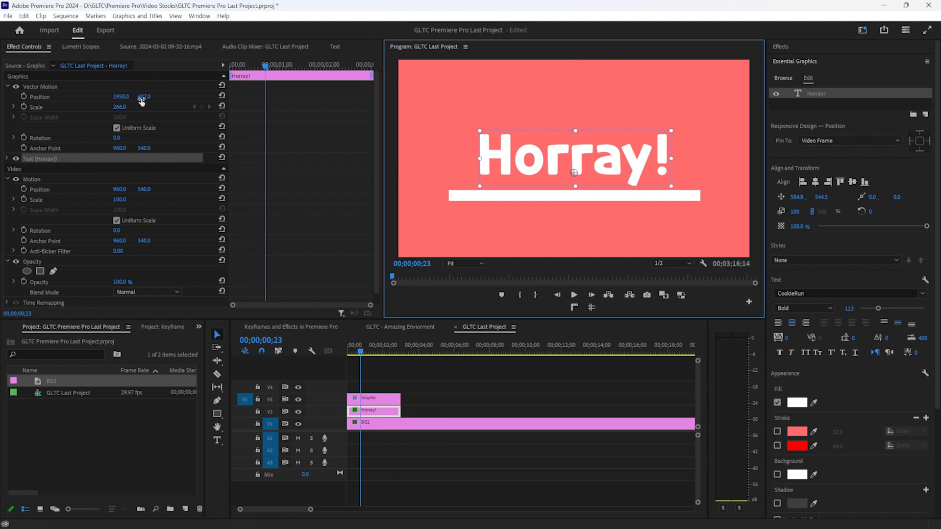
pyautogui.click(235, 63)
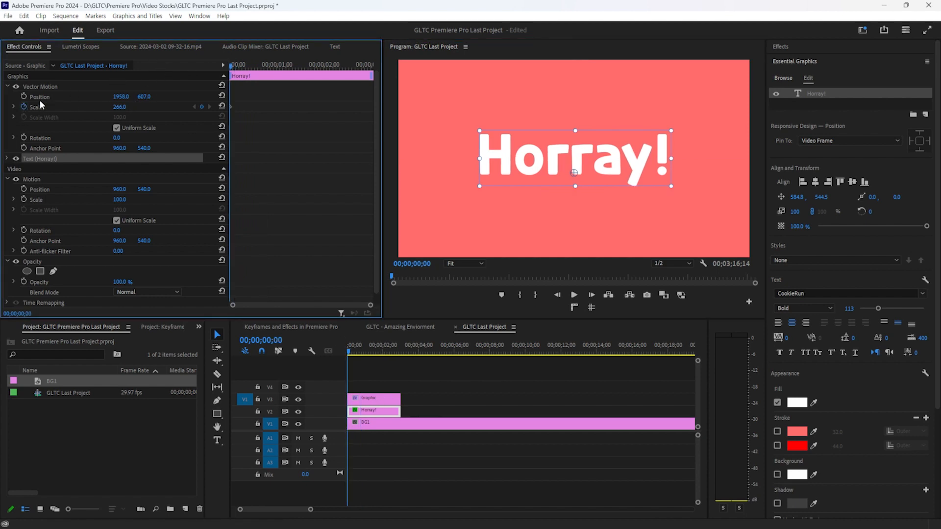
pyautogui.click(119, 107)
pyautogui.write('0')
pyautogui.press('Return')
pyautogui.hotkey('ctrl', 'z')
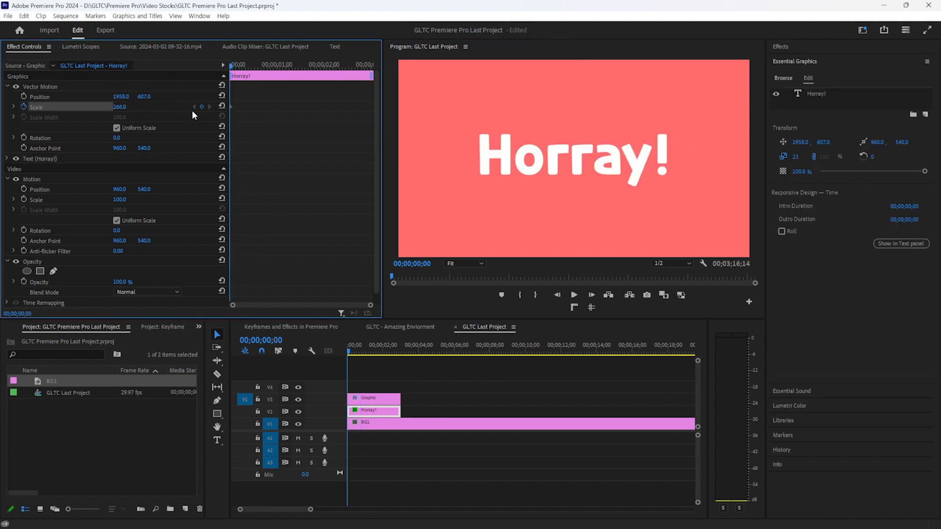
pyautogui.click(43, 148)
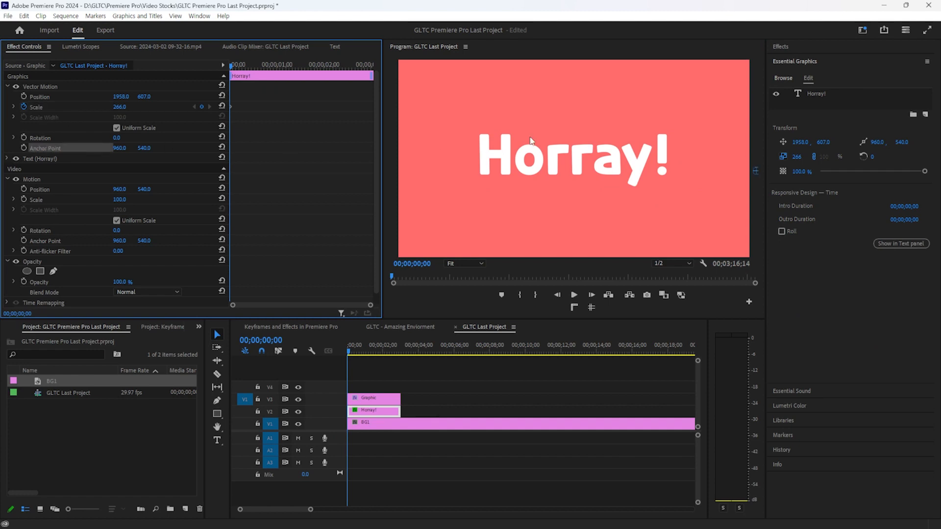
pyautogui.moveTo(755, 167); pyautogui.dragTo(565, 163)
# Keyframe the Horray! title's scale from 0 at the start up to 287 later
pyautogui.click(119, 107)
pyautogui.write('0')
pyautogui.press('Return')
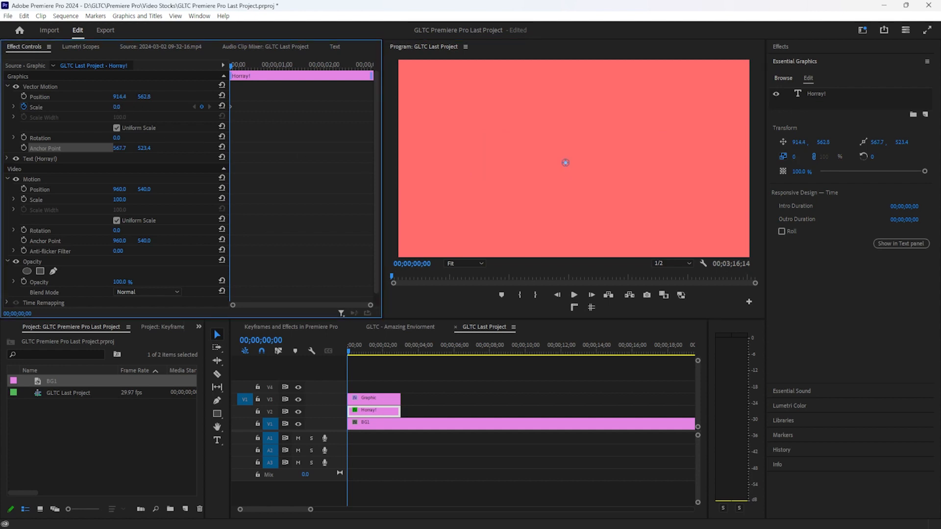
pyautogui.press('space')
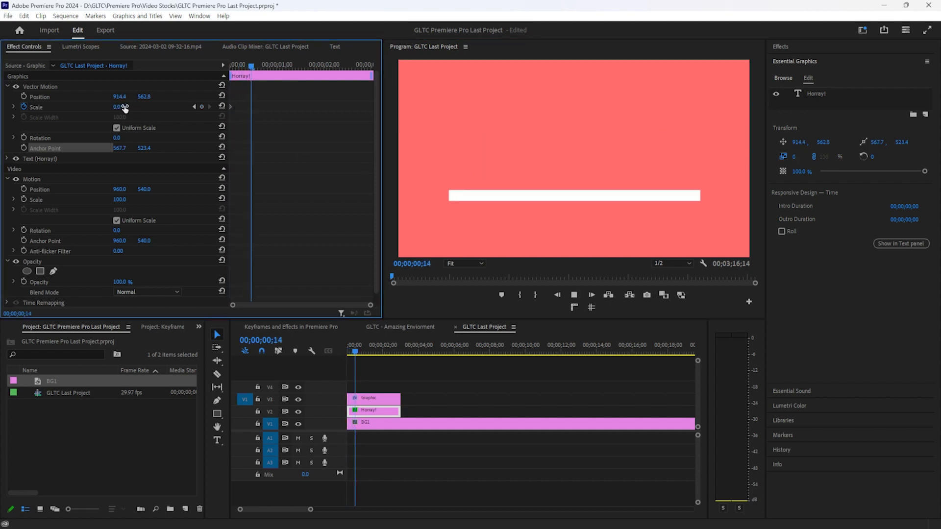
pyautogui.moveTo(116, 107); pyautogui.dragTo(434, 107)
pyautogui.moveTo(284, 107); pyautogui.dragTo(258, 106)
# Replay the title pop-up animation from the start, then deselect the clips
pyautogui.click(336, 342)
pyautogui.press('Home')
pyautogui.press('space')
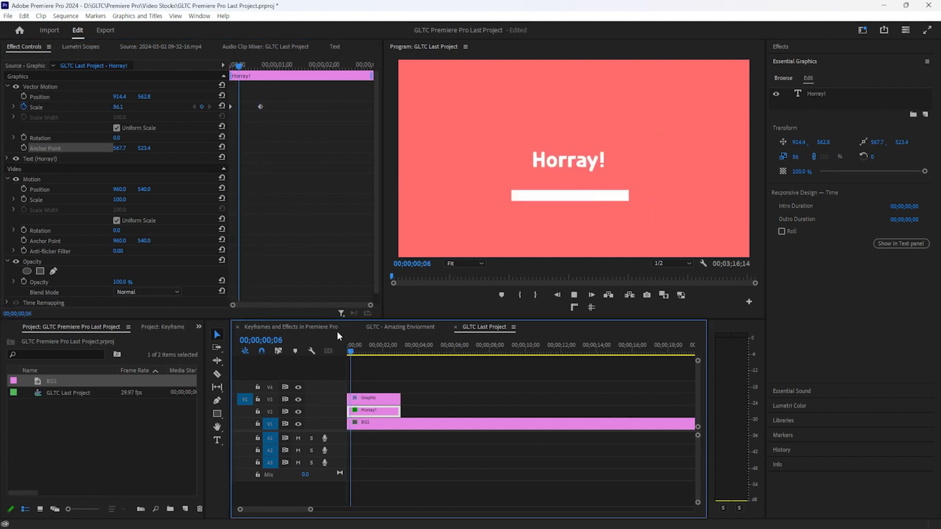
pyautogui.click(264, 110)
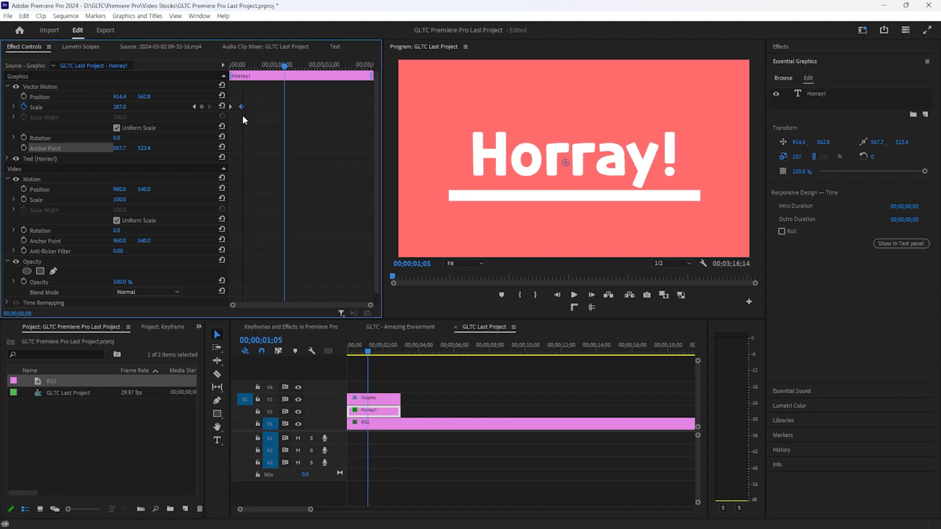
pyautogui.press('Home')
pyautogui.press('space')
pyautogui.press('space')
pyautogui.click(433, 392)
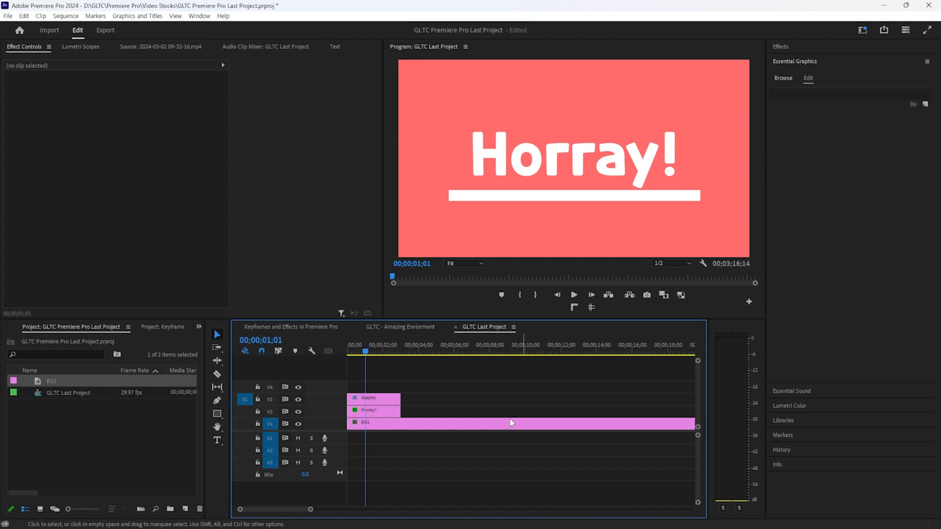
pyautogui.click(384, 410)
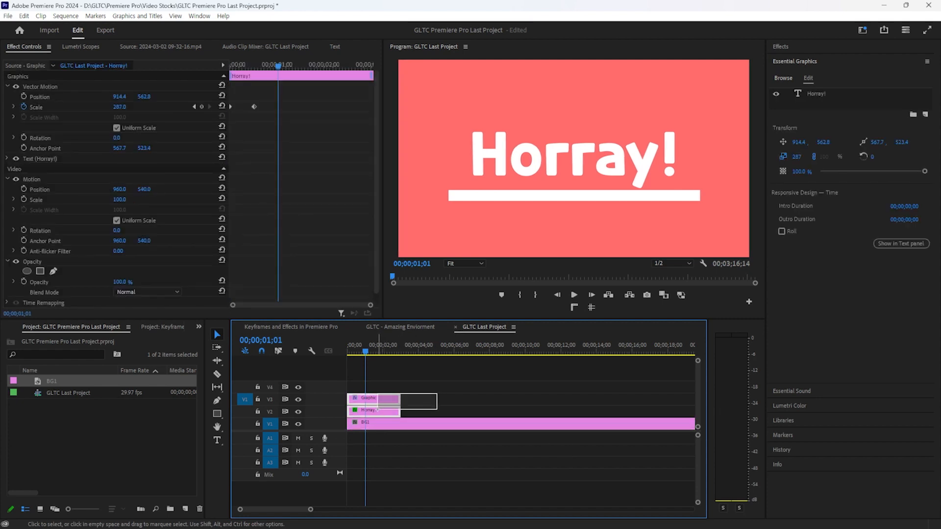
pyautogui.click(438, 395)
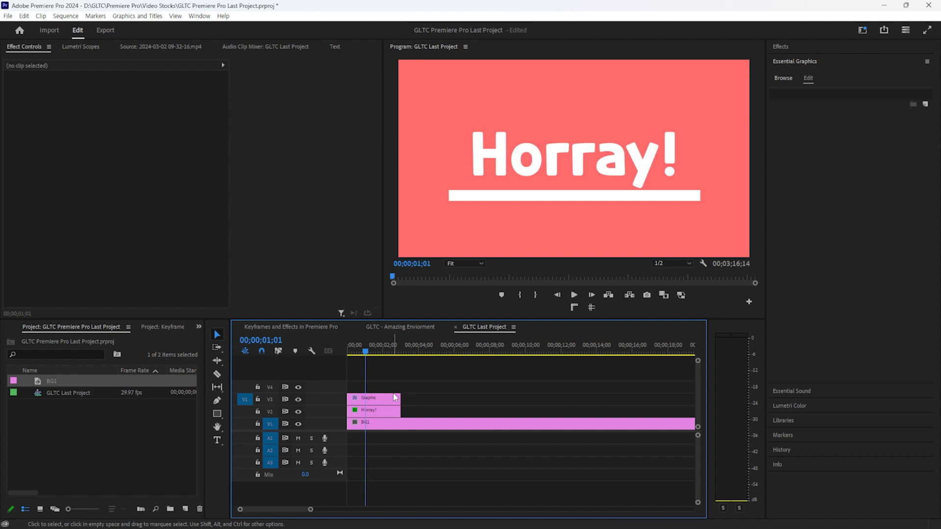
# Nest the Graphic and Horray! clips into a sequence named 'Horray!' and play it back
pyautogui.moveTo(441, 378); pyautogui.dragTo(382, 413)
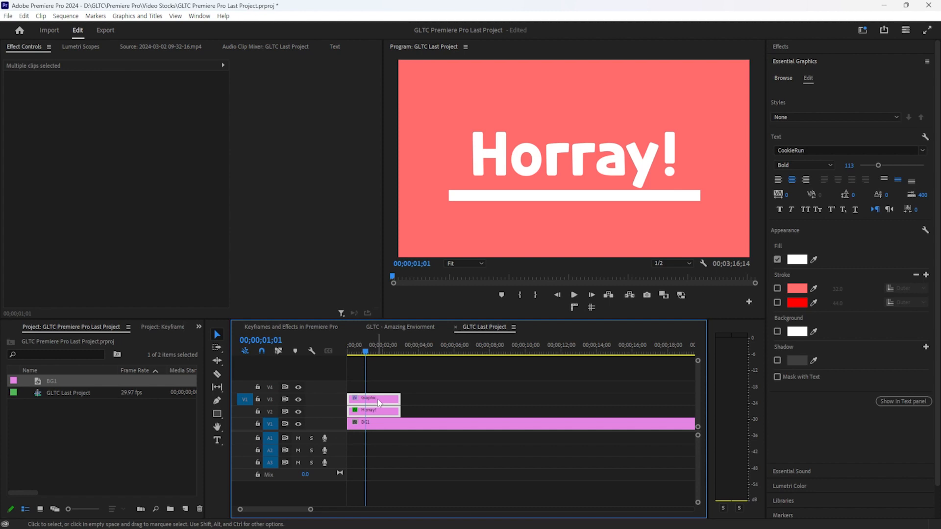
pyautogui.rightClick(378, 398)
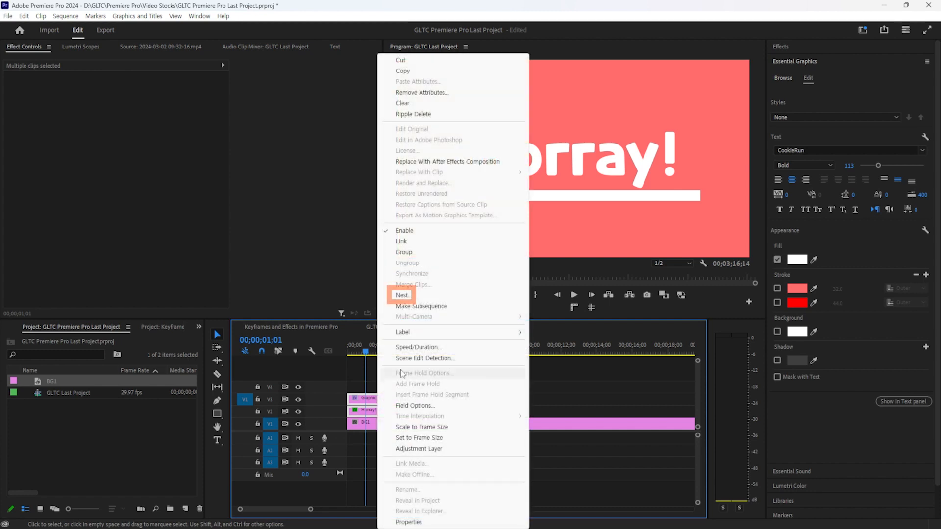
pyautogui.click(447, 295)
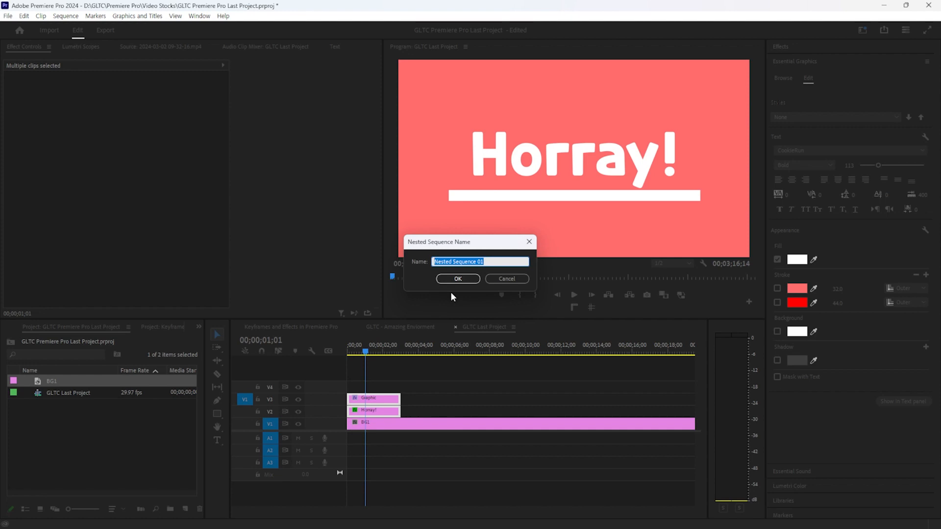
pyautogui.write('Horray!')
pyautogui.press('Return')
pyautogui.moveTo(367, 349); pyautogui.dragTo(307, 354)
pyautogui.press('space')
pyautogui.press('space')
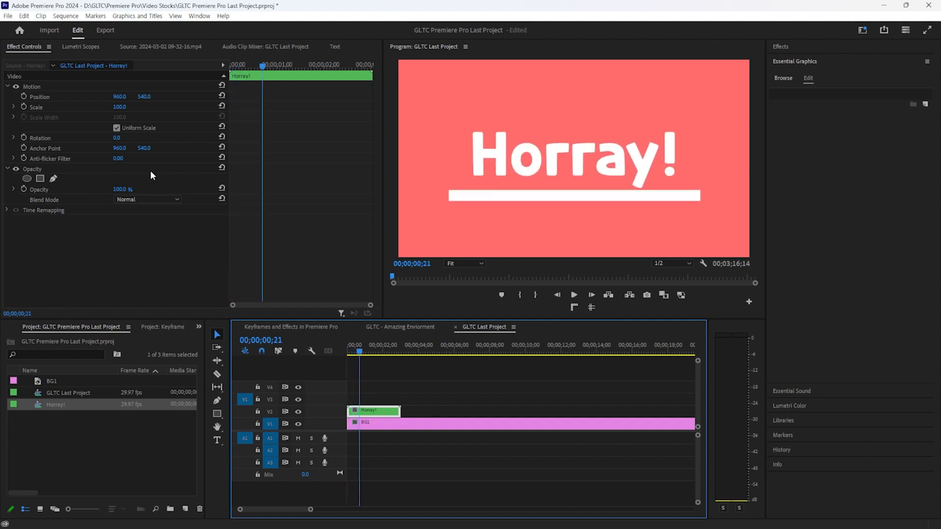
# Keyframe Position and Rotation on the nested title, rotating it from 0° to 180°
pyautogui.click(24, 96)
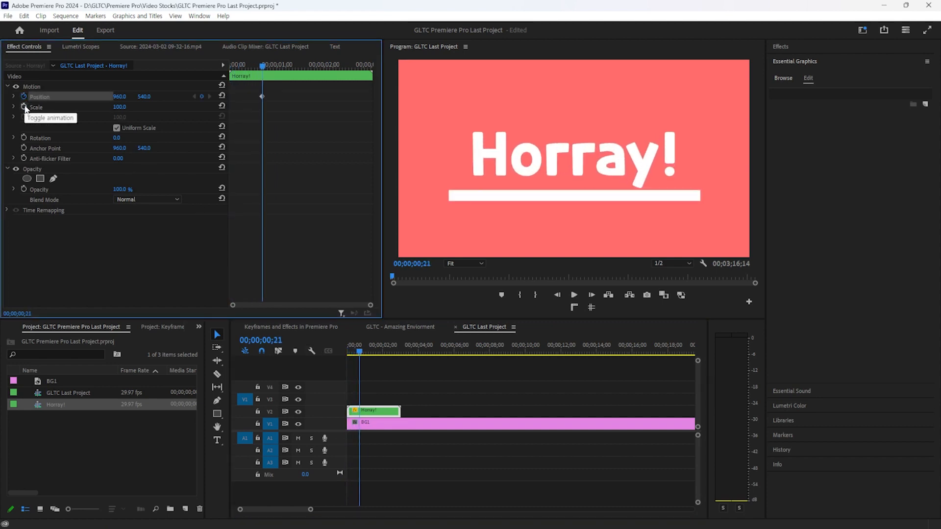
pyautogui.click(24, 138)
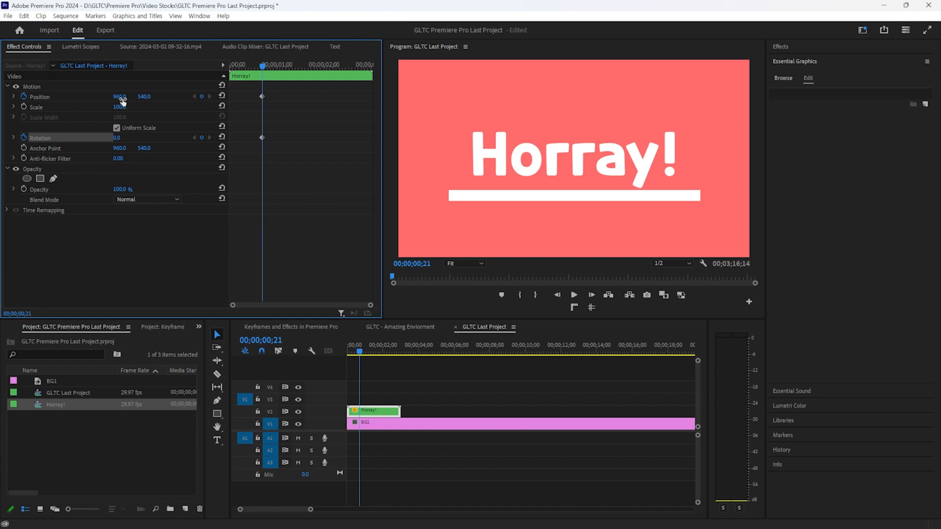
pyautogui.moveTo(118, 138); pyautogui.dragTo(215, 138)
pyautogui.write('180')
pyautogui.press('Return')
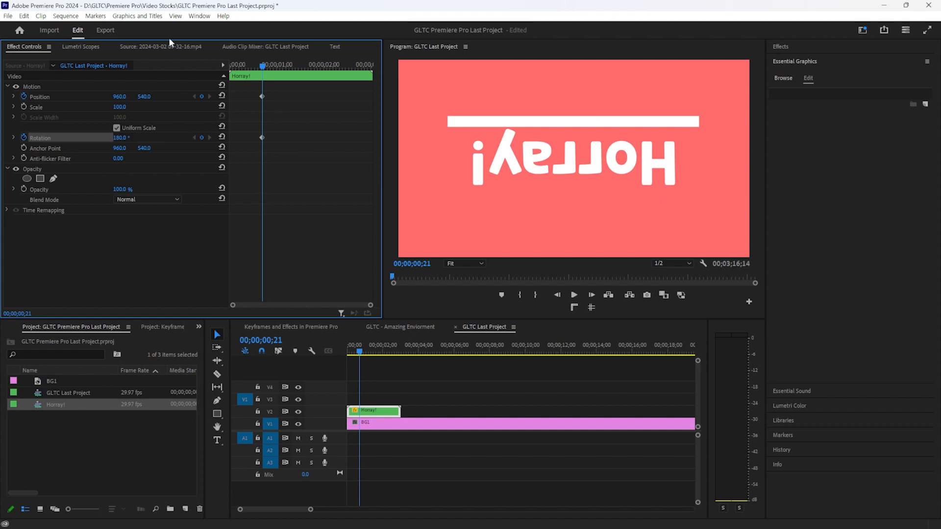
pyautogui.moveTo(264, 68); pyautogui.dragTo(202, 72)
pyautogui.press('space')
pyautogui.press('space')
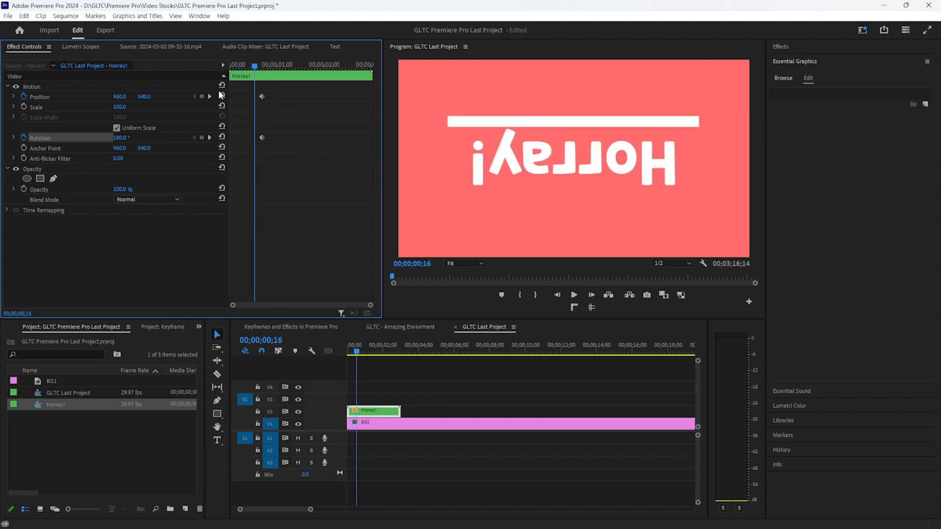
pyautogui.moveTo(259, 65); pyautogui.dragTo(228, 84)
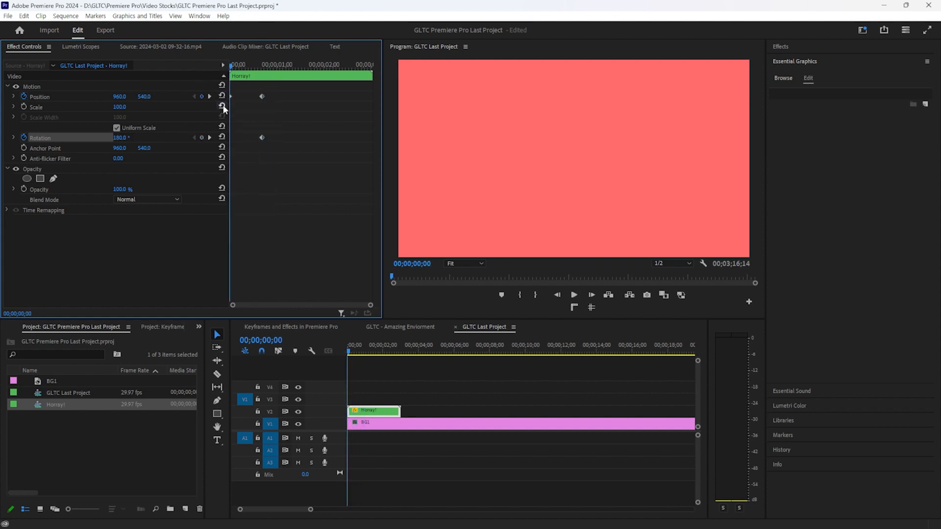
pyautogui.click(223, 137)
# Retime the Position and Rotation keyframes later and paste extra keyframes at 00;00;00;17
pyautogui.moveTo(243, 93); pyautogui.dragTo(221, 147)
pyautogui.moveTo(231, 96); pyautogui.dragTo(249, 96)
pyautogui.press('space')
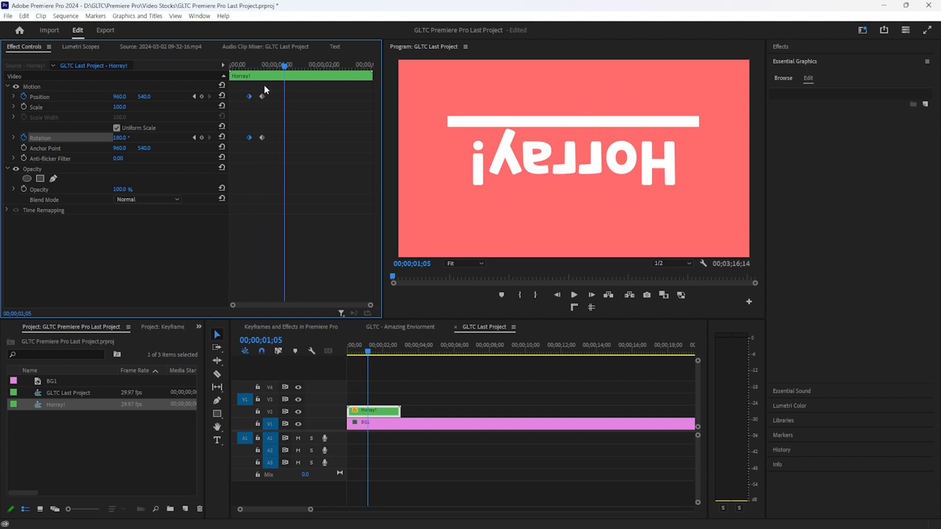
pyautogui.moveTo(268, 86); pyautogui.dragTo(254, 140)
pyautogui.moveTo(263, 96); pyautogui.dragTo(231, 67)
pyautogui.click(249, 68)
pyautogui.press('space')
pyautogui.press('space')
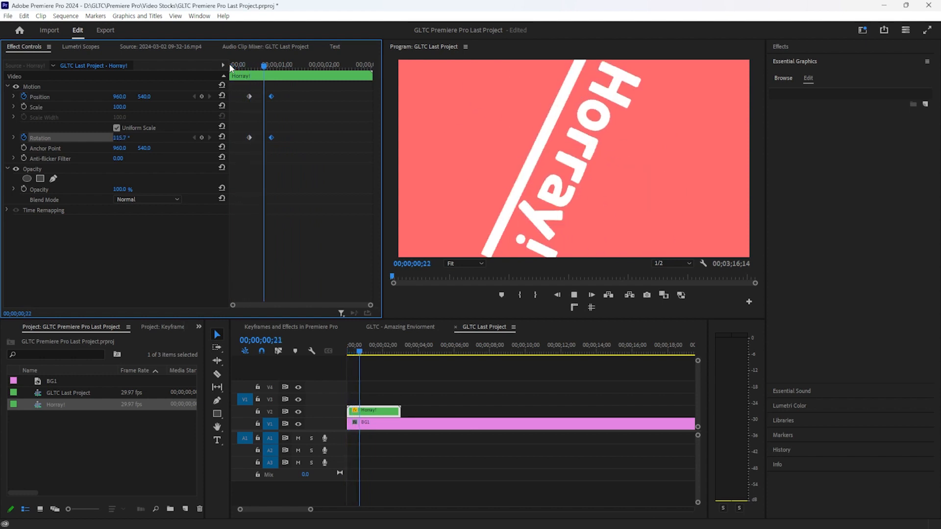
pyautogui.press('space')
pyautogui.moveTo(276, 95); pyautogui.dragTo(241, 142)
pyautogui.moveTo(252, 64); pyautogui.dragTo(229, 64)
pyautogui.hotkey('ctrl', 'v')
pyautogui.press('space')
pyautogui.press('space')
# Apply Basic 3D to the Horray! clip and enable Swivel, Tilt and Distance to Image keyframes
pyautogui.click(775, 44)
pyautogui.click(804, 61)
pyautogui.write('basic')
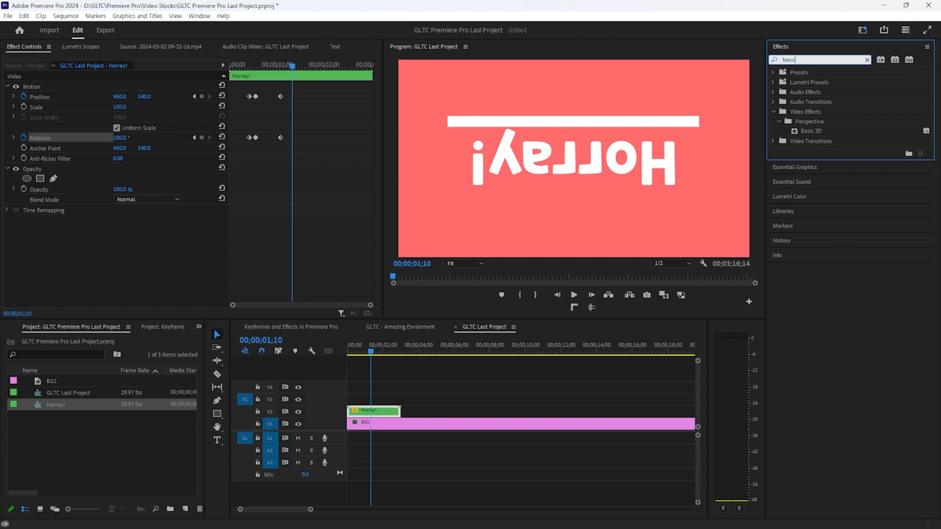
pyautogui.moveTo(812, 131); pyautogui.dragTo(387, 414)
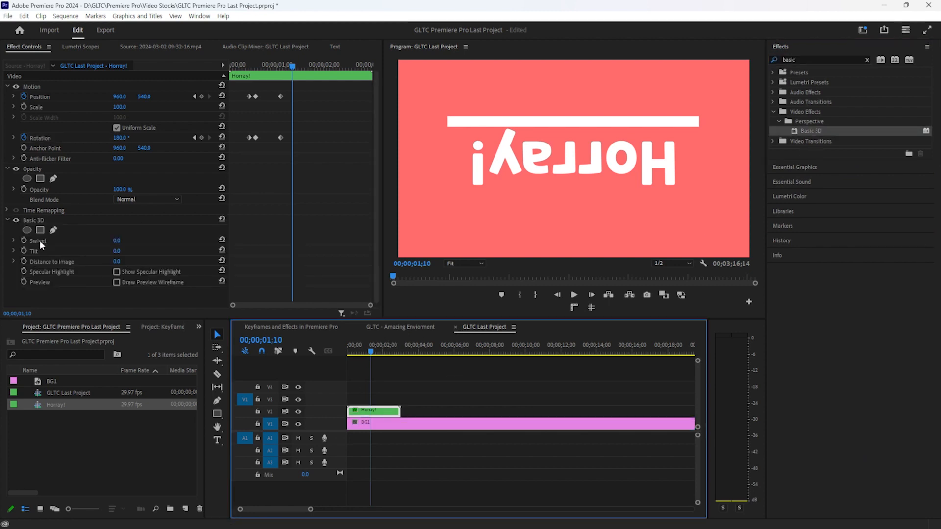
pyautogui.click(24, 240)
pyautogui.click(23, 251)
pyautogui.click(23, 261)
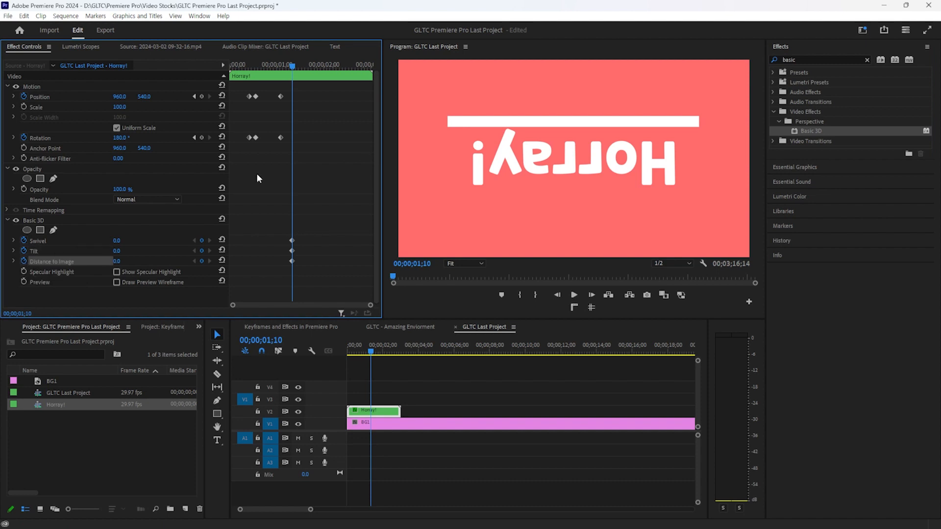
pyautogui.press('space')
# Set Swivel to 180° and preview the 3D flip from the clip start
pyautogui.moveTo(117, 241); pyautogui.dragTo(205, 241)
pyautogui.click(124, 241)
pyautogui.write('180')
pyautogui.press('Return')
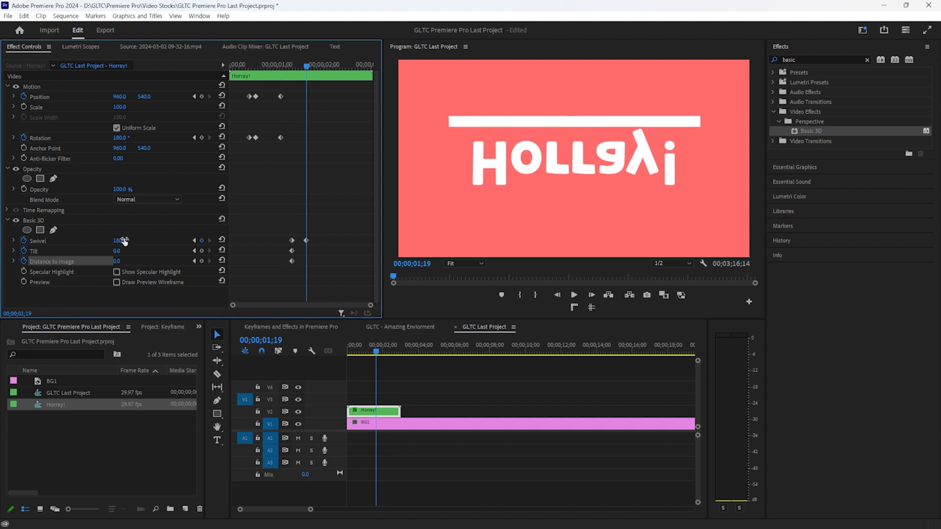
pyautogui.moveTo(121, 251); pyautogui.dragTo(209, 251)
pyautogui.hotkey('ctrl', 'z')
pyautogui.moveTo(290, 67); pyautogui.dragTo(226, 77)
pyautogui.press('space')
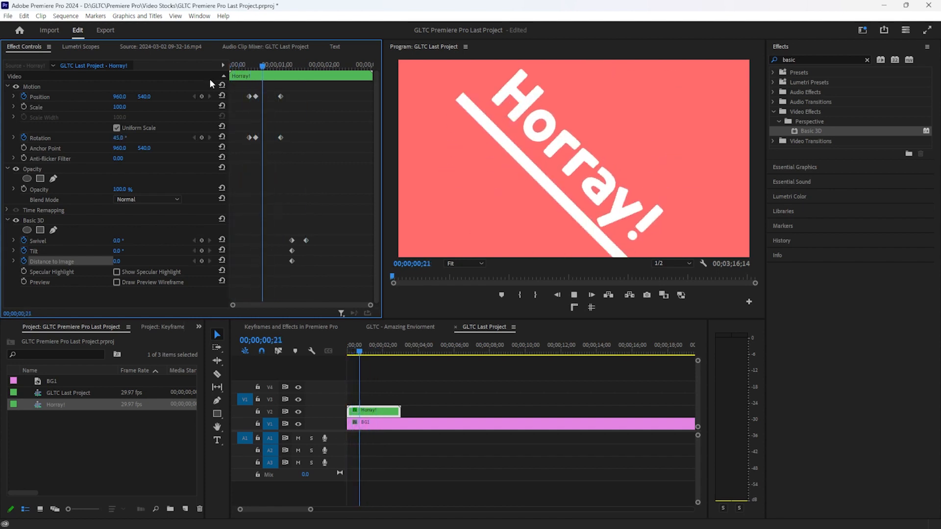
pyautogui.press('space')
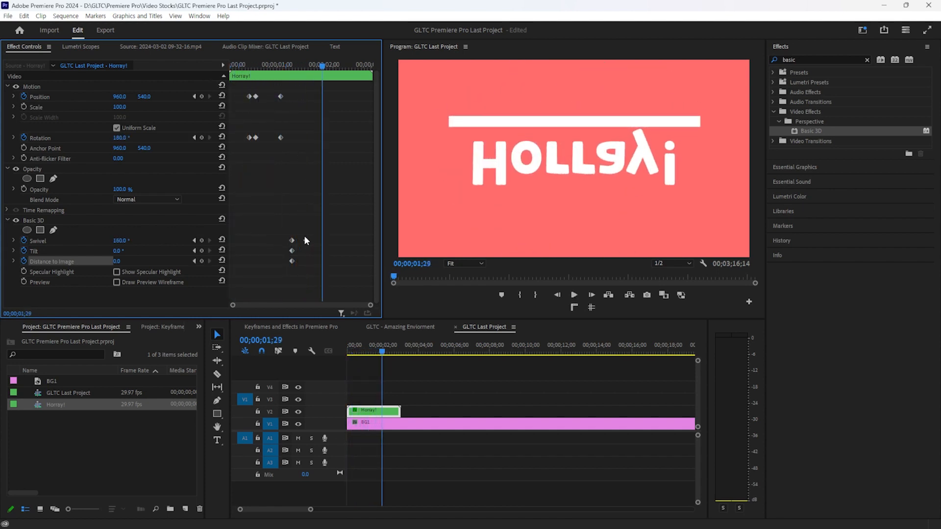
# Copy the Tilt and Distance keyframes later and set the new Tilt keyframe to 180°
pyautogui.moveTo(298, 248); pyautogui.dragTo(283, 264)
pyautogui.hotkey('ctrl', 'c')
pyautogui.hotkey('ctrl', 'v')
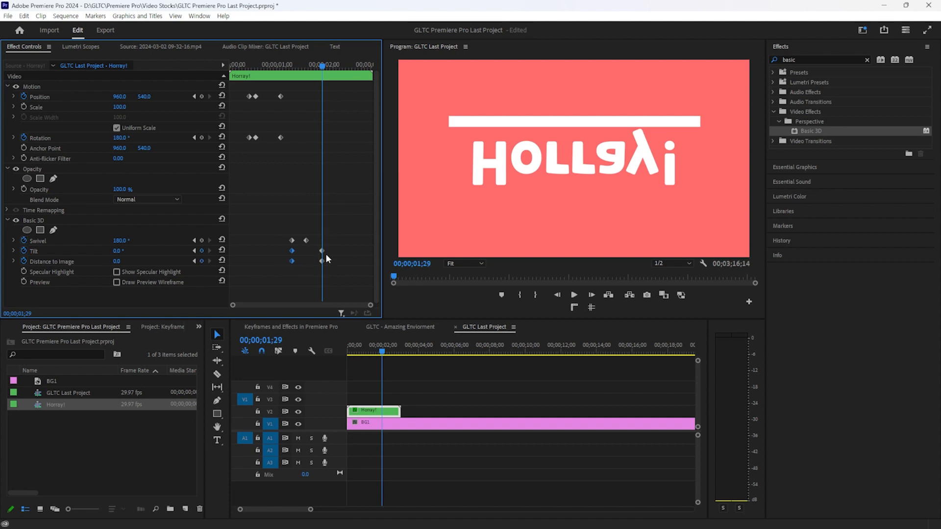
pyautogui.moveTo(322, 251); pyautogui.dragTo(316, 251)
pyautogui.moveTo(120, 251); pyautogui.dragTo(177, 250)
pyautogui.click(120, 251)
pyautogui.write('180')
pyautogui.press('Return')
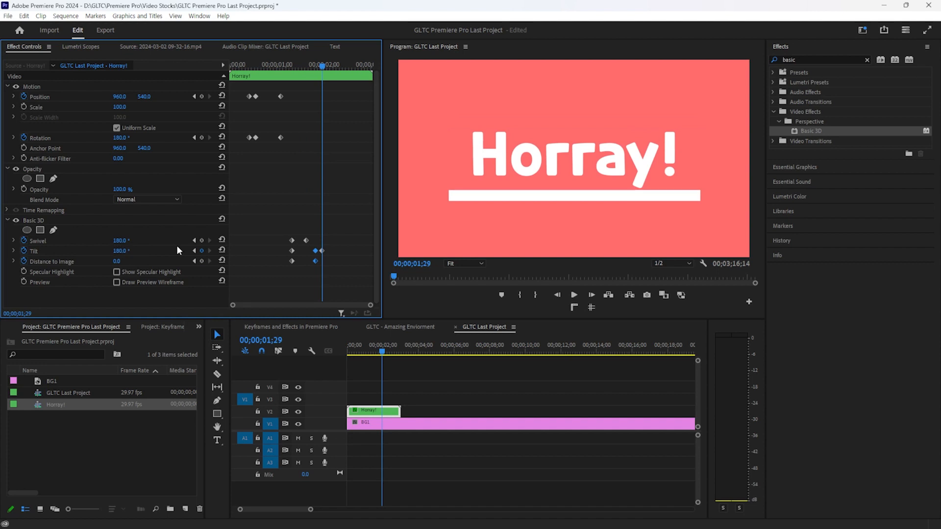
pyautogui.press('space')
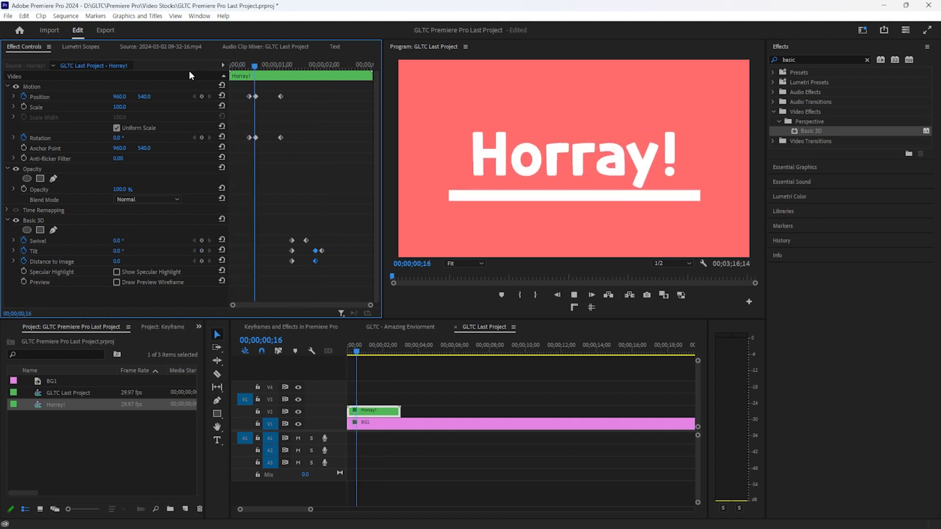
# Nudge the last Tilt keyframe later, preview it, and check the clips inside the nest
pyautogui.press('space')
pyautogui.moveTo(327, 252); pyautogui.dragTo(332, 248)
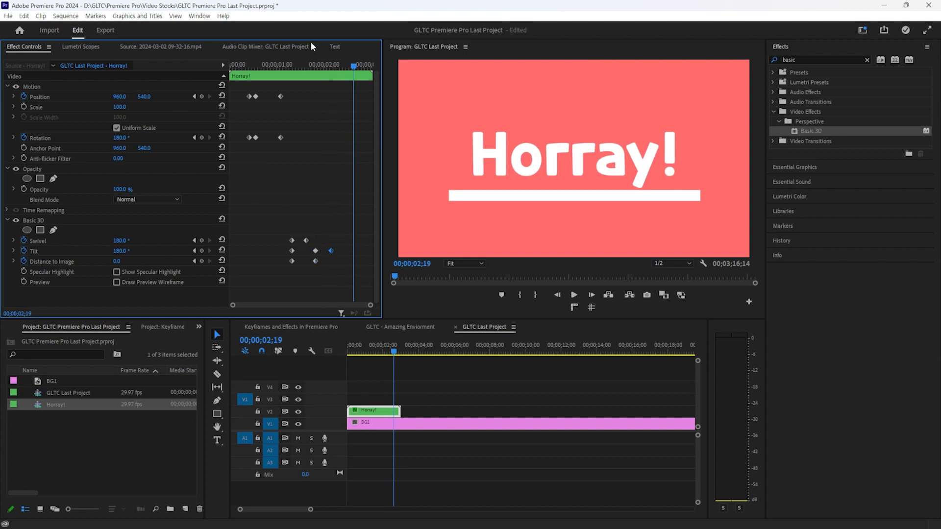
pyautogui.press('space')
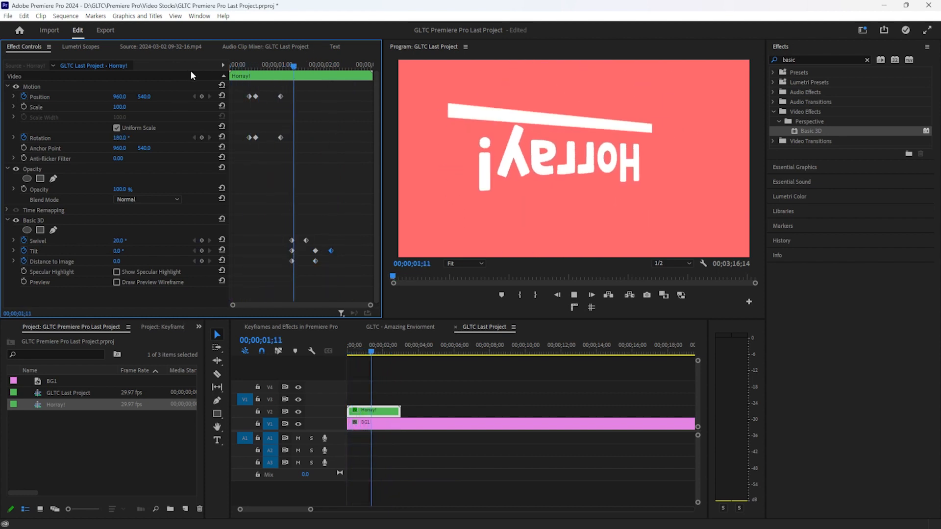
pyautogui.press('space')
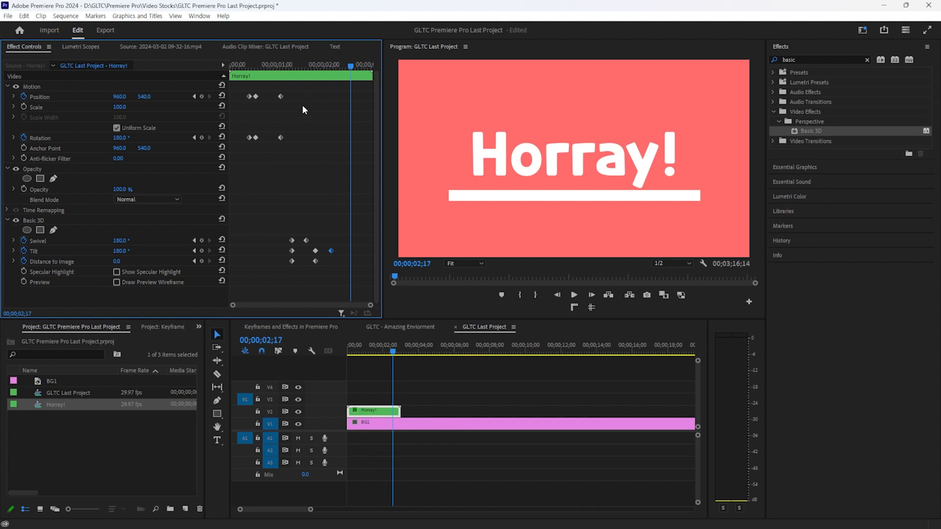
pyautogui.doubleClick(390, 412)
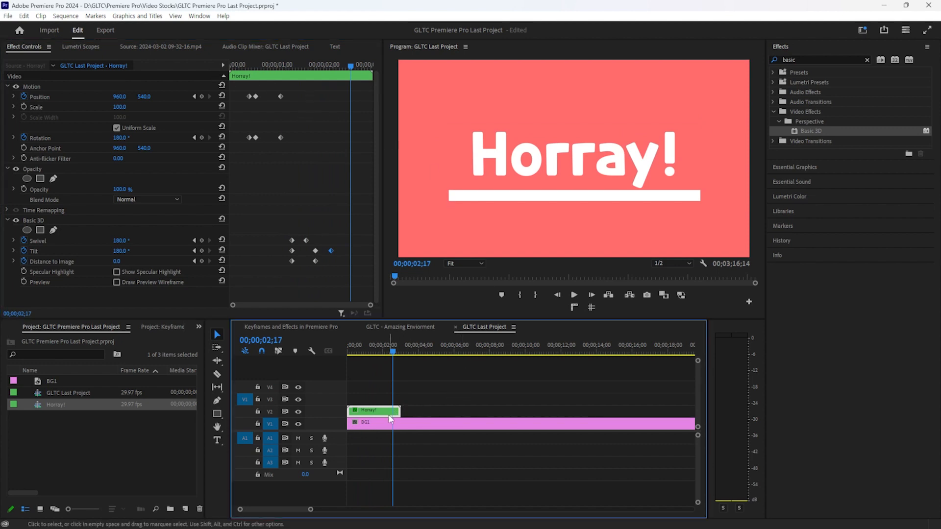
pyautogui.moveTo(347, 390); pyautogui.dragTo(443, 443)
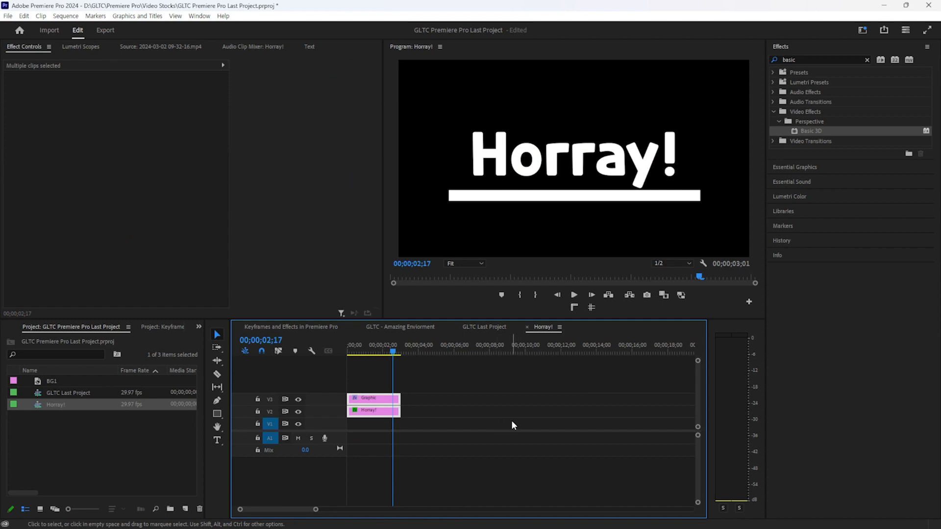
pyautogui.click(492, 328)
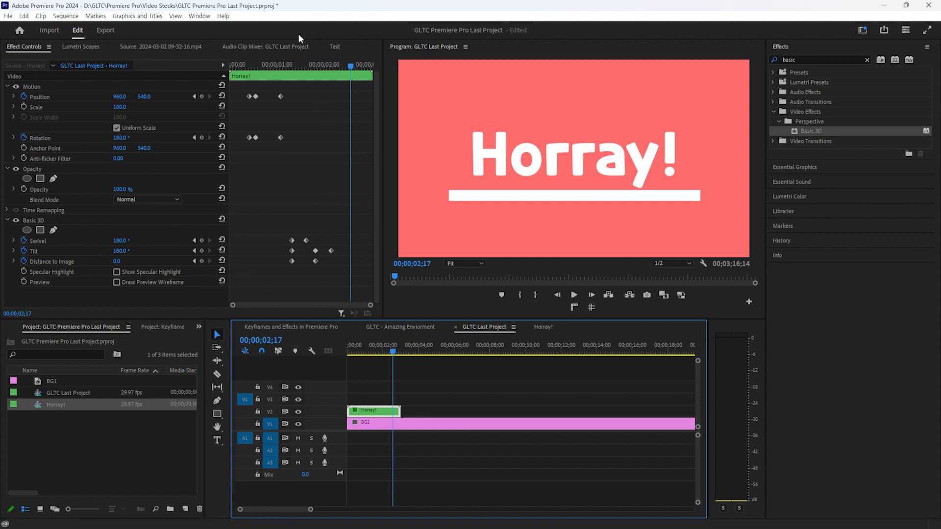
# Add a Rotation keyframe at 00;00;02;12 and spin the title further for the exit
pyautogui.moveTo(284, 64); pyautogui.dragTo(157, 77)
pyautogui.press('space')
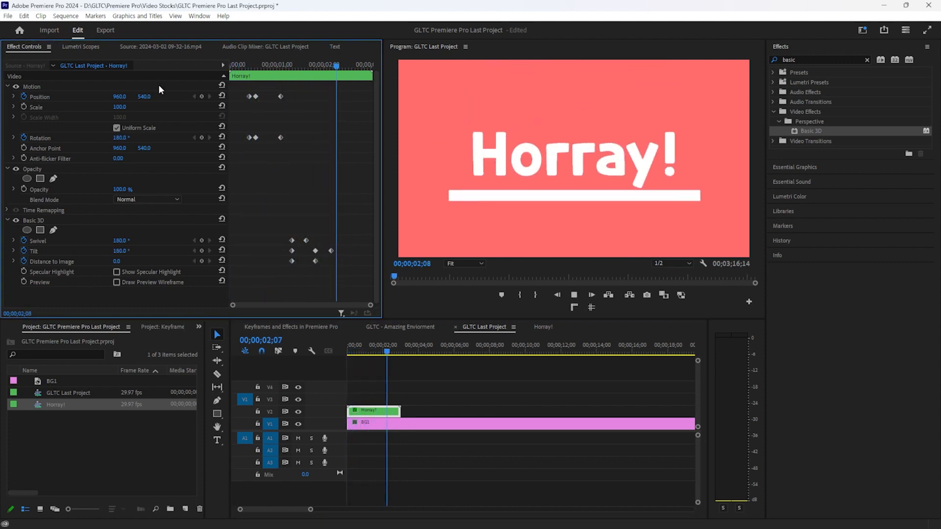
pyautogui.press('space')
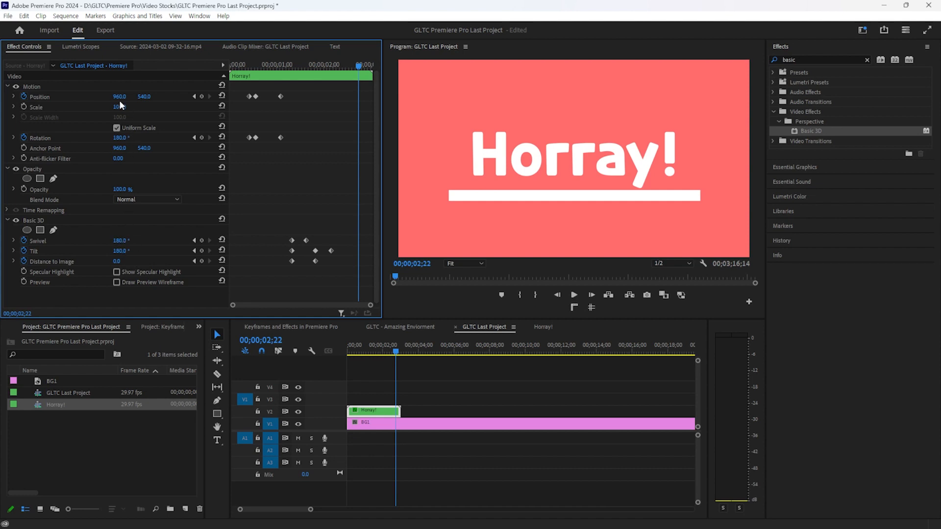
pyautogui.click(344, 65)
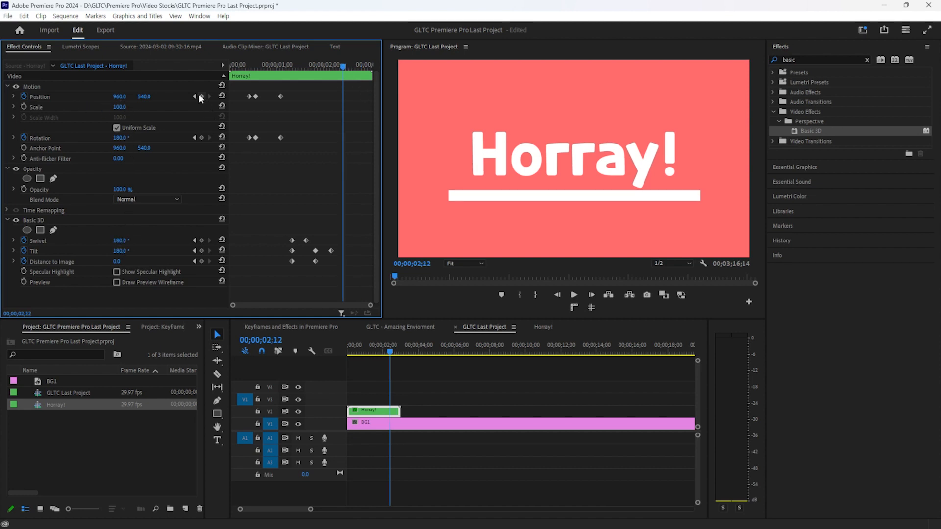
pyautogui.click(201, 138)
pyautogui.press('space')
pyautogui.press('space')
pyautogui.moveTo(120, 139); pyautogui.dragTo(474, 139)
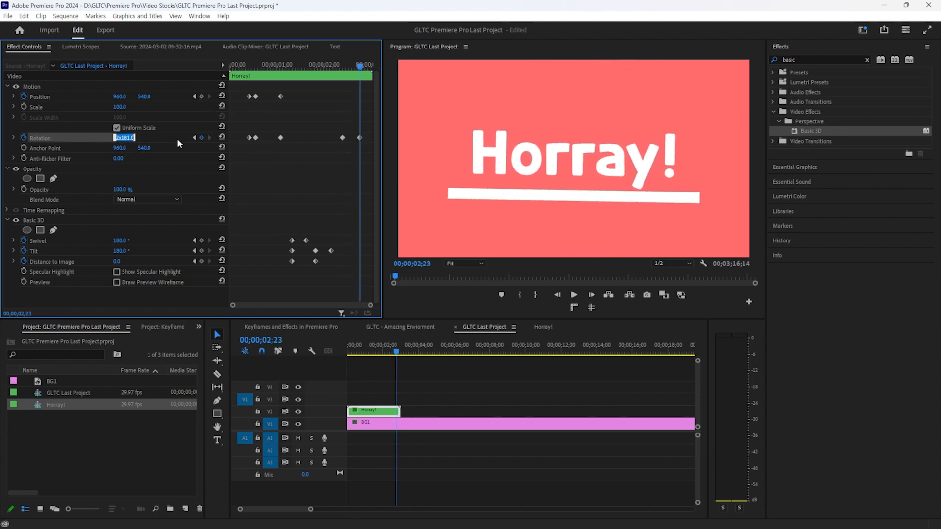
# Change the final rotation from 2x181.0 to 2x180.0° and replay the flip from the start
pyautogui.click(173, 139)
pyautogui.click(134, 138)
pyautogui.click(134, 139)
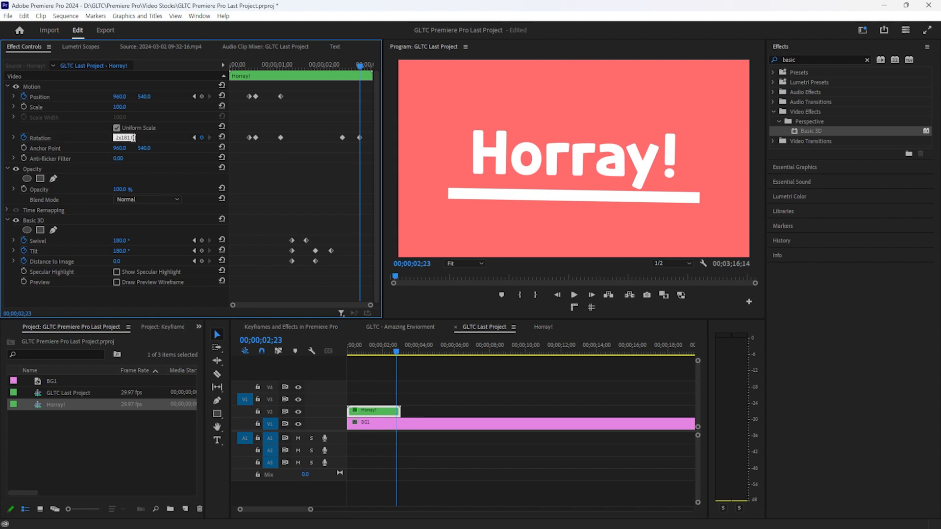
pyautogui.press('BackSpace')
pyautogui.write('0')
pyautogui.press('Return')
pyautogui.click(281, 63)
pyautogui.click(232, 64)
pyautogui.press('space')
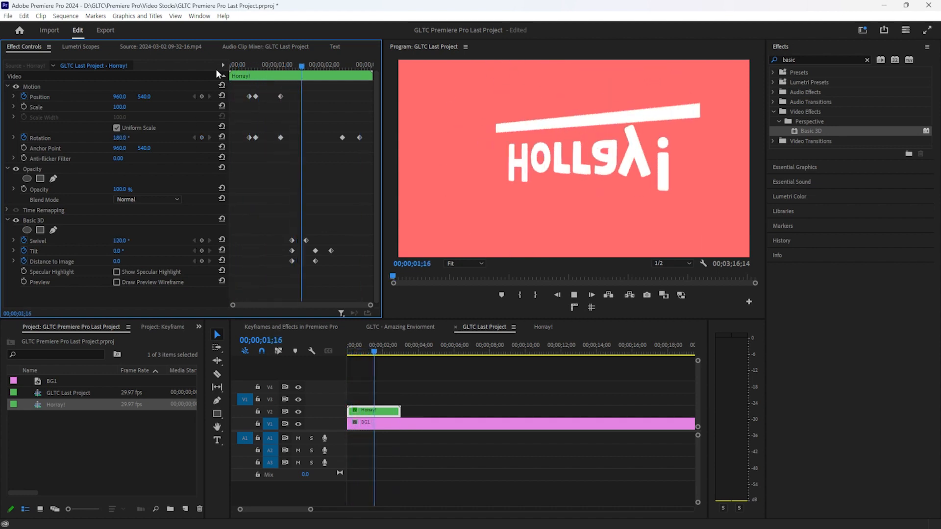
pyautogui.press('space')
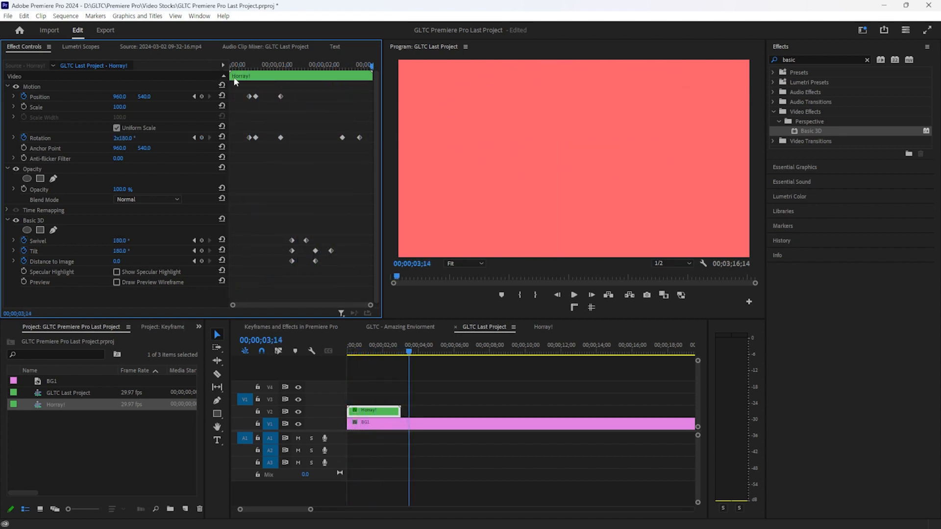
pyautogui.click(397, 410)
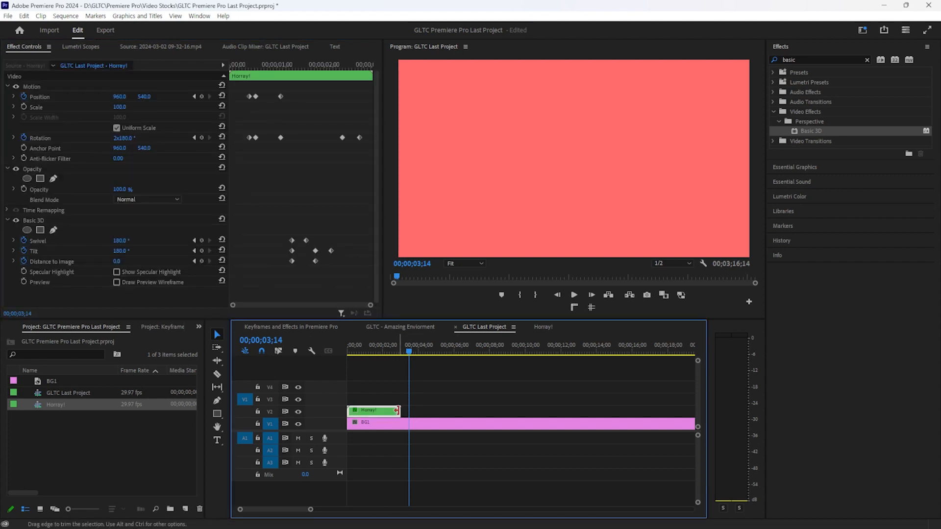
# Extend the Horray! clip and close the Keyframes and Effects and Amazing Enviorment sequence tabs
pyautogui.moveTo(398, 410); pyautogui.dragTo(493, 410)
pyautogui.doubleClick(379, 410)
pyautogui.click(297, 328)
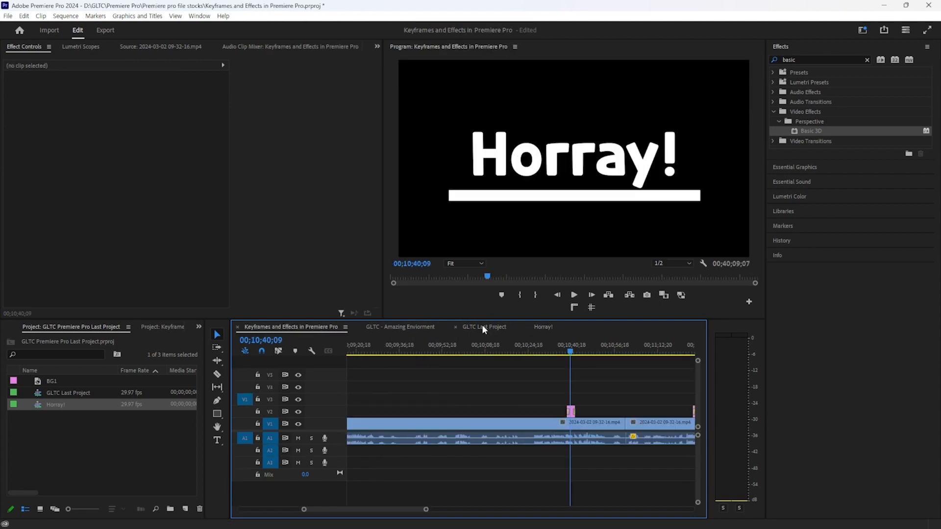
pyautogui.click(483, 328)
pyautogui.click(238, 326)
pyautogui.click(238, 327)
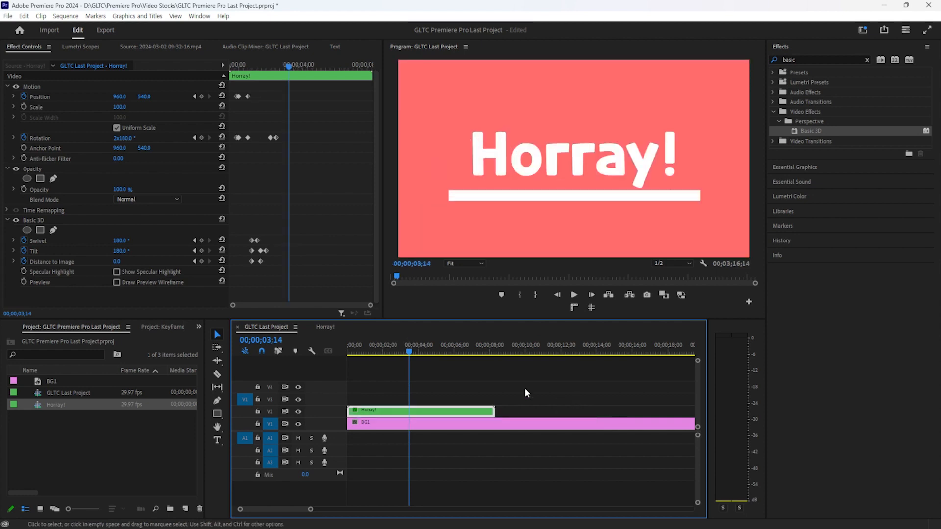
# Play from the start and trim the Horray! clip to end at 00;00;03;20
pyautogui.moveTo(409, 353); pyautogui.dragTo(299, 363)
pyautogui.press('space')
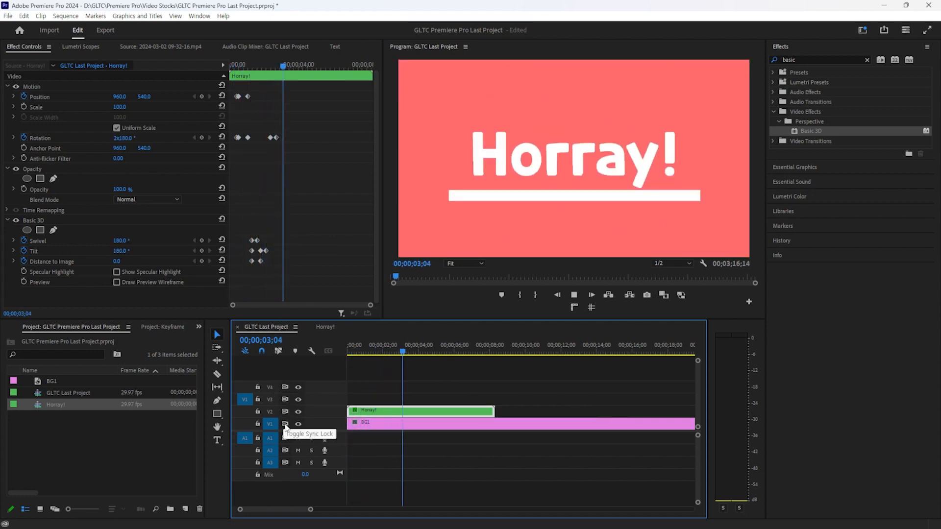
pyautogui.press('space')
pyautogui.moveTo(493, 411); pyautogui.dragTo(413, 413)
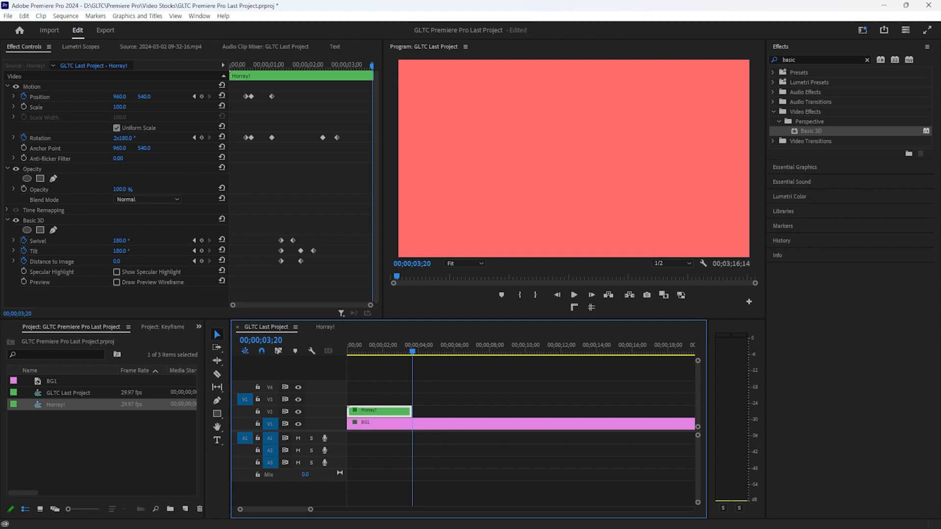
# Split BG1 at the playhead with Ctrl+K, delete the excess, and align its end with Horray!
pyautogui.click(477, 424)
pyautogui.hotkey('ctrl', 'k')
pyautogui.click(468, 428)
pyautogui.press('Delete')
pyautogui.moveTo(417, 425); pyautogui.dragTo(416, 425)
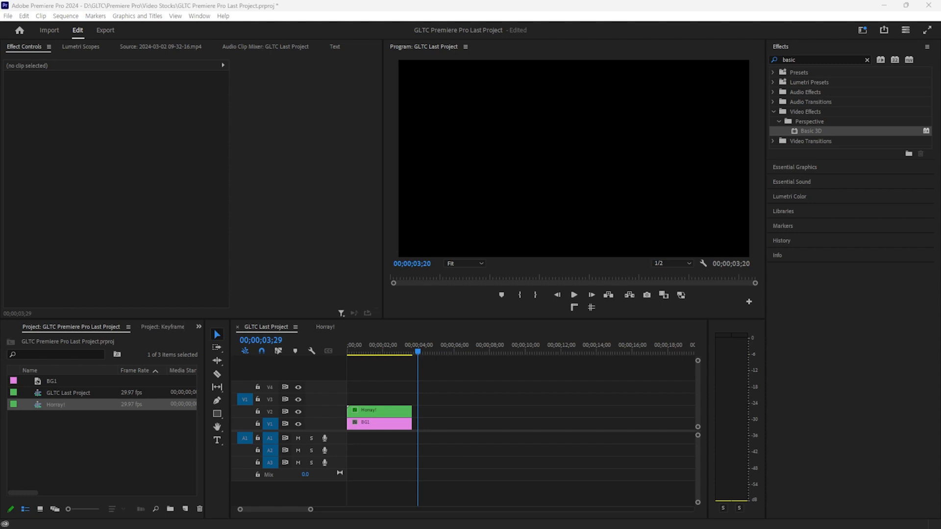
# Place the Speed and Colors video on V1 after BG1 and ripple-trim its head to the playhead
pyautogui.moveTo(475, 377); pyautogui.dragTo(415, 421)
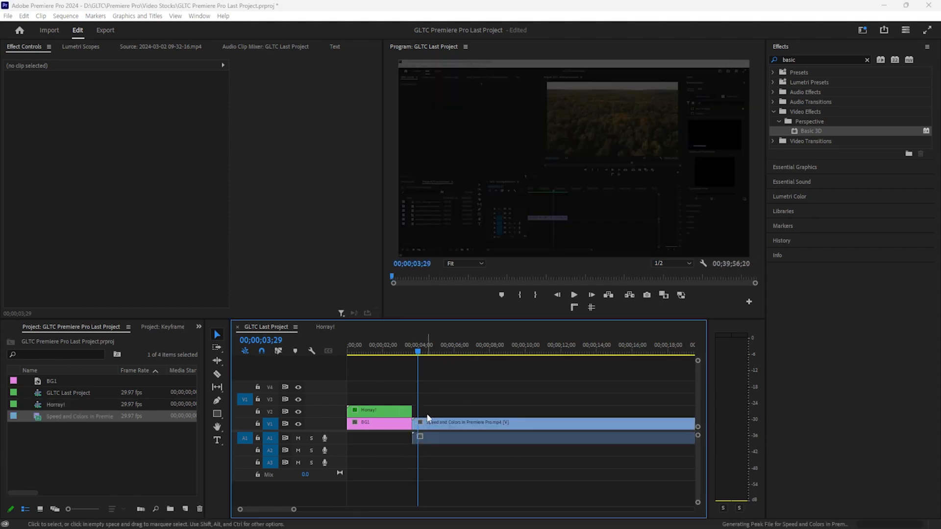
pyautogui.scroll(-6, 459, 406)
pyautogui.scroll(-2, 468, 421)
pyautogui.moveTo(566, 345); pyautogui.dragTo(605, 353)
pyautogui.press('q')
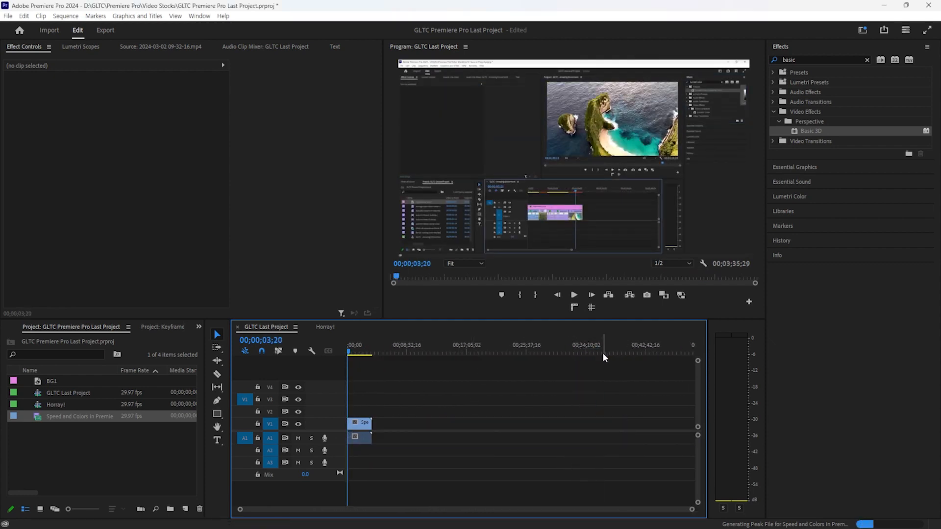
# Keep ripple-trimming the video's head at later playhead positions to cut more opening footage
pyautogui.scroll(4, 343, 438)
pyautogui.scroll(-3, 338, 437)
pyautogui.scroll(1, 337, 436)
pyautogui.scroll(-2, 338, 434)
pyautogui.scroll(8, 392, 432)
pyautogui.scroll(6, 389, 432)
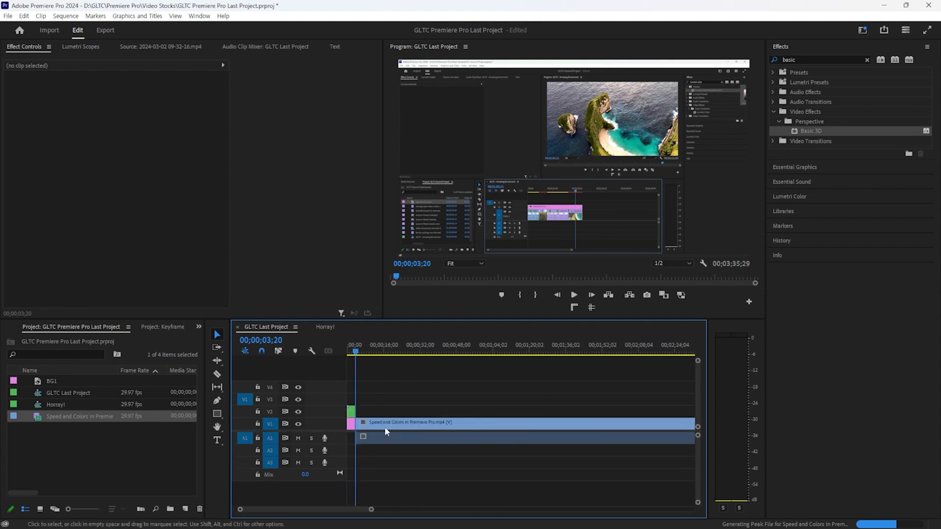
pyautogui.moveTo(571, 349); pyautogui.dragTo(656, 345)
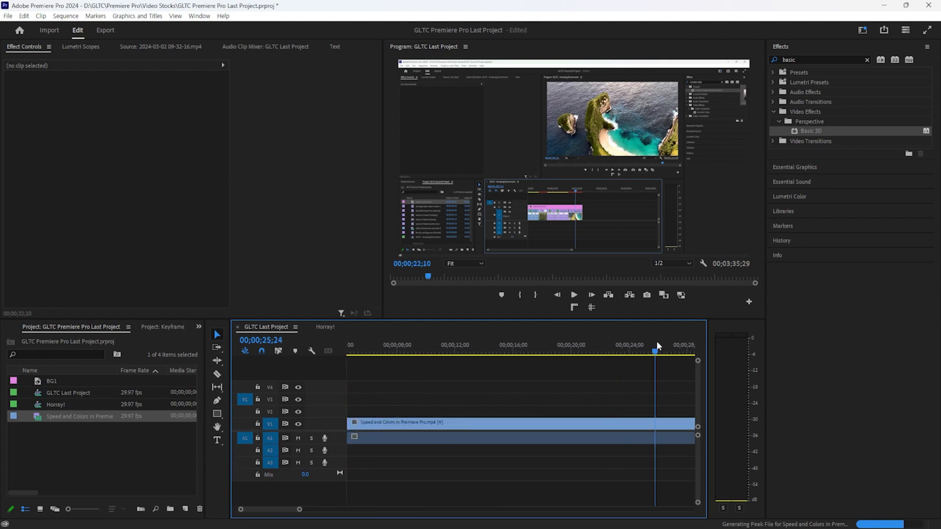
pyautogui.press('q')
pyautogui.moveTo(580, 350); pyautogui.dragTo(687, 350)
pyautogui.press('q')
pyautogui.moveTo(540, 346); pyautogui.dragTo(716, 349)
pyautogui.press('q')
pyautogui.press('q')
pyautogui.moveTo(578, 338); pyautogui.dragTo(694, 338)
pyautogui.press('q')
pyautogui.moveTo(633, 343); pyautogui.dragTo(781, 345)
pyautogui.press('q')
pyautogui.press('q')
pyautogui.press('q')
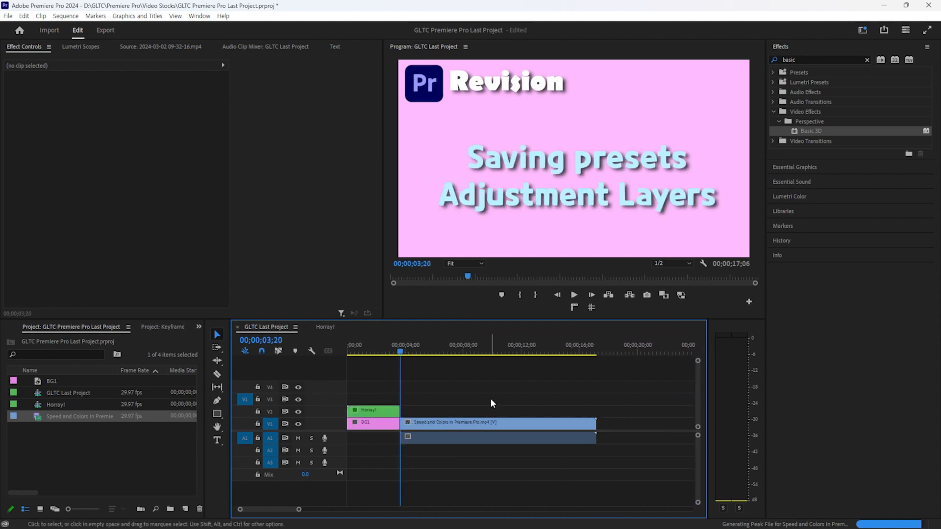
# Preview, keep the clip right after BG1, and trim its end so the sequence runs 00;00;59;26
pyautogui.press('space')
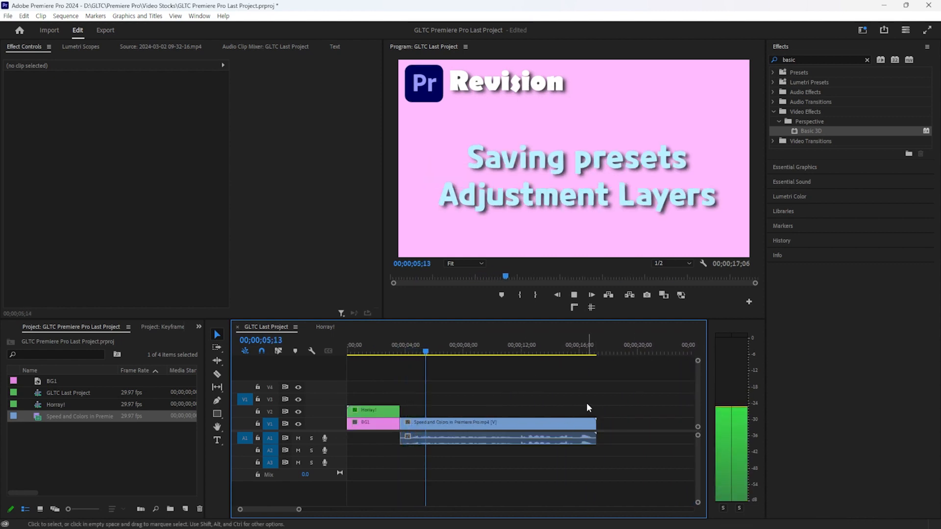
pyautogui.press('-')
pyautogui.press('-')
pyautogui.moveTo(358, 422); pyautogui.dragTo(335, 421)
pyautogui.moveTo(507, 351); pyautogui.dragTo(357, 371)
pyautogui.press('w')
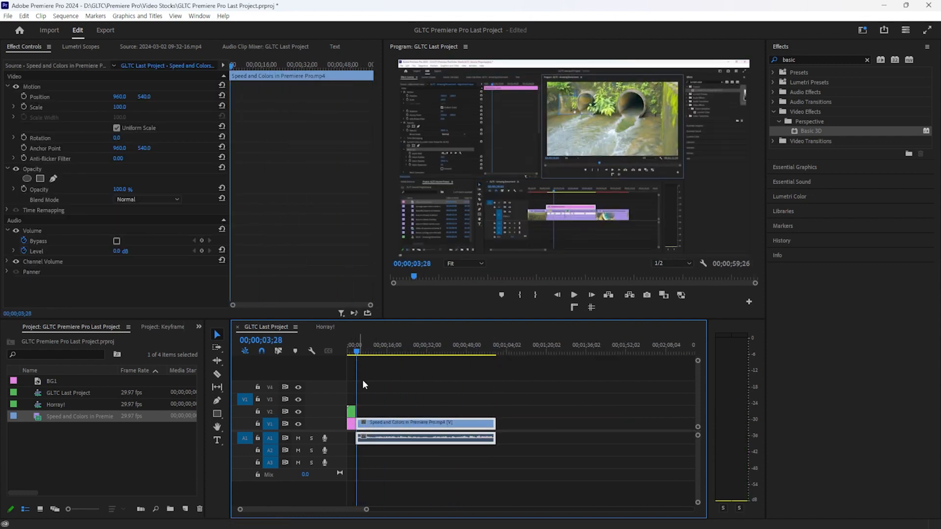
pyautogui.scroll(5, 360, 394)
pyautogui.scroll(3, 360, 397)
# Extend the Horray! title clip and split it at 00;00;03;20 with Ctrl+K
pyautogui.scroll(4, 409, 426)
pyautogui.scroll(3, 405, 447)
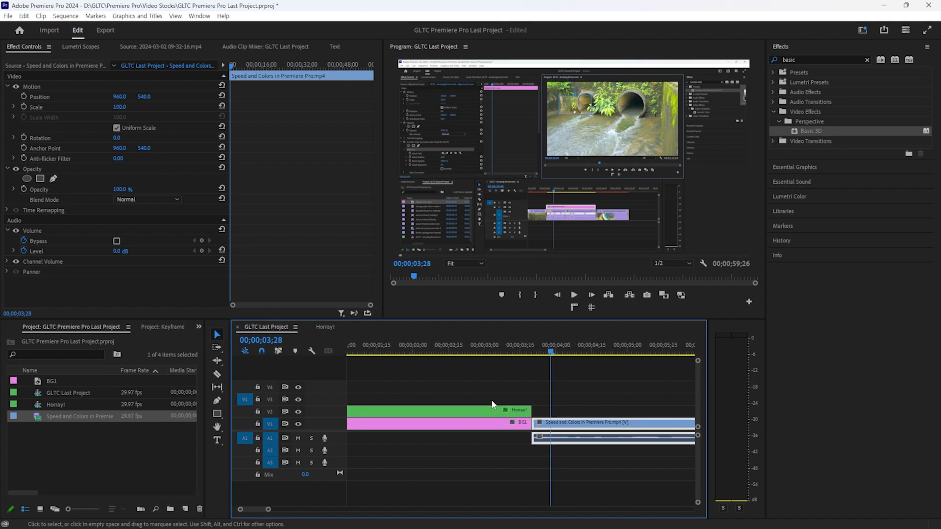
pyautogui.moveTo(524, 410); pyautogui.dragTo(696, 413)
pyautogui.click(496, 349)
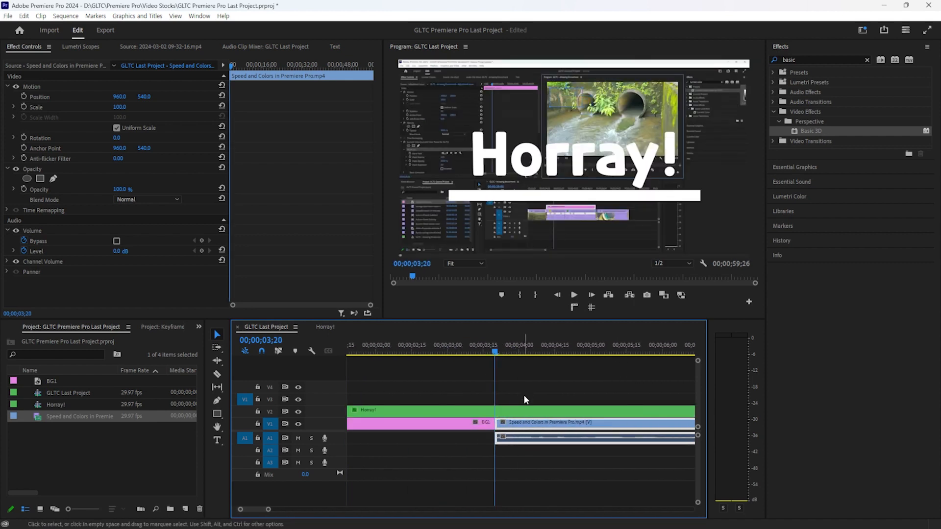
pyautogui.click(523, 411)
pyautogui.hotkey('ctrl', 'k')
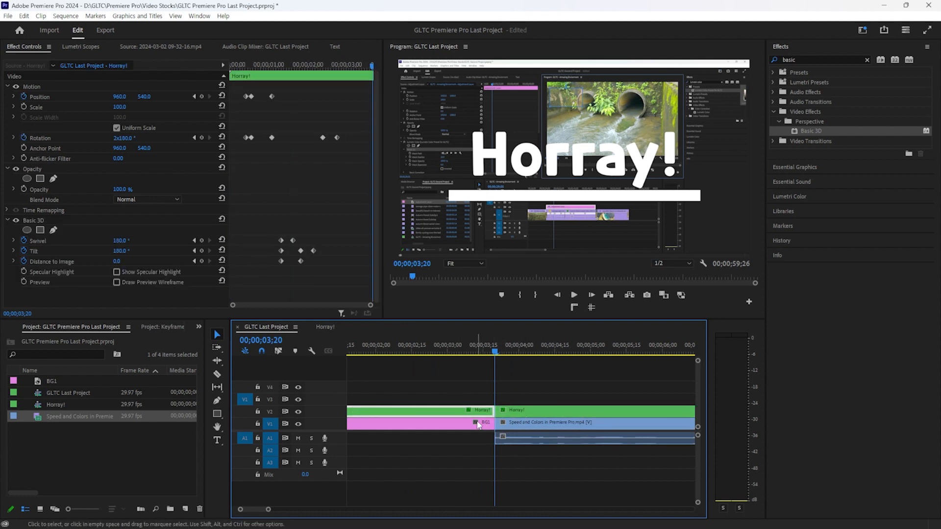
# Open the nested Horray! sequence, then close its timeline tab to return to GLTC Last Project
pyautogui.doubleClick(522, 413)
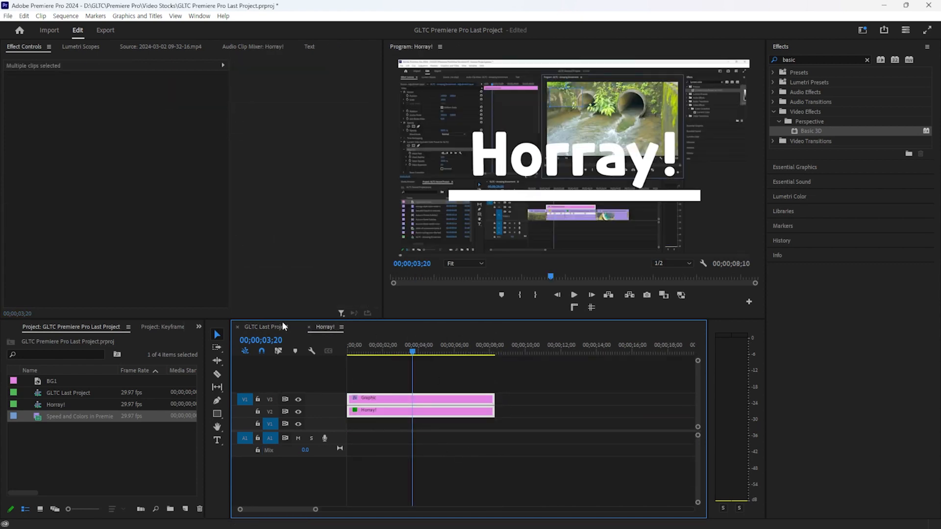
pyautogui.click(283, 326)
pyautogui.press('-')
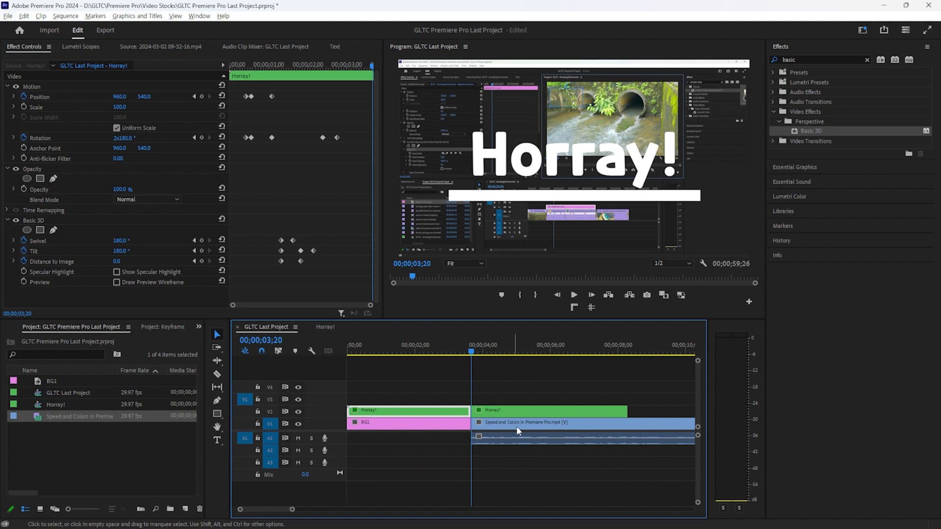
pyautogui.doubleClick(567, 413)
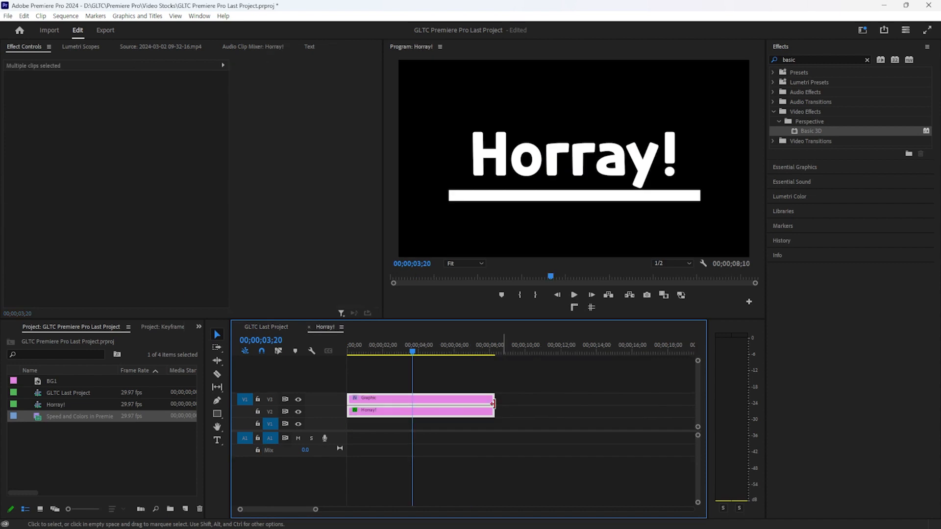
pyautogui.click(309, 327)
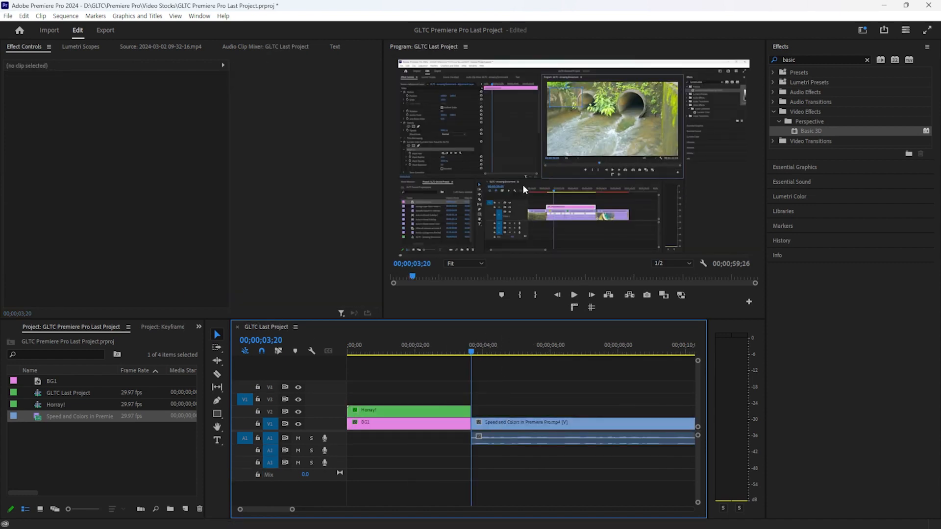
# Create a text title over the video reading 'Have U Enjoyed it?'
pyautogui.press('t')
pyautogui.click(520, 174)
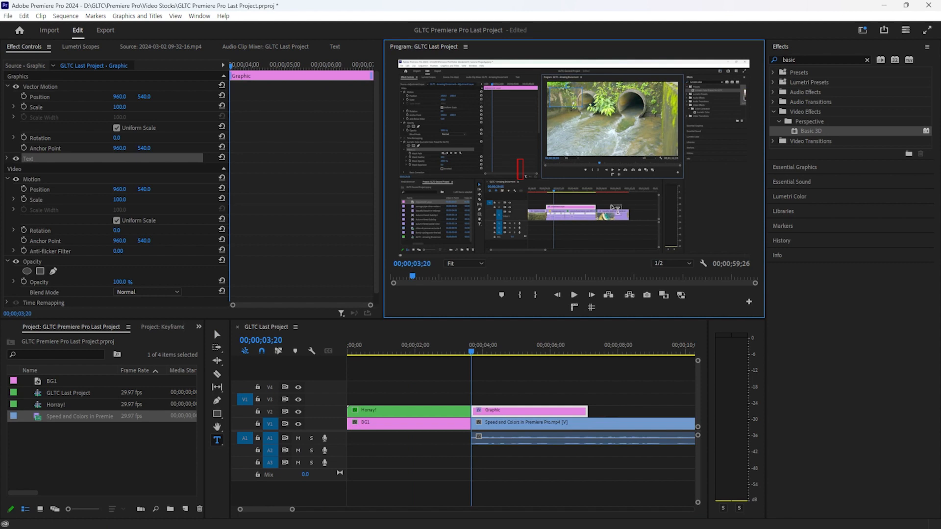
pyautogui.write('Have')
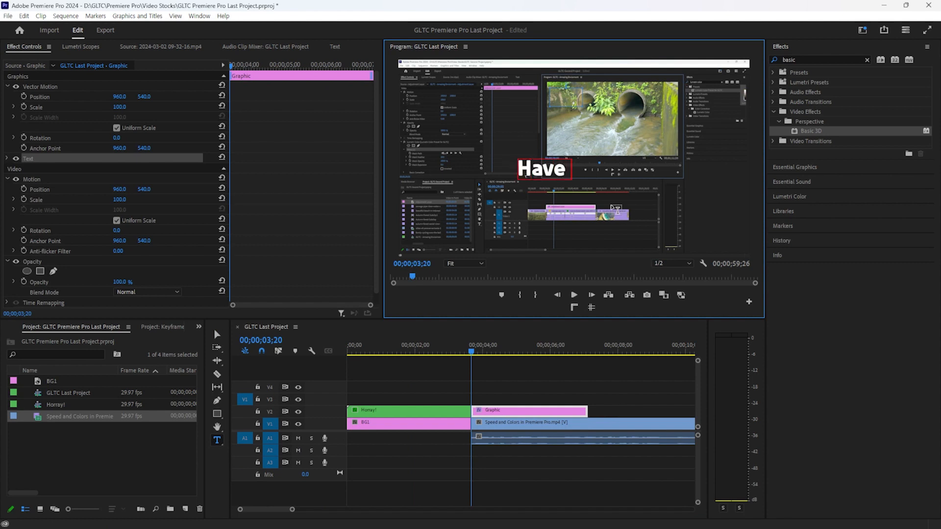
pyautogui.write(' U Enjp')
pyautogui.press('BackSpace')
pyautogui.write('ou')
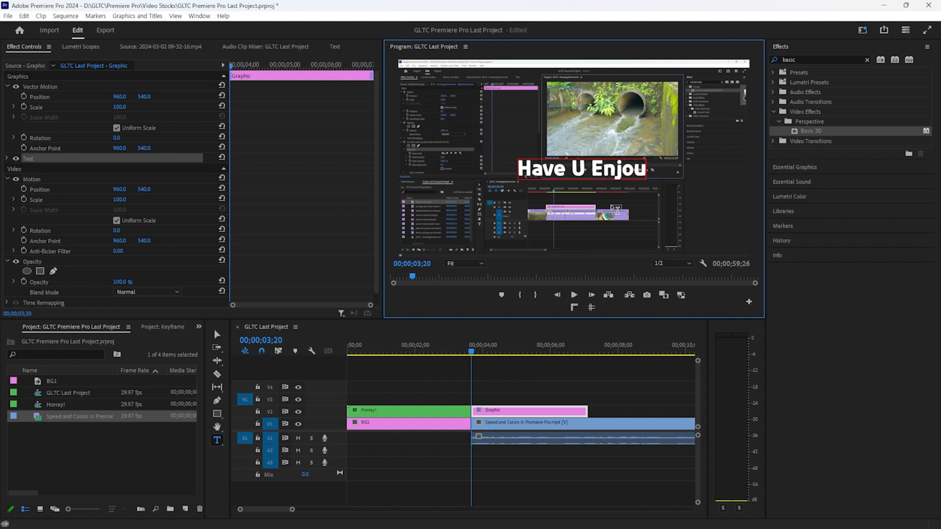
pyautogui.press('BackSpace')
pyautogui.write('yed it?')
# Scale the title to 214, shift it left, and resize it to fit the frame
pyautogui.hotkey('ctrl', 'a')
pyautogui.click(123, 107)
pyautogui.moveTo(123, 107); pyautogui.dragTo(179, 107)
pyautogui.moveTo(119, 97)
pyautogui.mouseDown()
pyautogui.moveTo(49, 96)
pyautogui.moveTo(134, 97)
pyautogui.moveTo(112, 96)
pyautogui.mouseUp()
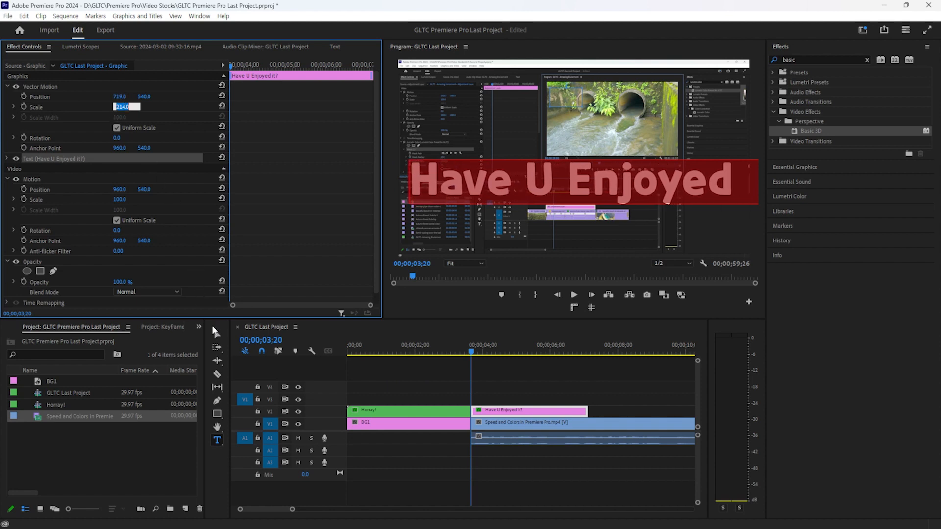
pyautogui.click(218, 338)
pyautogui.moveTo(410, 204); pyautogui.dragTo(507, 164)
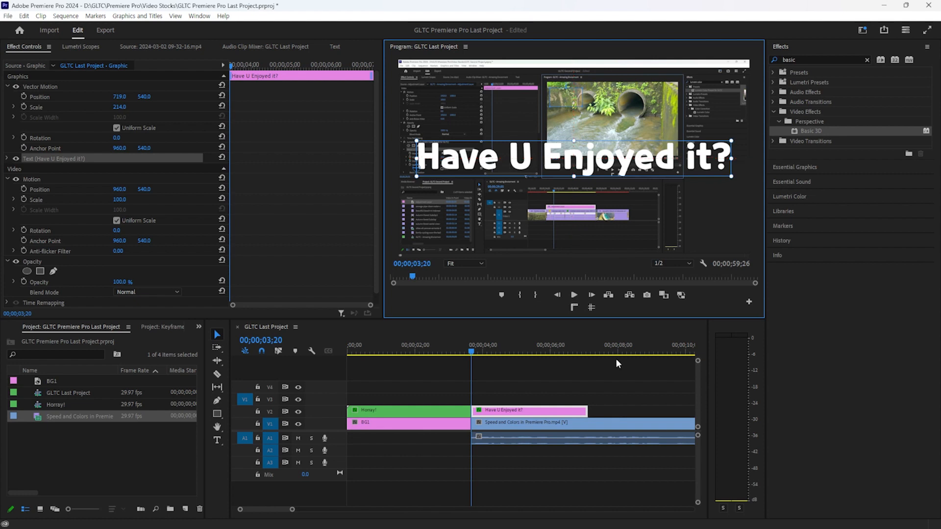
# Move the title and the Speed and Colors video up one track
pyautogui.click(625, 396)
pyautogui.press('t')
pyautogui.click(603, 160)
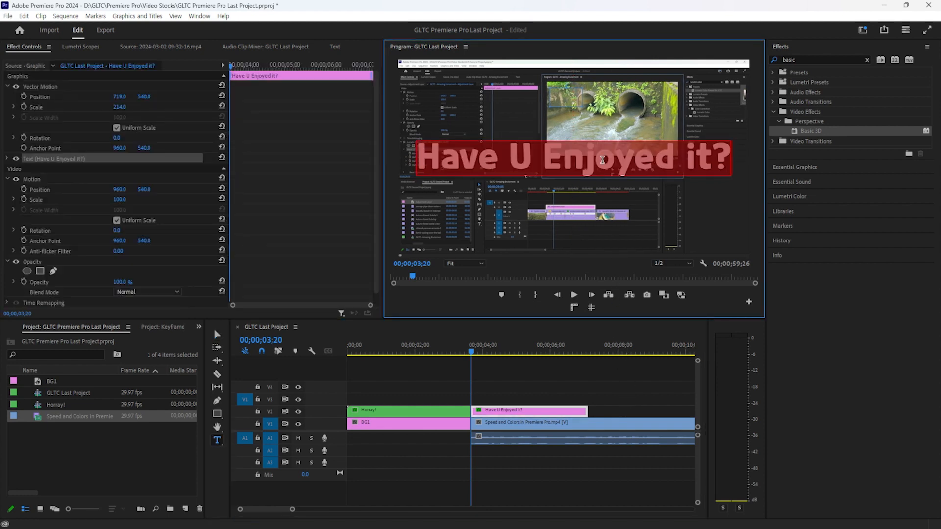
pyautogui.click(601, 395)
pyautogui.moveTo(572, 387); pyautogui.dragTo(373, 417)
# Search 'trac' in Effects and apply Track Matte Key to the Speed and Colors clip on V2
pyautogui.scroll(6, 380, 407)
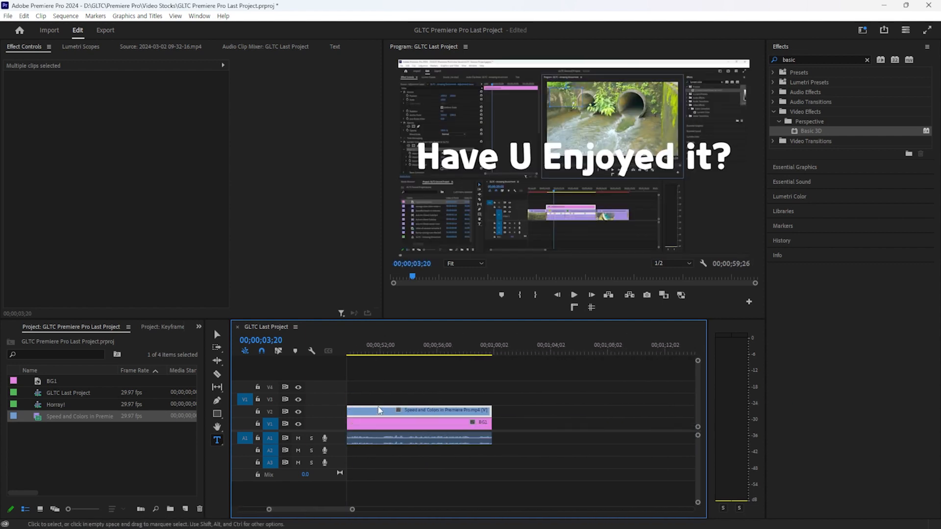
pyautogui.scroll(3, 384, 403)
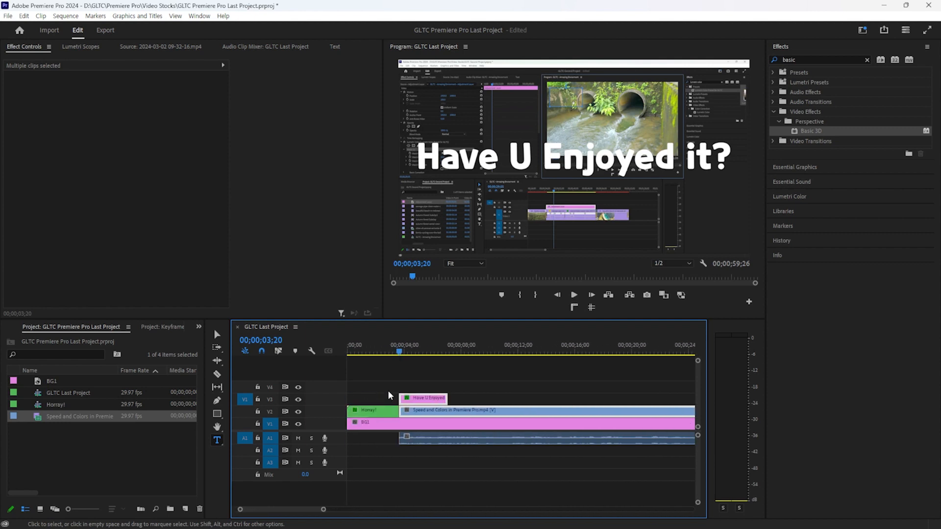
pyautogui.click(419, 400)
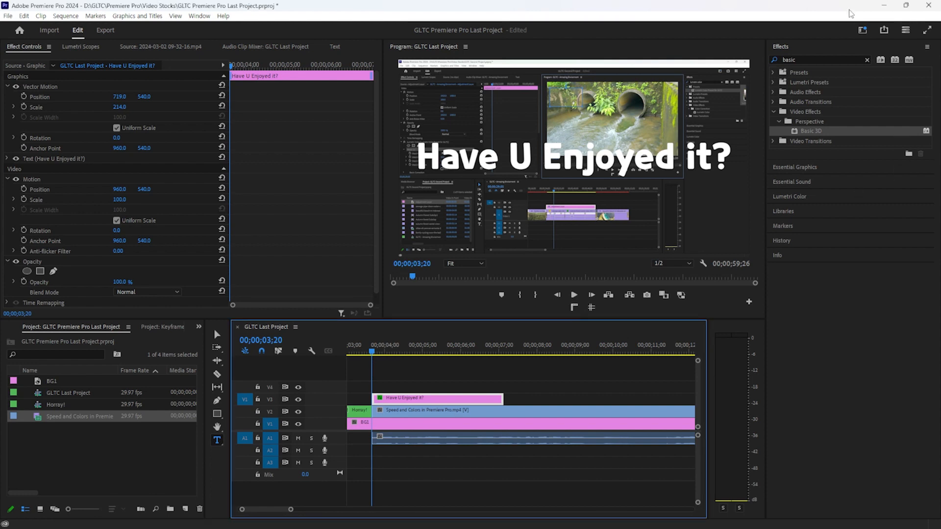
pyautogui.doubleClick(820, 59)
pyautogui.write('trac')
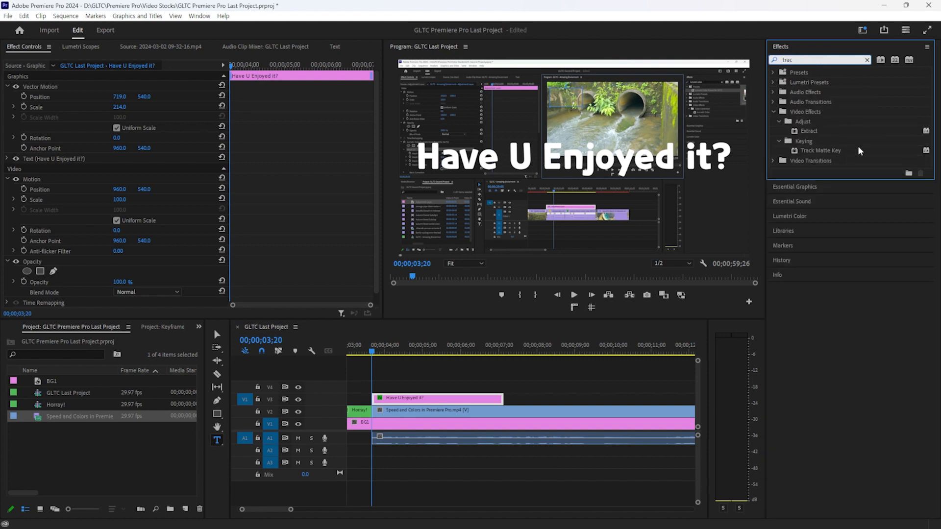
pyautogui.click(853, 151)
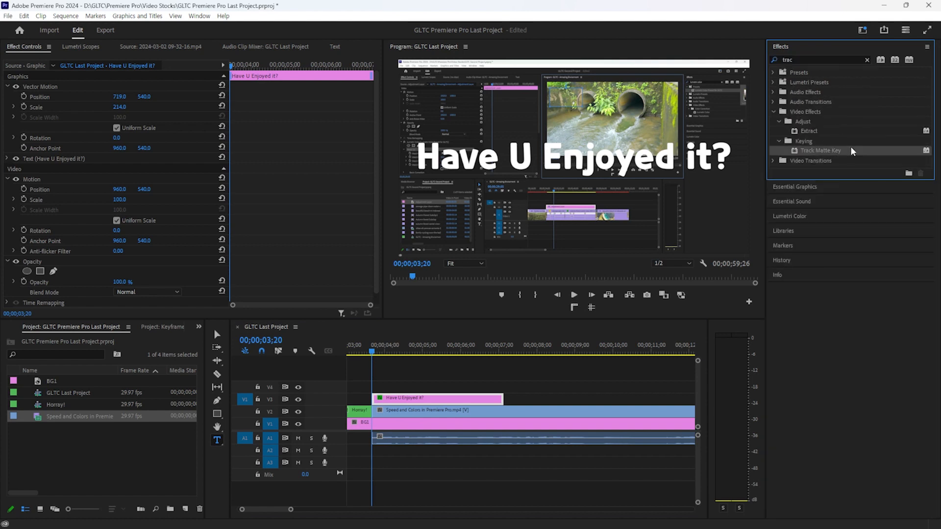
pyautogui.moveTo(853, 151); pyautogui.dragTo(464, 400)
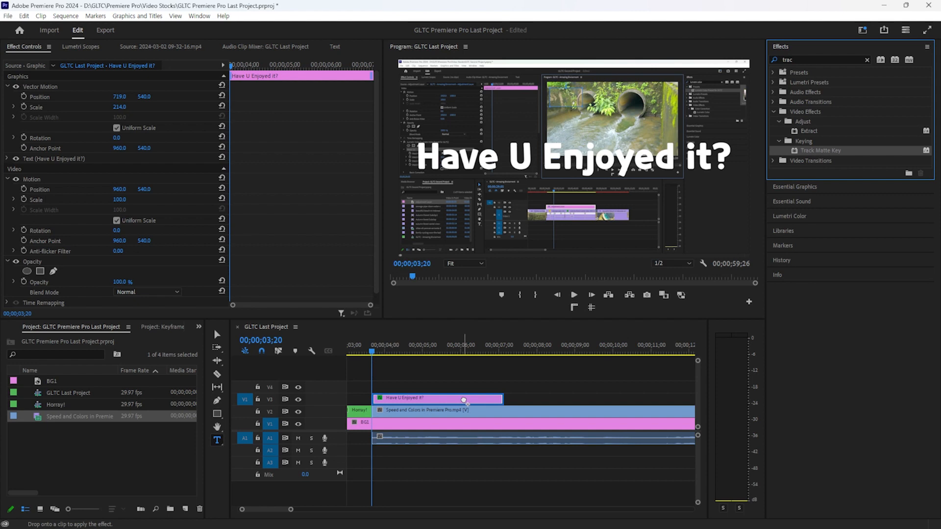
pyautogui.moveTo(463, 400); pyautogui.dragTo(463, 412)
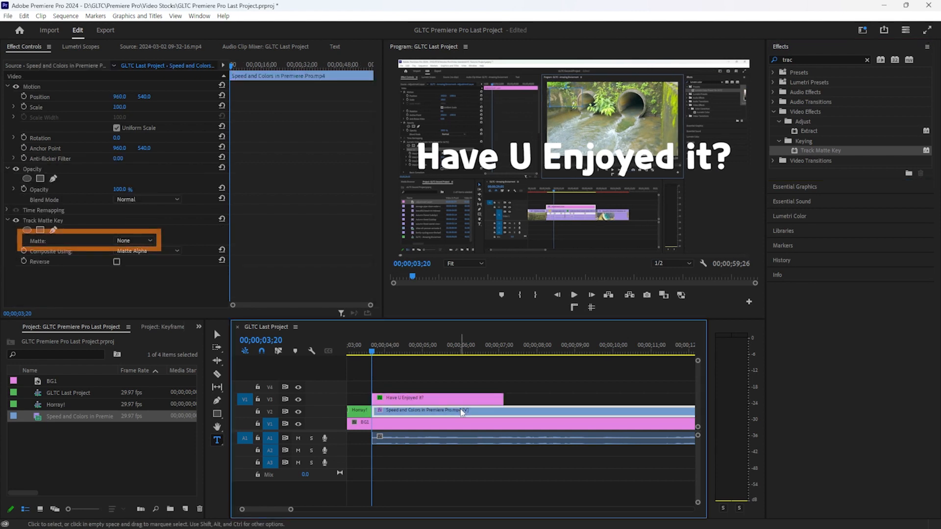
# Set the Track Matte Key's Matte to Video 3 and play to preview it
pyautogui.click(116, 241)
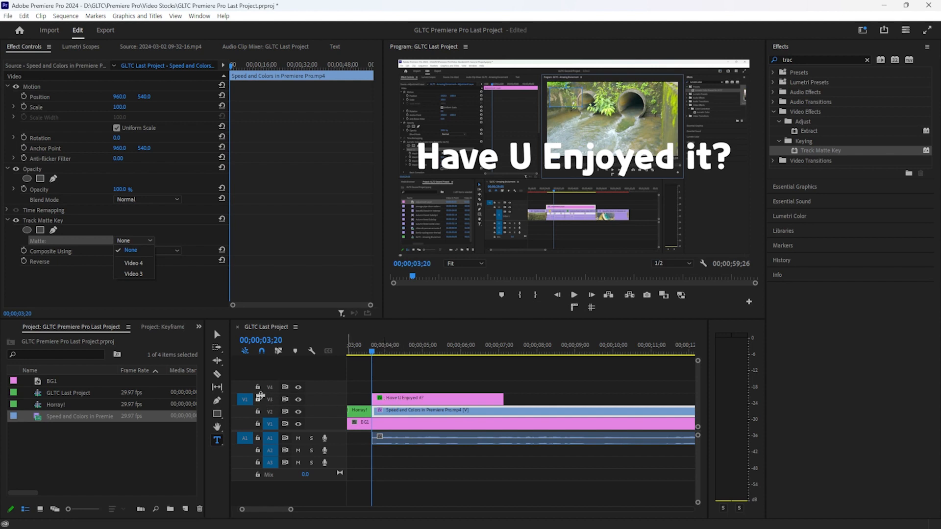
pyautogui.click(143, 276)
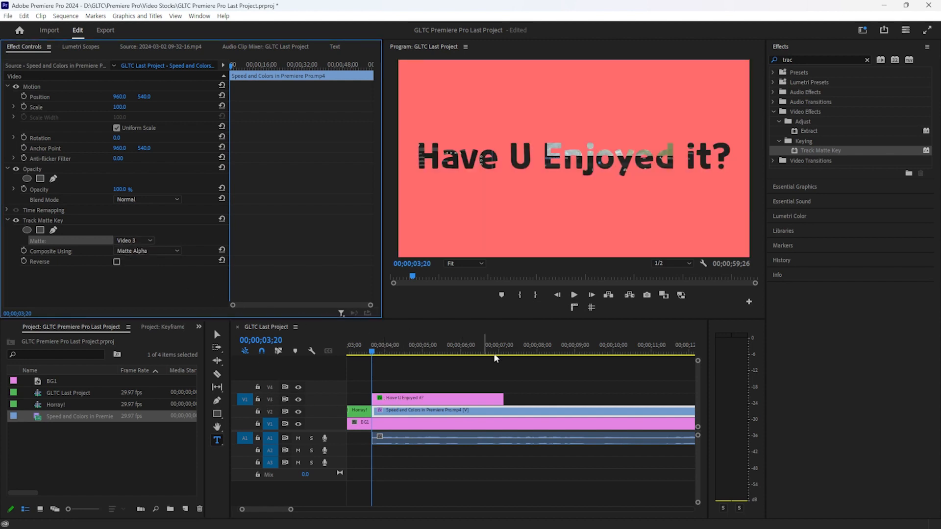
pyautogui.press('space')
pyautogui.press('space')
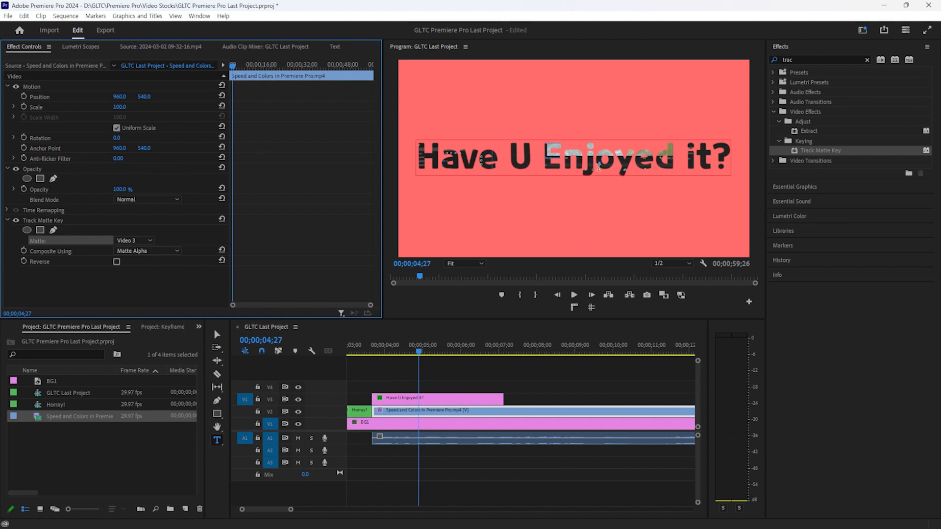
pyautogui.press('space')
pyautogui.press('space')
# Inspect the title's text styling in Essential Graphics and recheck the Track Matte Key settings
pyautogui.click(575, 159)
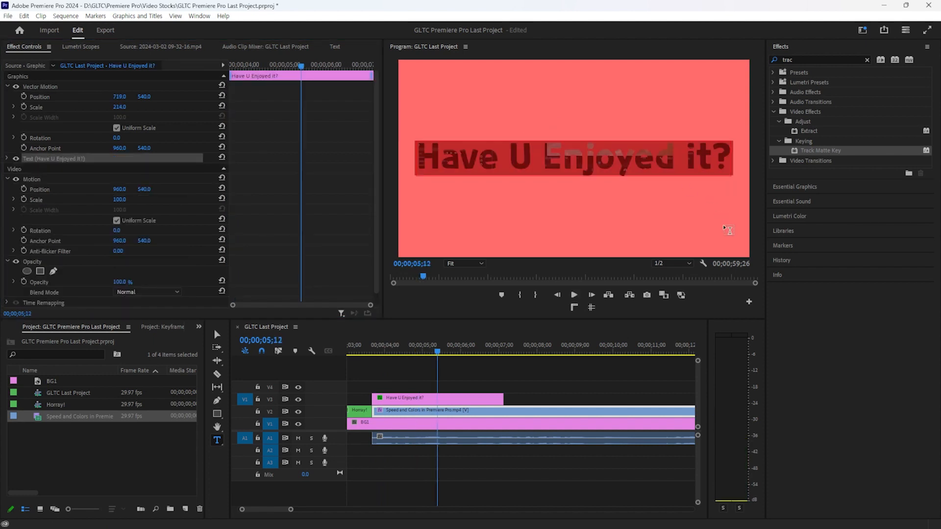
pyautogui.click(795, 188)
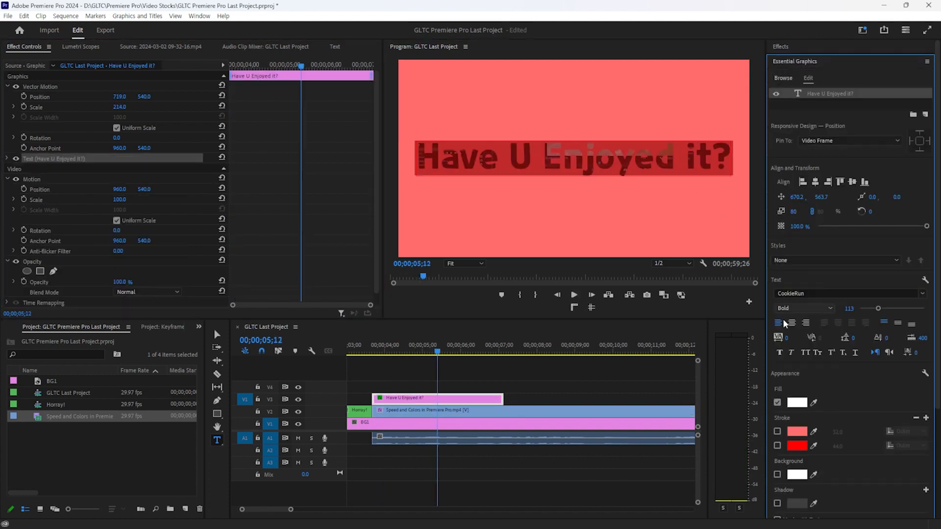
pyautogui.click(819, 309)
pyautogui.click(568, 417)
pyautogui.click(567, 416)
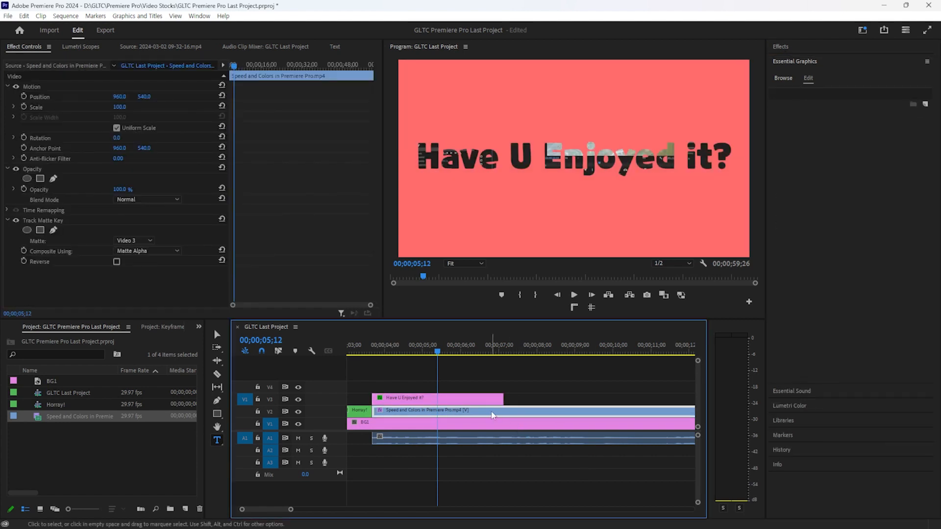
pyautogui.click(431, 398)
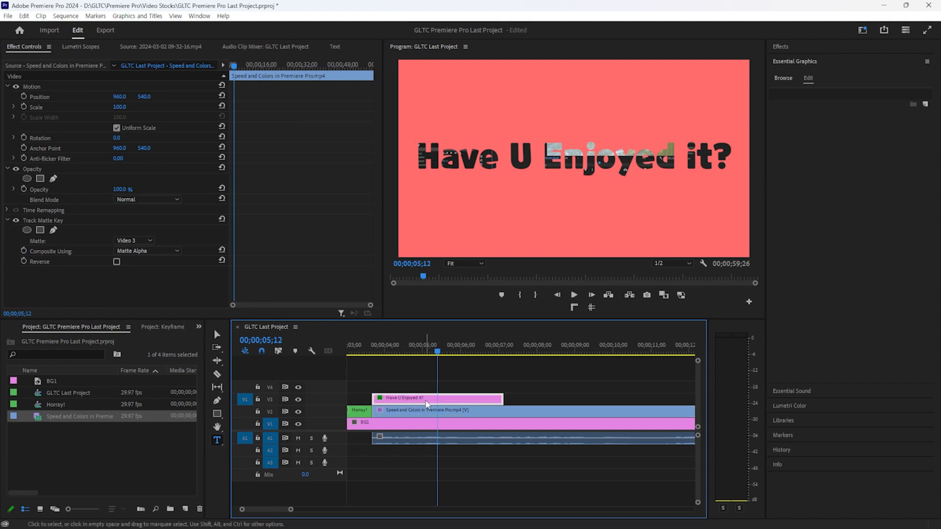
pyautogui.click(410, 411)
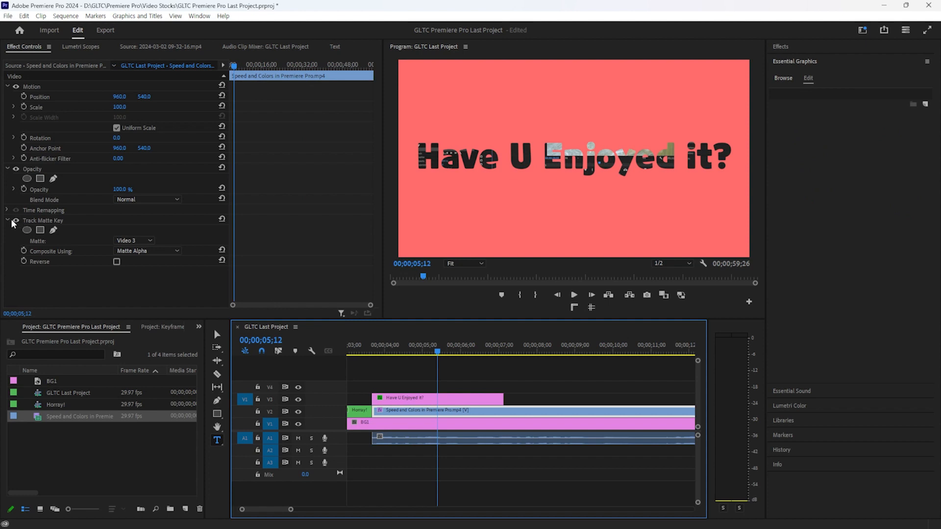
pyautogui.click(8, 221)
pyautogui.click(8, 221)
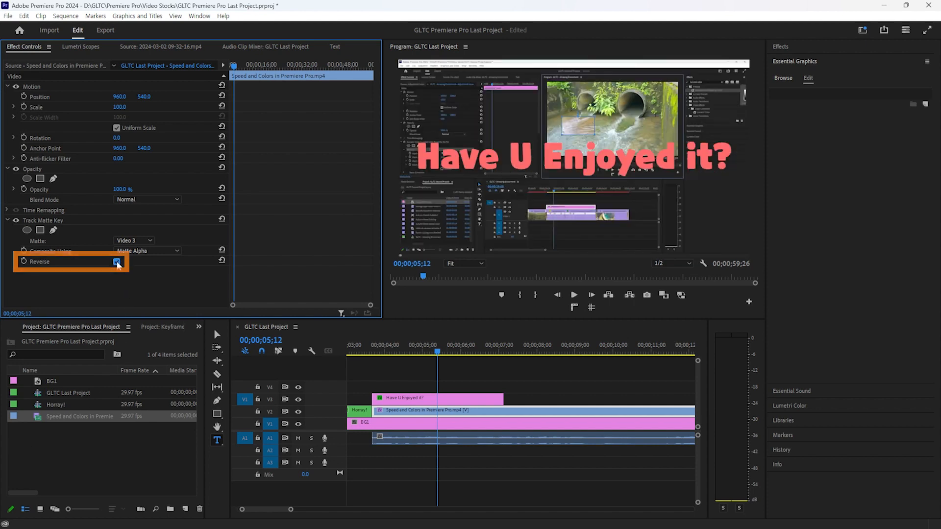
# Test Reverse and a Video 4 matte, then restore Matte to Video 3 with Reverse off
pyautogui.click(117, 263)
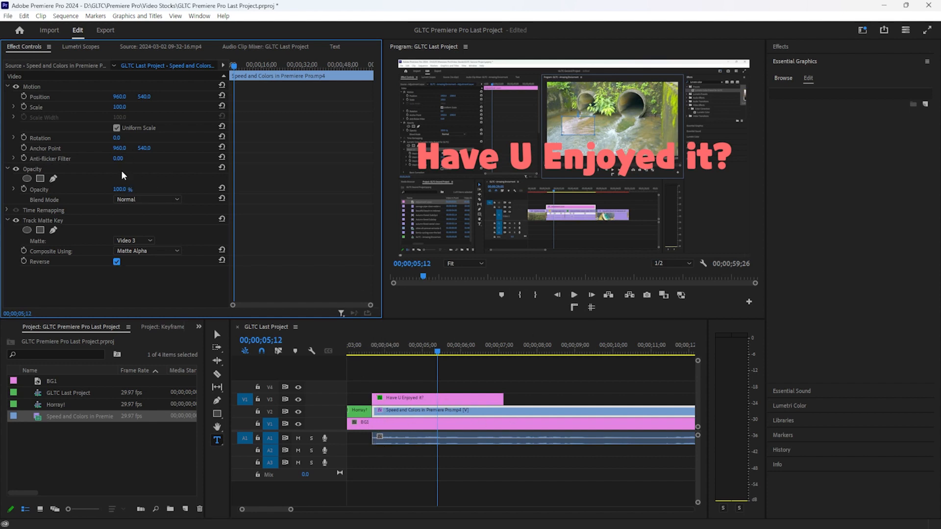
pyautogui.moveTo(119, 107); pyautogui.dragTo(69, 107)
pyautogui.hotkey('ctrl', 'z')
pyautogui.click(446, 399)
pyautogui.click(416, 414)
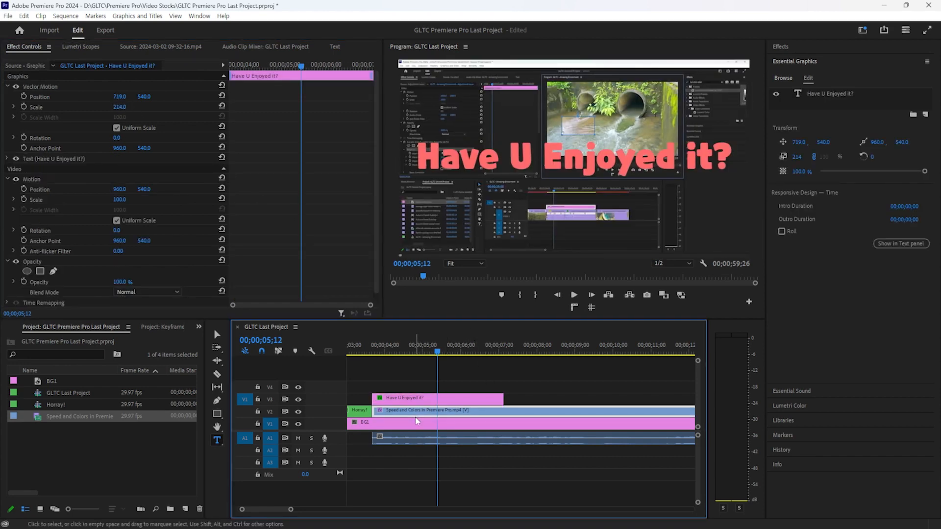
pyautogui.click(150, 241)
pyautogui.click(140, 265)
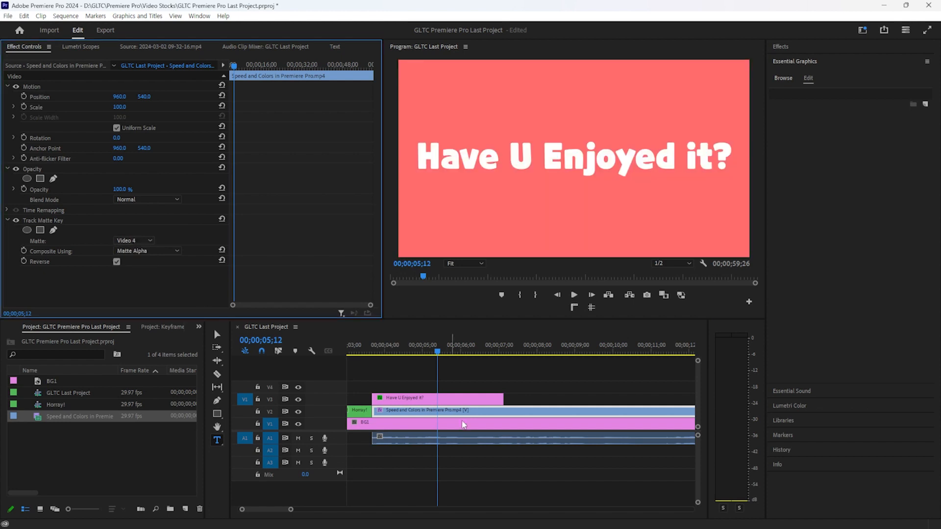
pyautogui.click(447, 404)
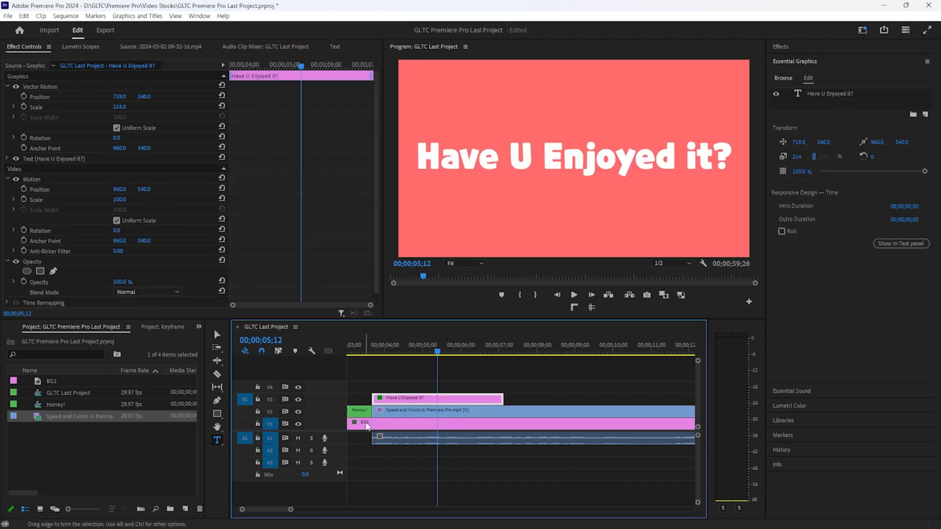
pyautogui.click(134, 241)
pyautogui.click(137, 273)
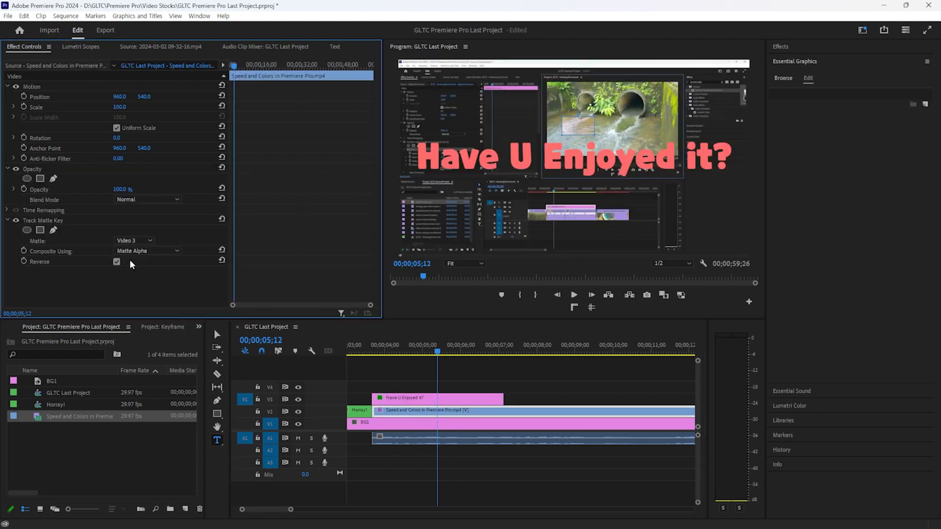
pyautogui.click(116, 261)
# Scale the title up hugely, trim its end to the playhead, and split BG1 there
pyautogui.click(438, 398)
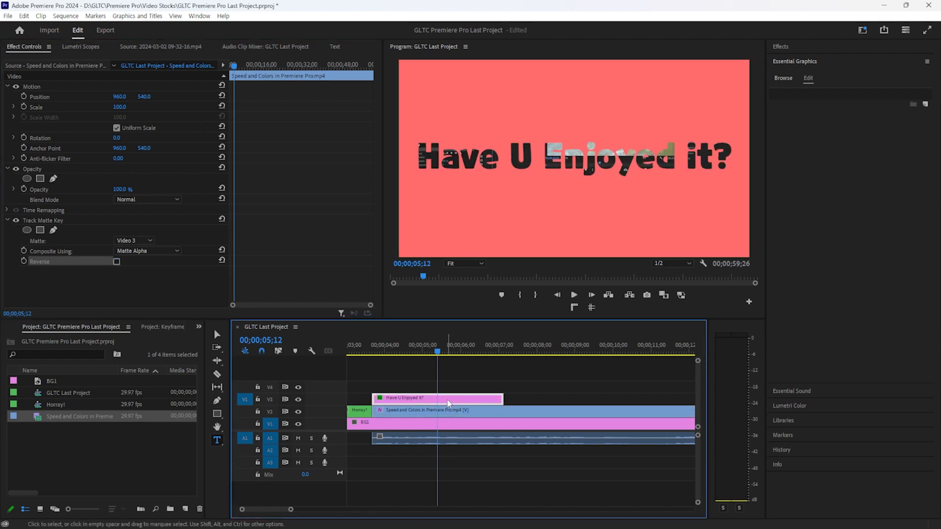
pyautogui.click(138, 119)
pyautogui.moveTo(120, 106); pyautogui.dragTo(939, 106)
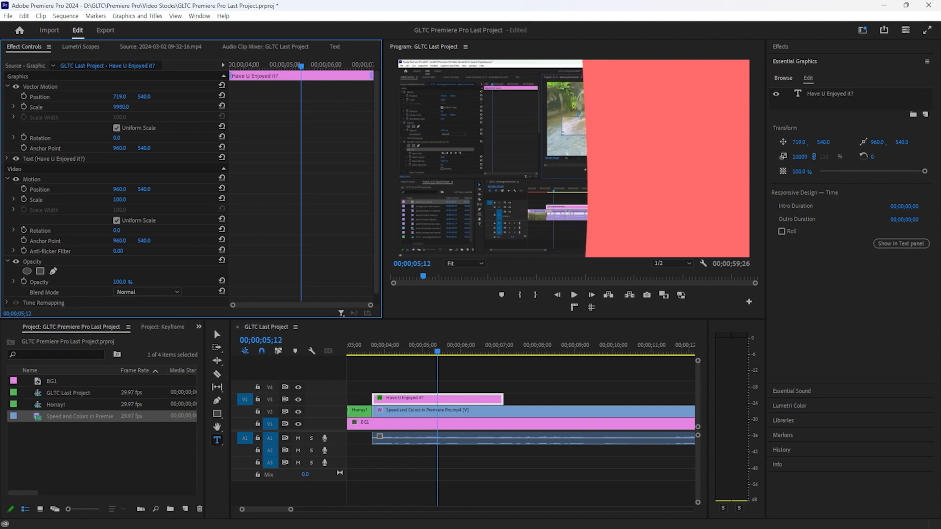
pyautogui.click(487, 377)
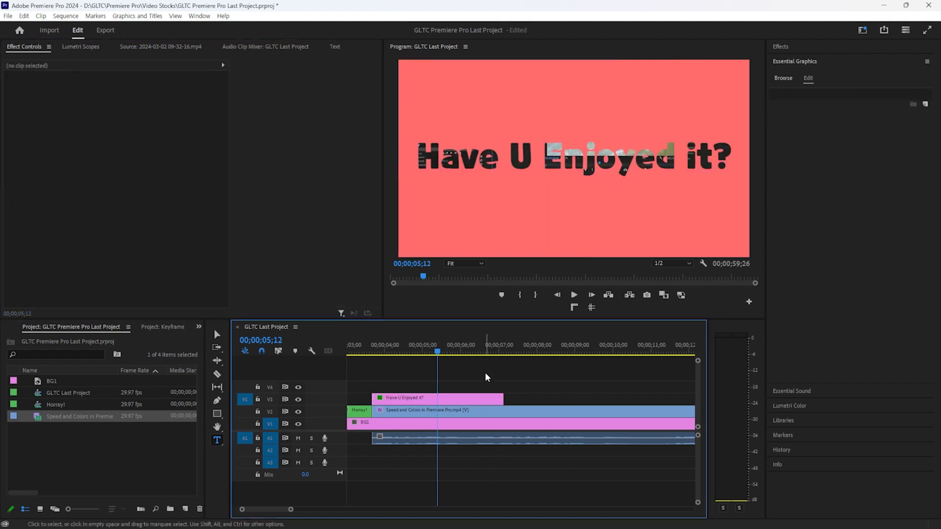
pyautogui.click(464, 398)
pyautogui.moveTo(503, 398); pyautogui.dragTo(415, 398)
pyautogui.click(427, 422)
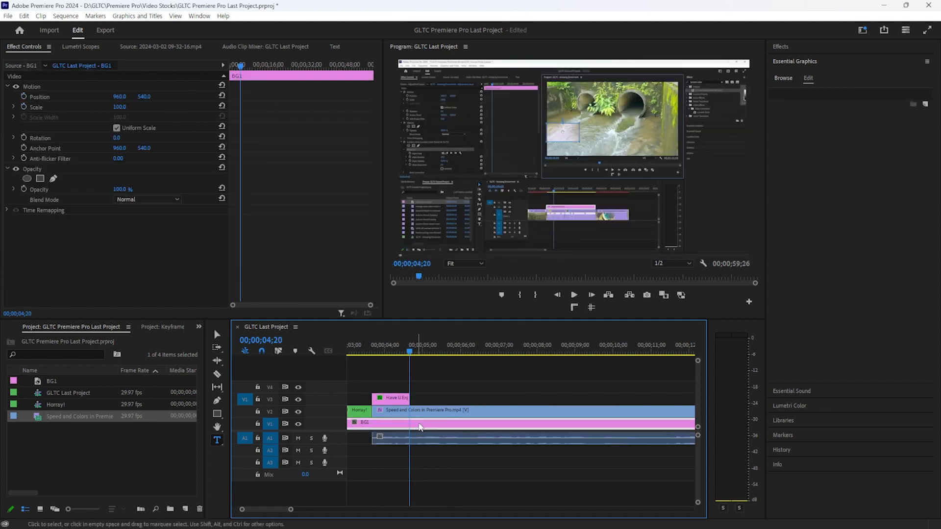
pyautogui.hotkey('ctrl', 'k')
# Delete BG1's tail after the split and shorten its end
pyautogui.click(431, 425)
pyautogui.press('Delete')
pyautogui.moveTo(405, 427); pyautogui.dragTo(433, 427)
pyautogui.click(170, 509)
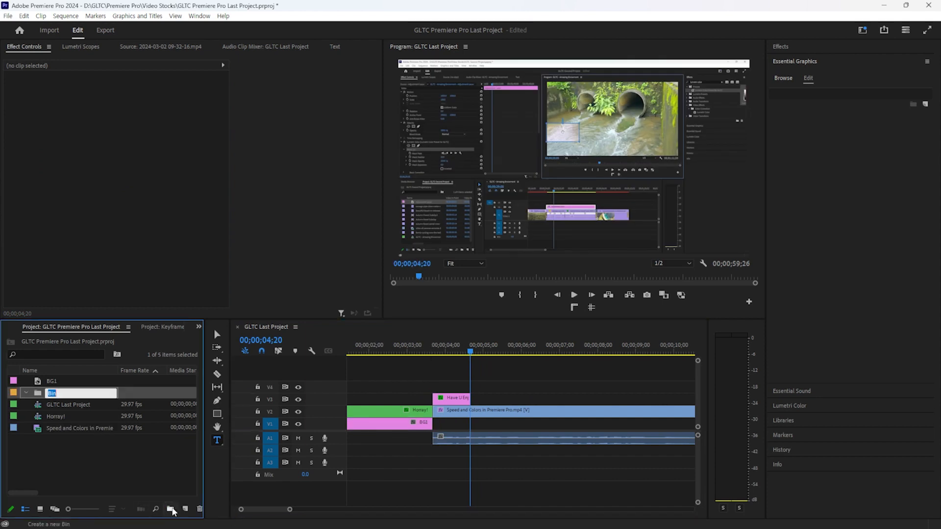
pyautogui.hotkey('ctrl', 'z')
# Create a Black Video clip, place it on V1 after BG1, and extend it to the video's end
pyautogui.click(185, 509)
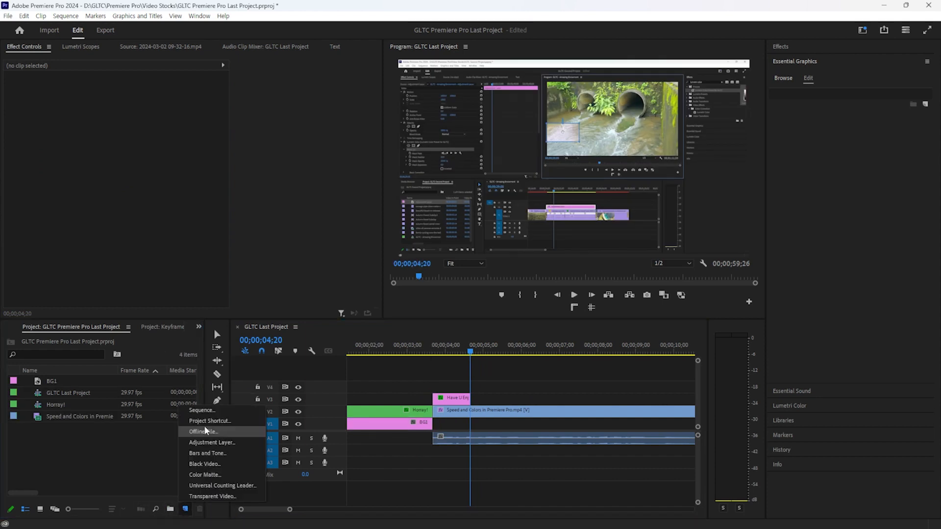
pyautogui.click(223, 464)
pyautogui.click(487, 302)
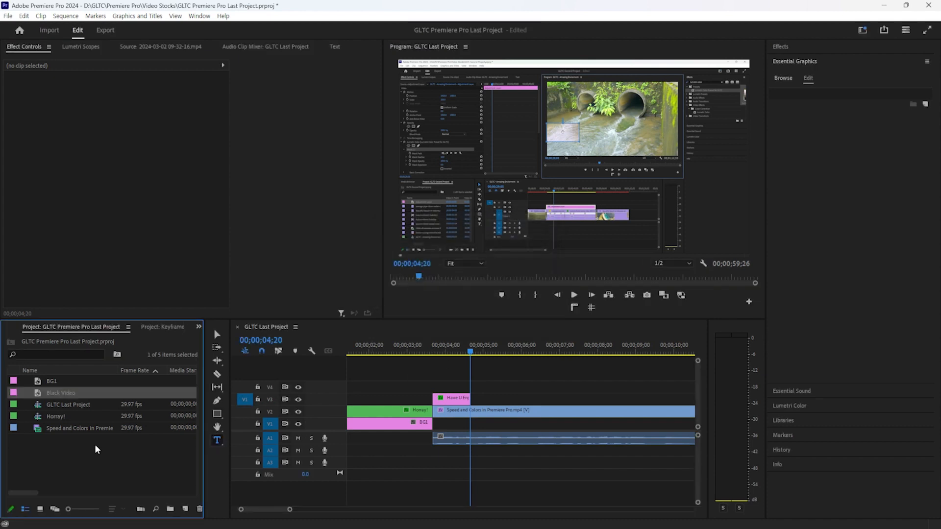
pyautogui.moveTo(103, 395); pyautogui.dragTo(437, 427)
pyautogui.moveTo(563, 424); pyautogui.dragTo(881, 412)
pyautogui.scroll(-4, 600, 461)
pyautogui.scroll(-5, 593, 431)
pyautogui.moveTo(483, 423); pyautogui.dragTo(433, 428)
pyautogui.scroll(6, 434, 428)
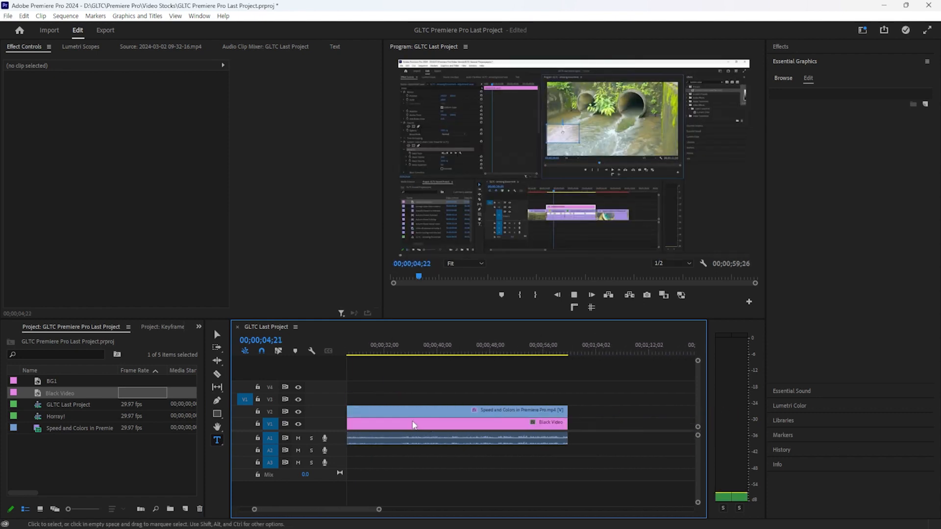
pyautogui.scroll(4, 483, 423)
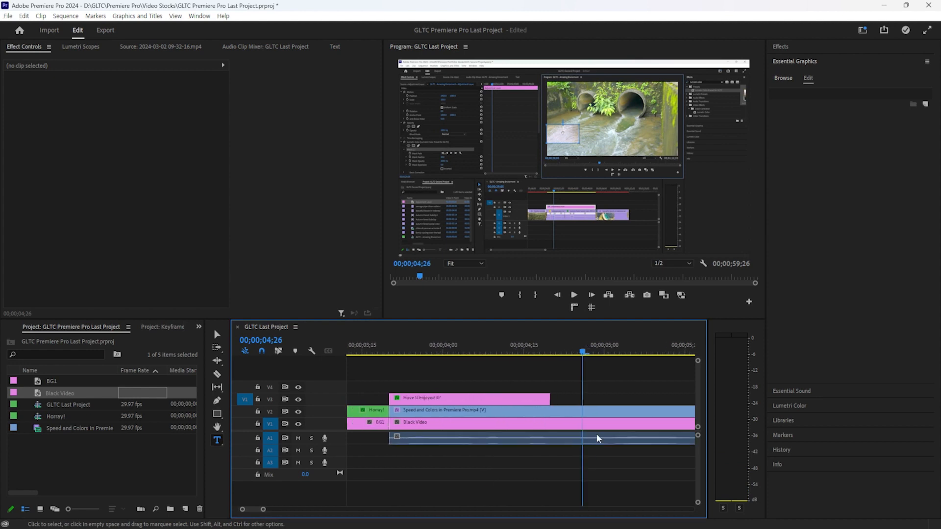
# Draw a circle with the Ellipse tool and place the Graphic clip right after the title
pyautogui.click(217, 414)
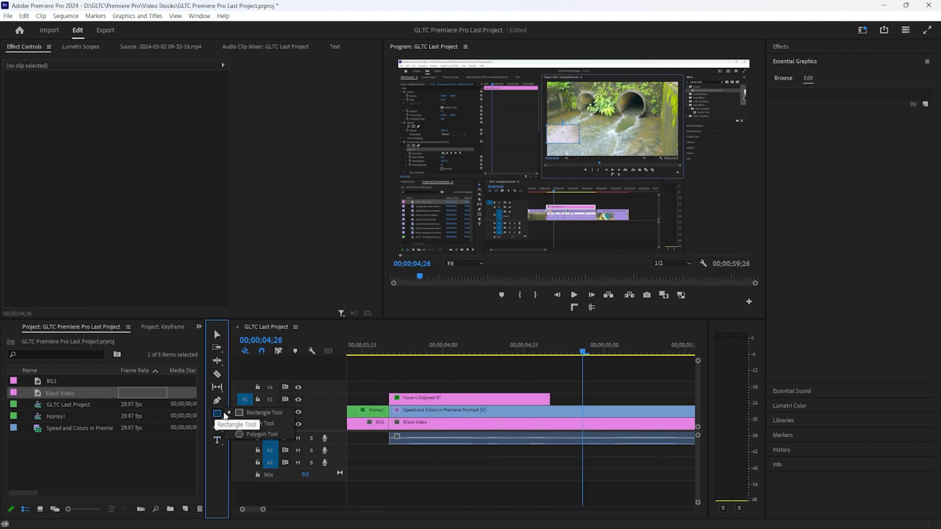
pyautogui.click(257, 425)
pyautogui.moveTo(500, 120); pyautogui.dragTo(593, 212)
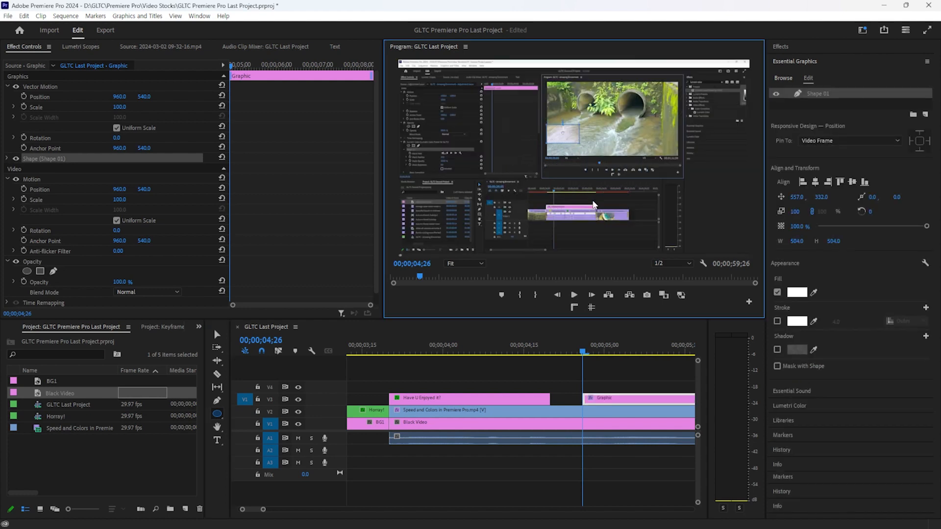
pyautogui.moveTo(604, 398); pyautogui.dragTo(572, 398)
pyautogui.click(214, 336)
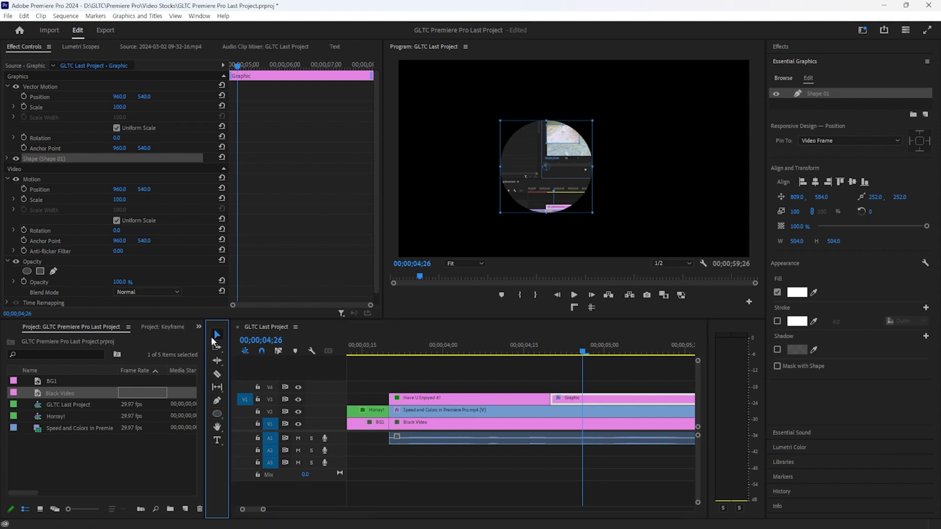
# Trim the title's end to the playhead, delete the V3 gap, and start Black Video there
pyautogui.moveTo(557, 349); pyautogui.dragTo(394, 359)
pyautogui.press('space')
pyautogui.click(537, 398)
pyautogui.moveTo(549, 398); pyautogui.dragTo(486, 398)
pyautogui.click(529, 401)
pyautogui.press('Delete')
pyautogui.click(423, 426)
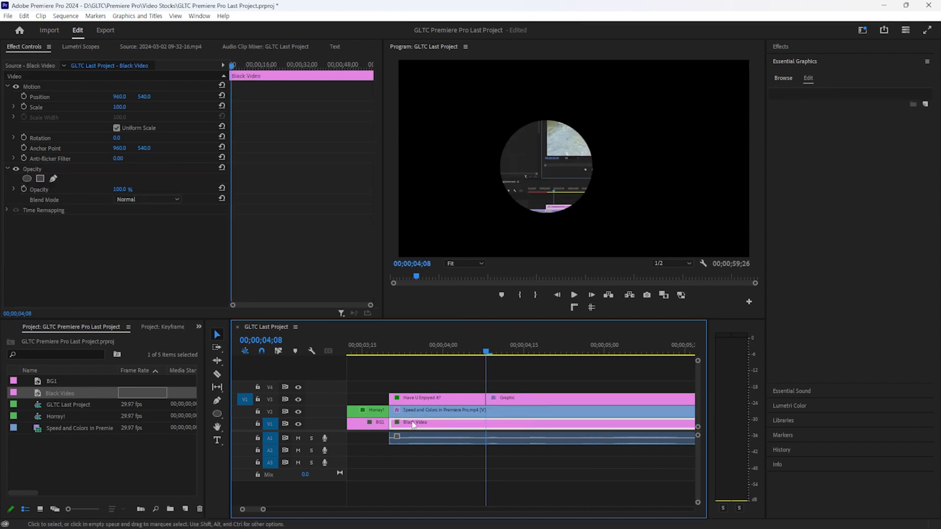
pyautogui.moveTo(392, 422); pyautogui.dragTo(474, 422)
# Extend BG1's end so it meets Black Video and play back the edit
pyautogui.click(428, 347)
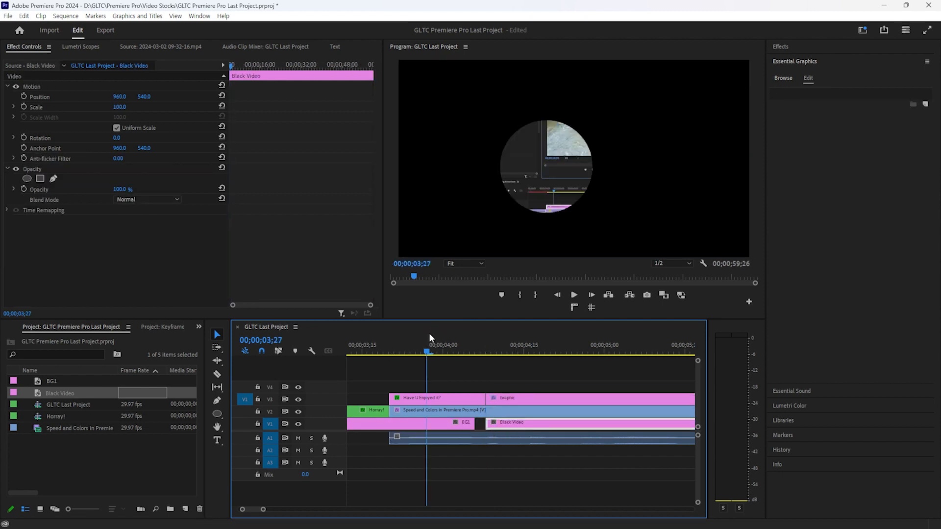
pyautogui.moveTo(473, 424); pyautogui.dragTo(486, 424)
pyautogui.press('space')
pyautogui.press('space')
# Add default cross dissolves at the title-to-Graphic and BG1-to-Black Video cuts
pyautogui.click(802, 44)
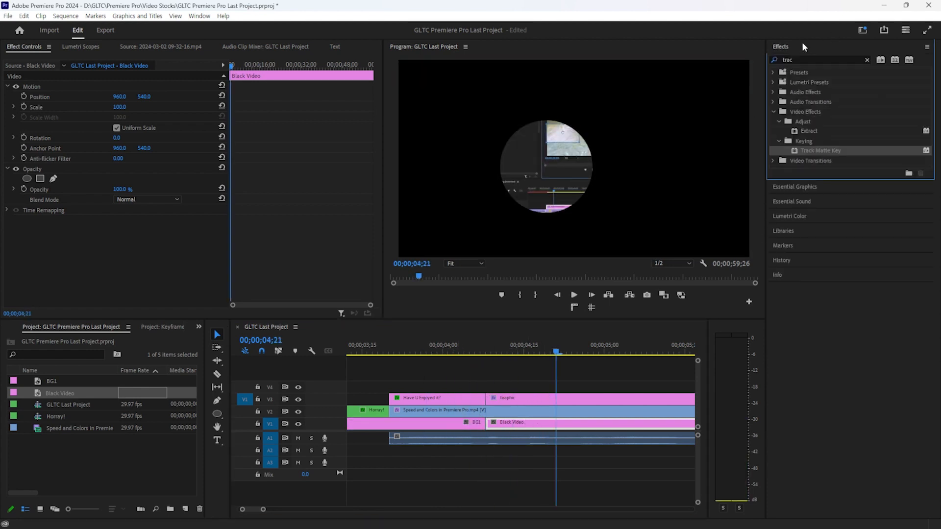
pyautogui.moveTo(514, 373); pyautogui.dragTo(471, 401)
pyautogui.hotkey('ctrl', 'd')
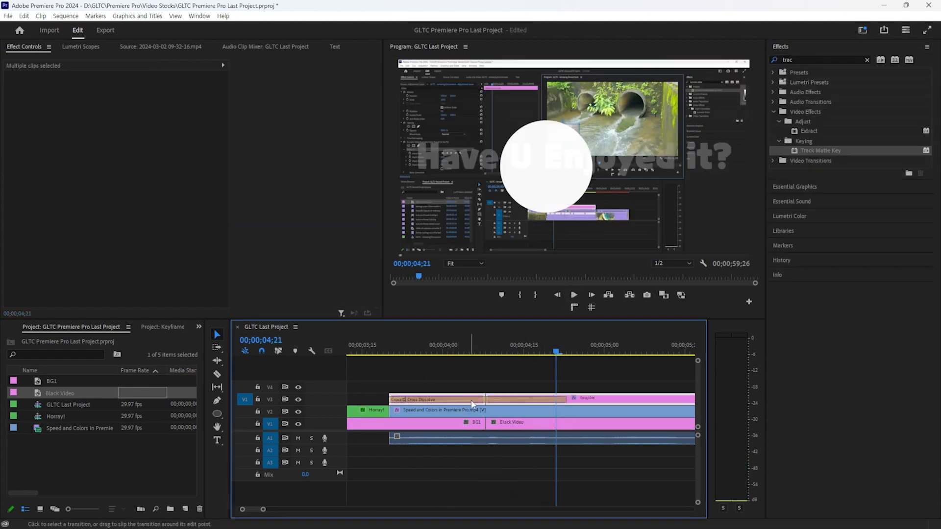
pyautogui.click(481, 425)
pyautogui.keyDown('shift'); pyautogui.click(489, 425); pyautogui.keyUp('shift')
pyautogui.hotkey('ctrl', 'd')
# Set both cross dissolves to 10 frames and preview them
pyautogui.doubleClick(483, 398)
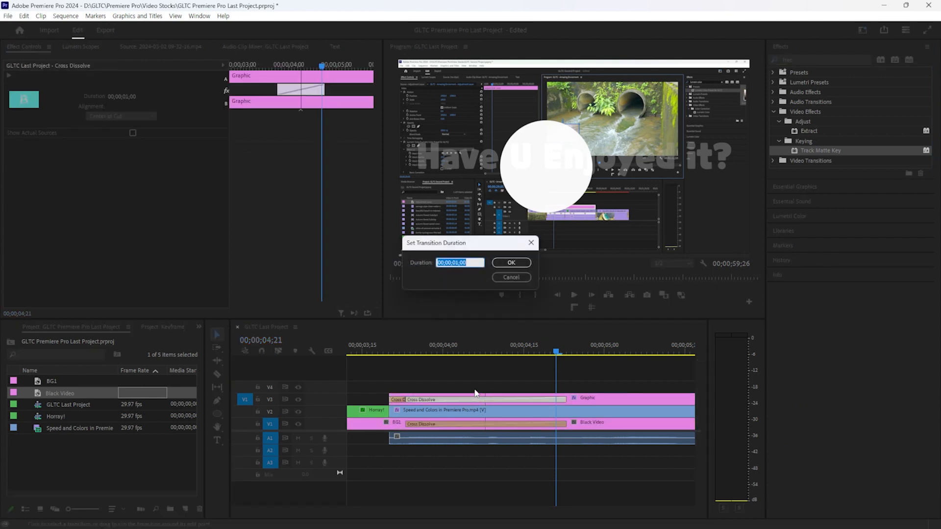
pyautogui.write('1')
pyautogui.write('0')
pyautogui.press('Return')
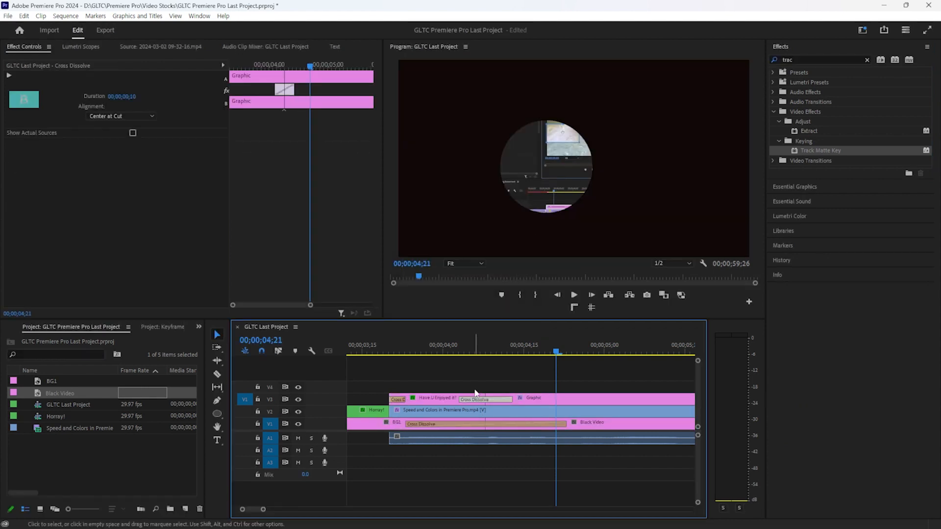
pyautogui.doubleClick(433, 426)
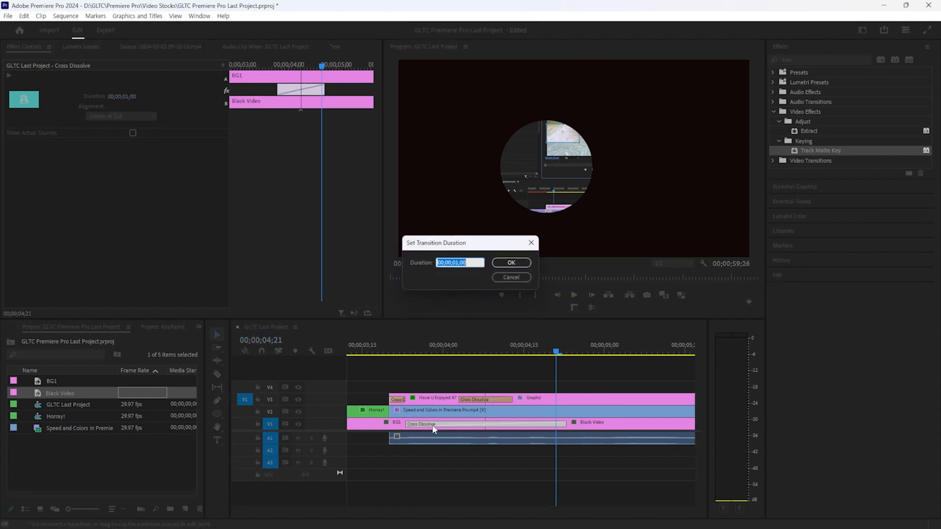
pyautogui.write('1')
pyautogui.write('0')
pyautogui.press('Return')
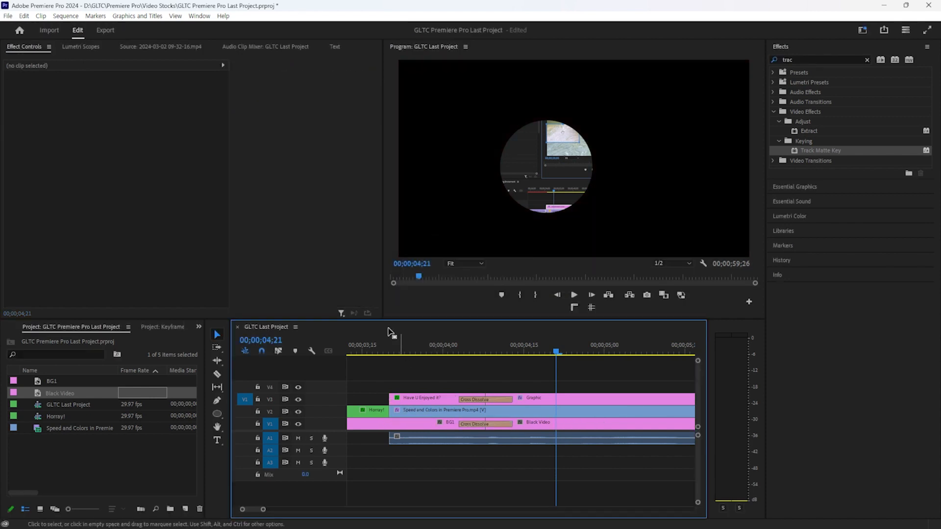
pyautogui.click(374, 343)
pyautogui.press('space')
pyautogui.press('space')
# Apply cross dissolves to the V2/V3 clips around the title's start and preview them
pyautogui.moveTo(443, 352); pyautogui.dragTo(408, 415)
pyautogui.hotkey('ctrl', 'd')
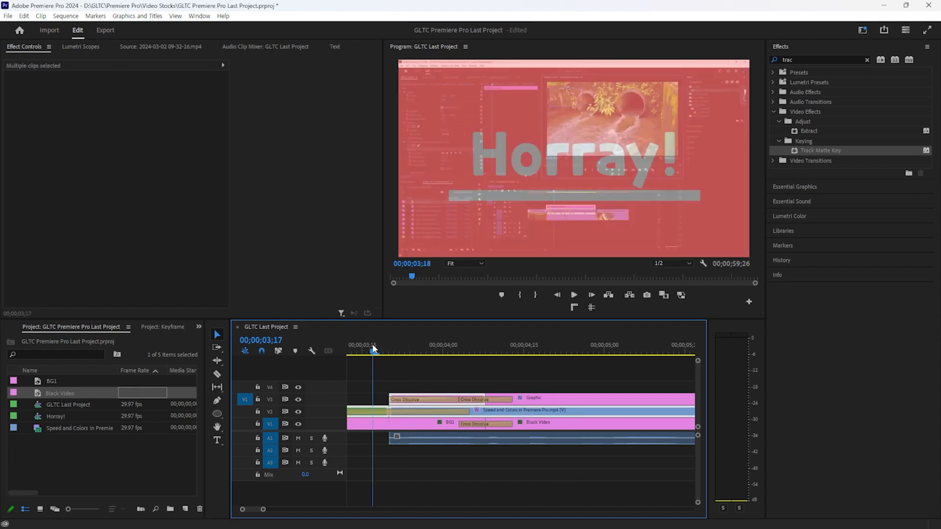
pyautogui.press('space')
pyautogui.press('space')
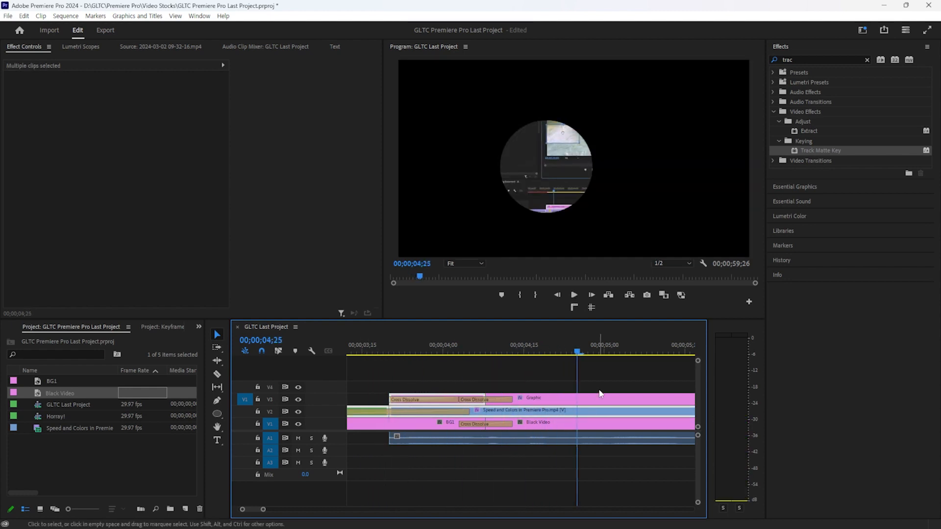
# Delete the title-to-Graphic cross dissolve and replay the straight cut around 04;00
pyautogui.click(528, 399)
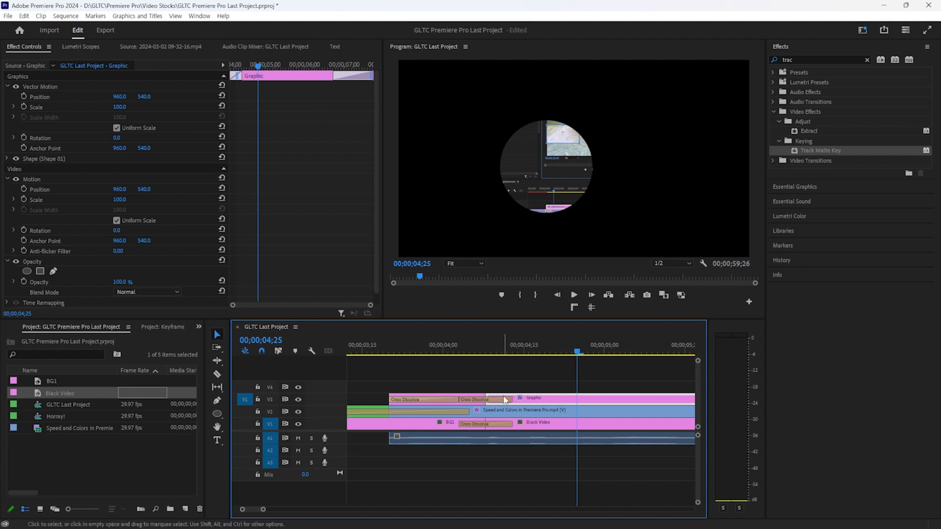
pyautogui.click(504, 396)
pyautogui.press('Delete')
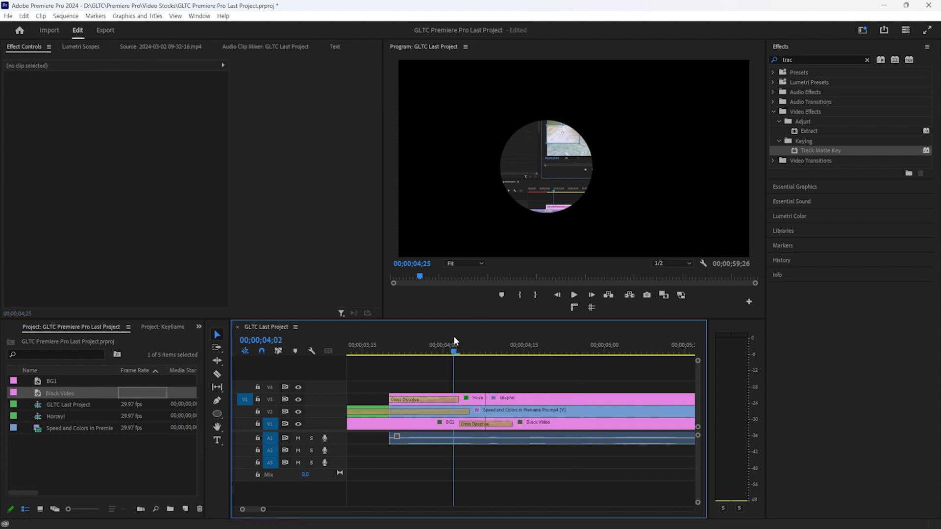
pyautogui.click(450, 339)
pyautogui.press('space')
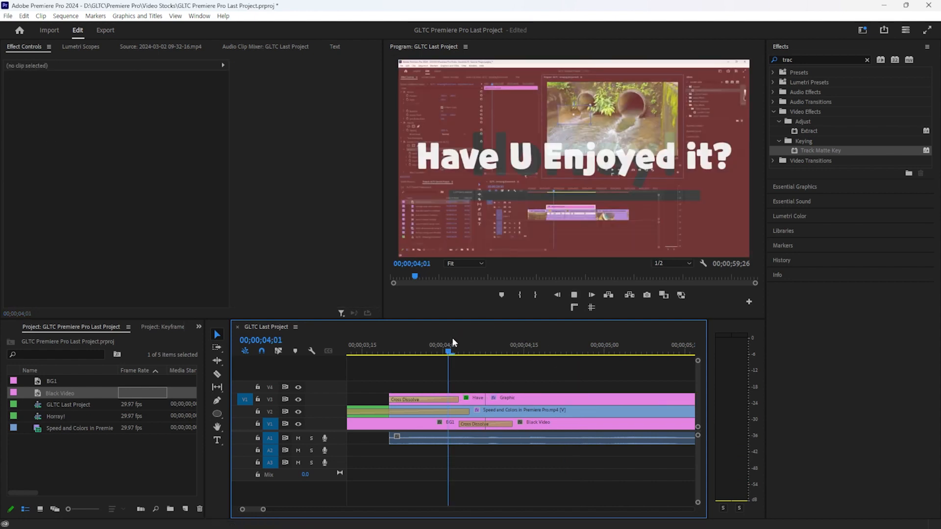
pyautogui.press('space')
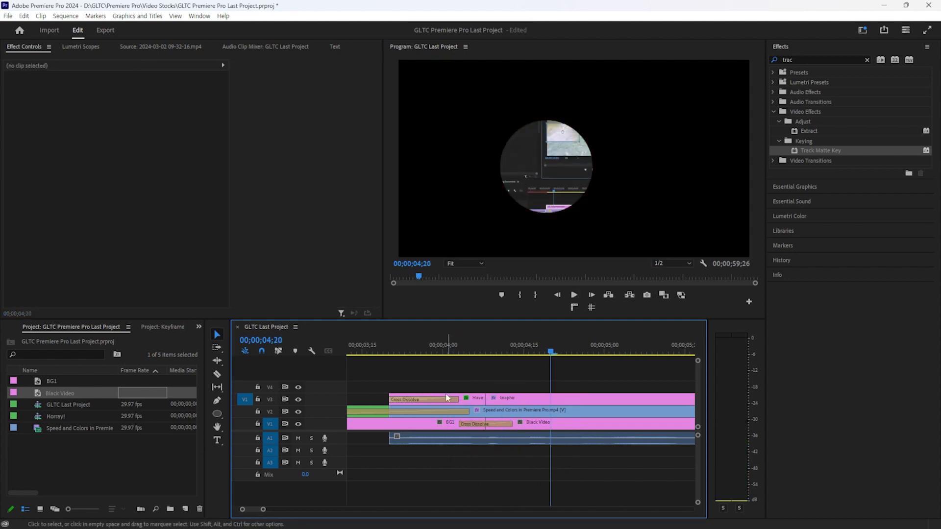
pyautogui.click(431, 339)
pyautogui.press('space')
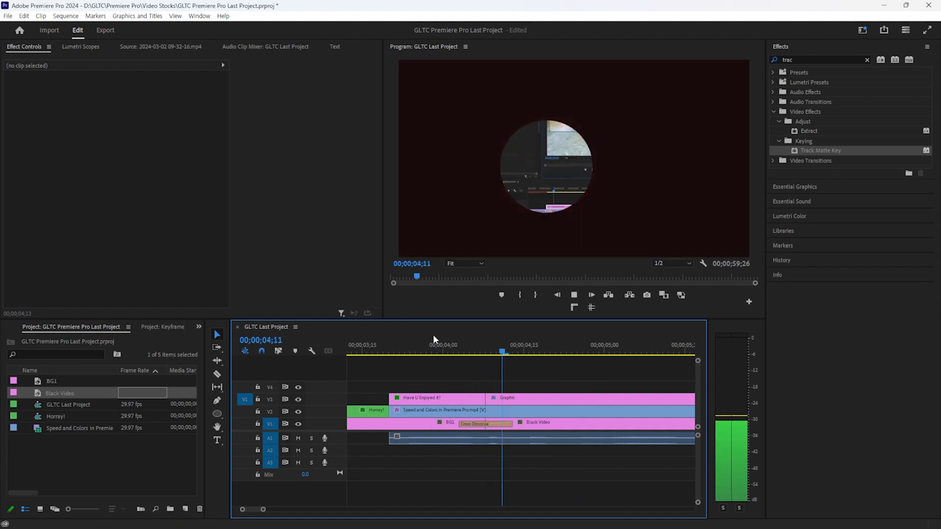
pyautogui.press('space')
pyautogui.click(498, 400)
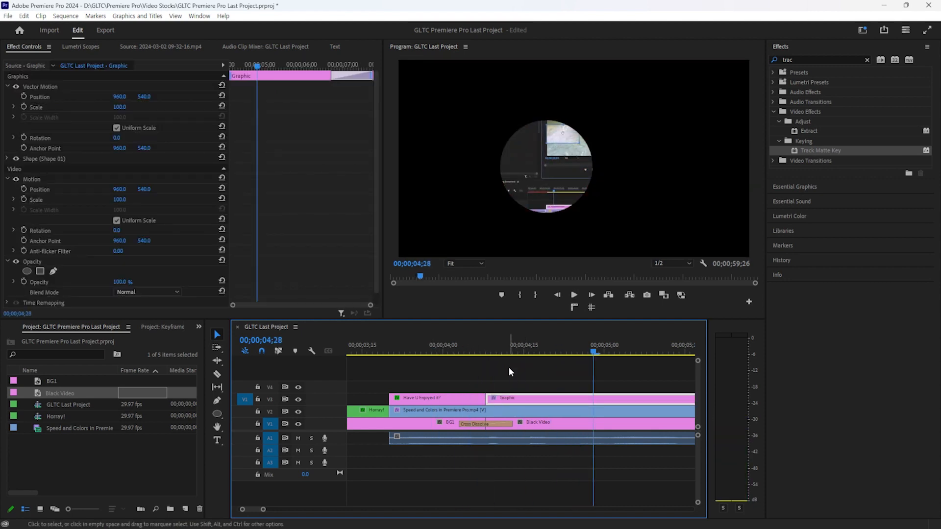
# Expand the circle's Shape 01 Transform settings in Effect Controls
pyautogui.click(52, 160)
pyautogui.click(48, 175)
pyautogui.click(48, 173)
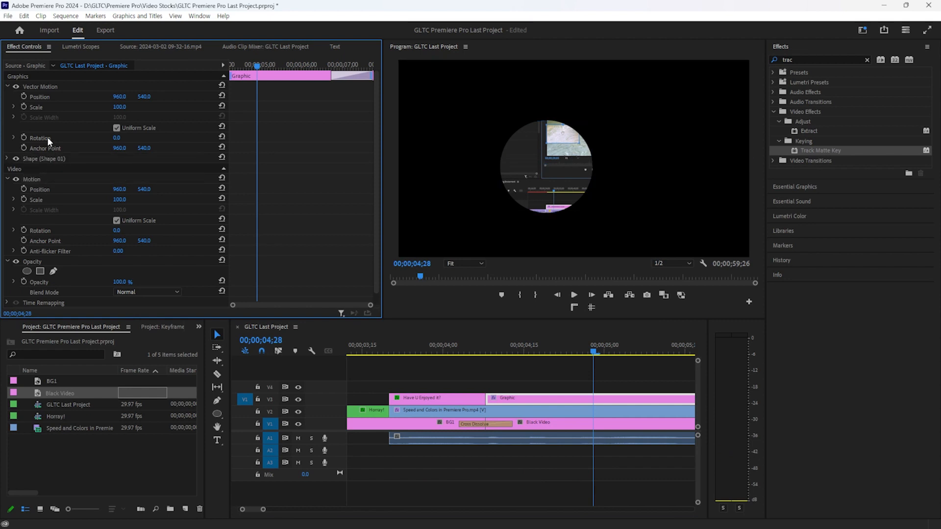
pyautogui.click(24, 96)
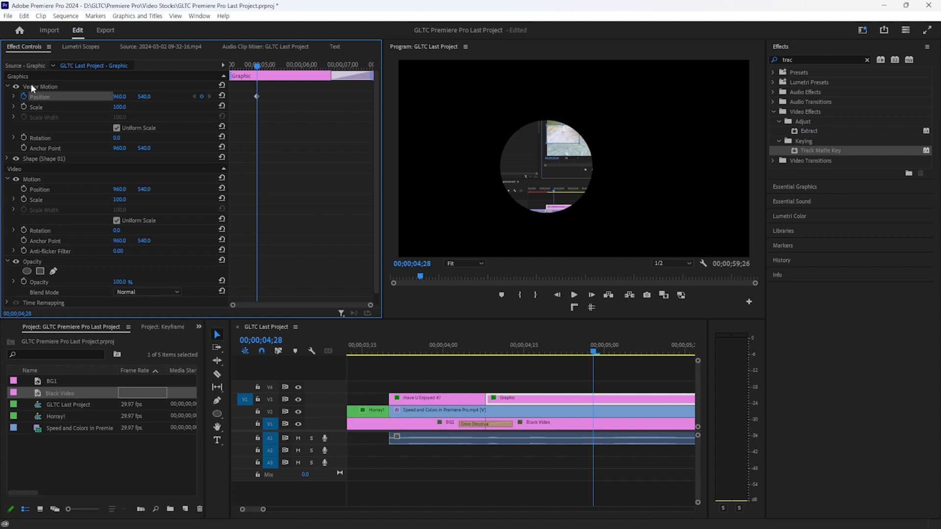
pyautogui.click(39, 88)
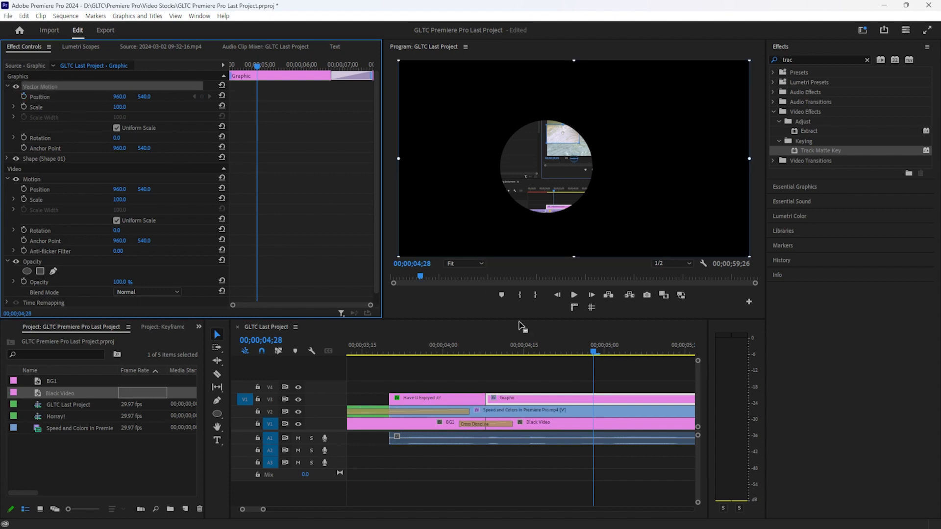
pyautogui.click(548, 402)
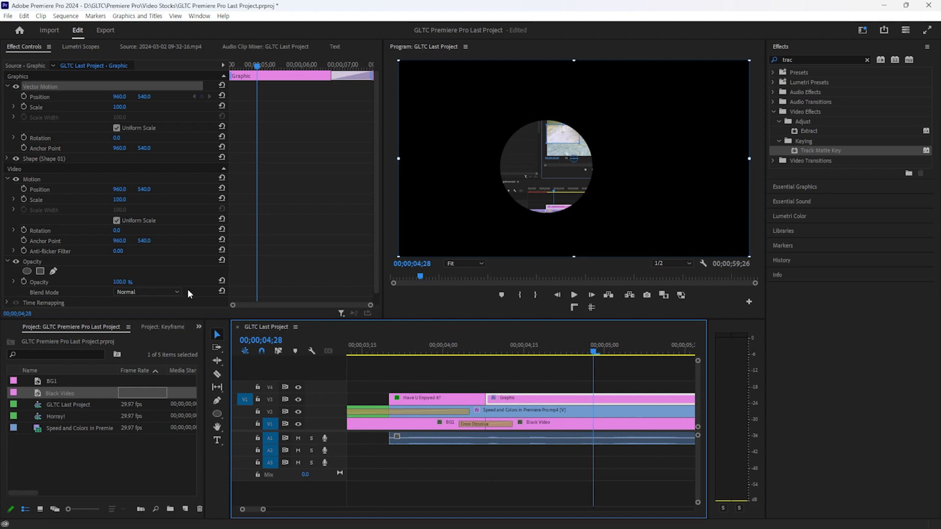
pyautogui.scroll(-1, 155, 270)
pyautogui.click(50, 152)
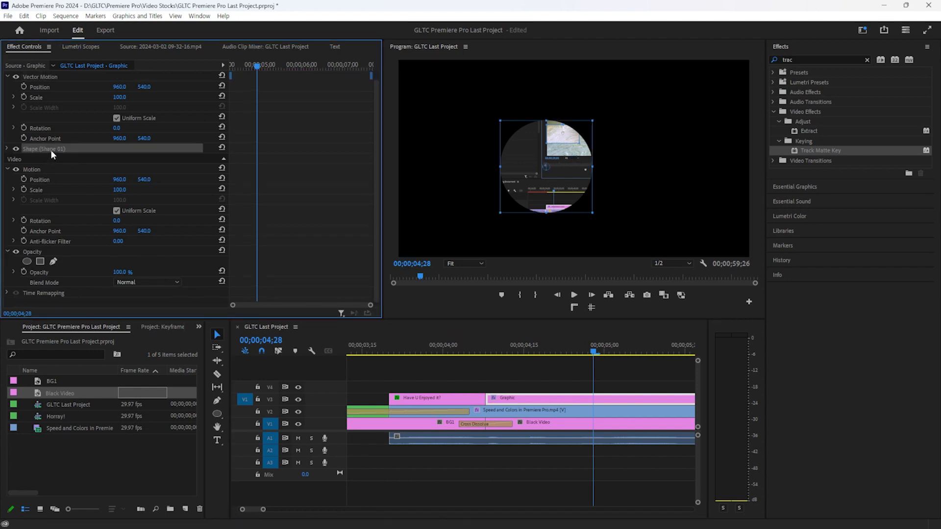
pyautogui.click(50, 170)
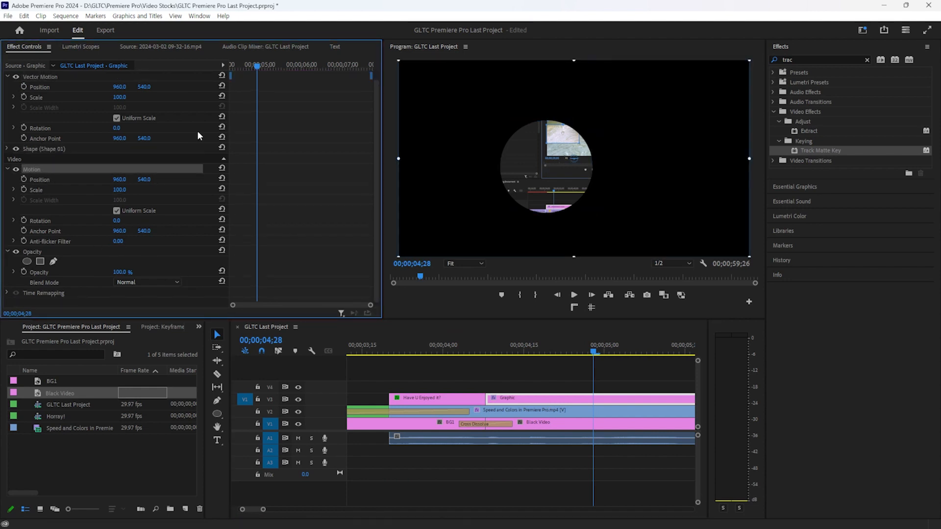
pyautogui.click(77, 148)
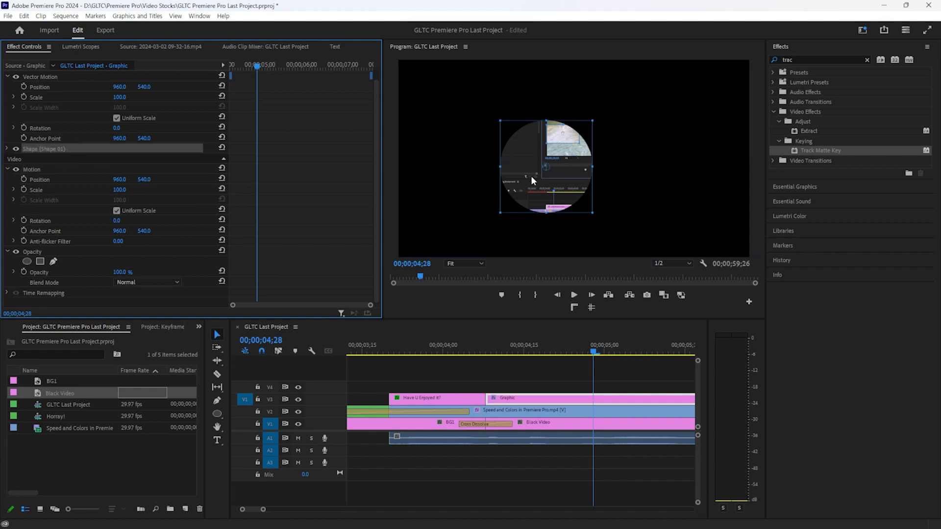
pyautogui.click(7, 149)
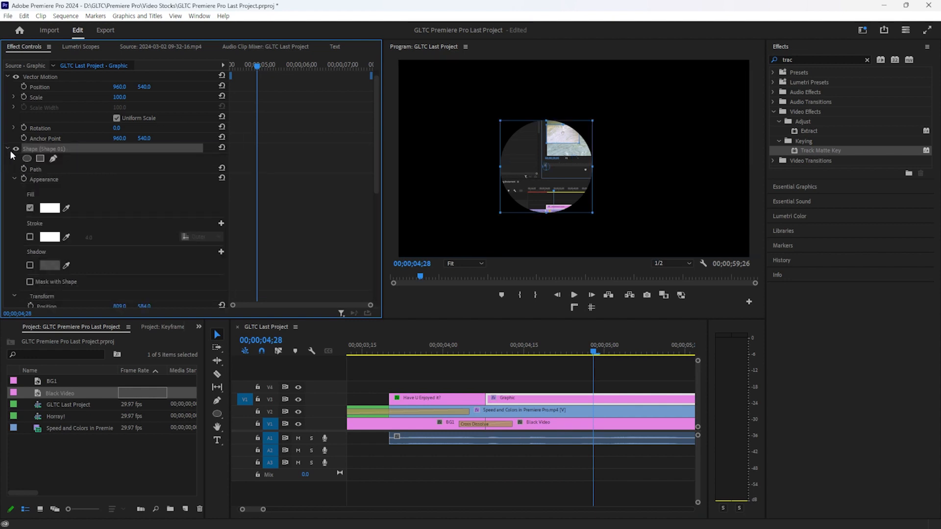
pyautogui.scroll(-4, 43, 176)
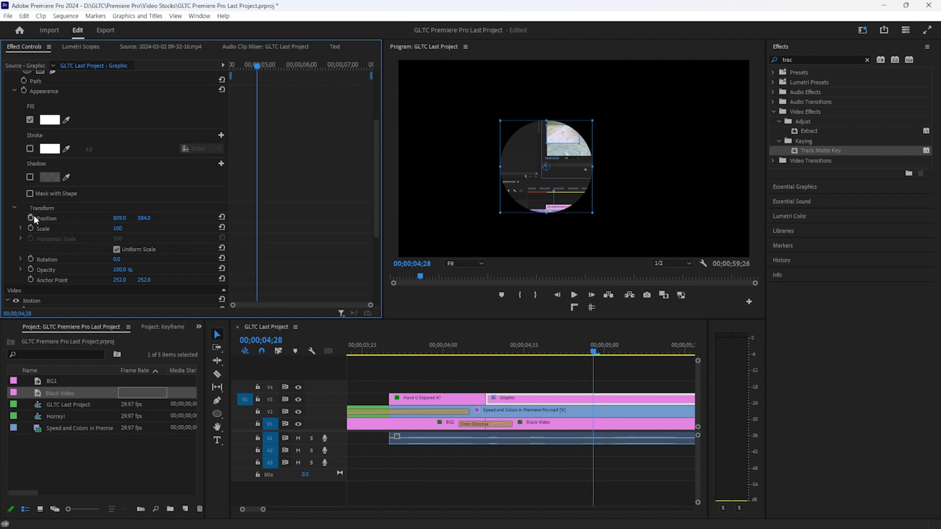
# Keyframe the circle's Position at 809, 584, then move it right to 1471.7, 678 at 05;09
pyautogui.click(32, 217)
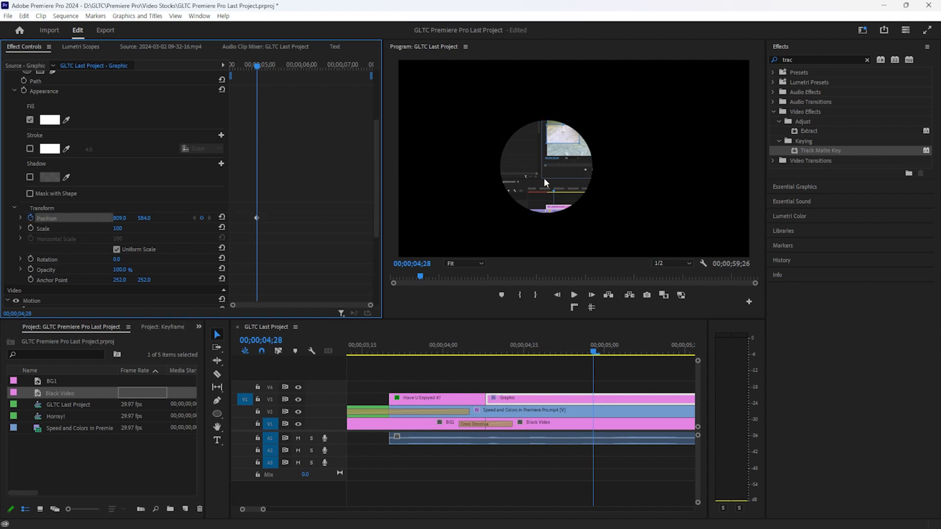
pyautogui.click(561, 193)
pyautogui.click(652, 349)
pyautogui.moveTo(540, 204); pyautogui.dragTo(661, 222)
# Add circle keyframes at 05;26 moving it up, and at 07;13 at 309.3, 331.4
pyautogui.press('space')
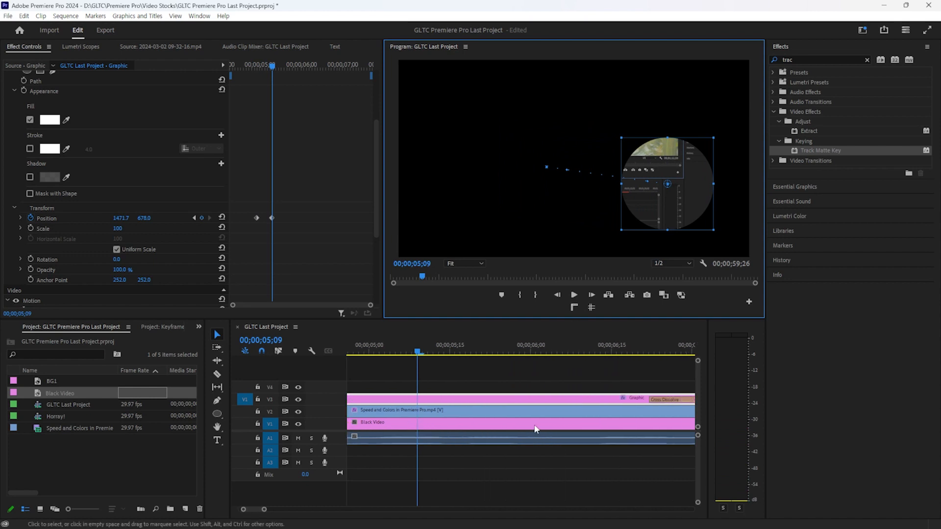
pyautogui.press('space')
pyautogui.moveTo(670, 188); pyautogui.dragTo(480, 250)
pyautogui.press('space')
pyautogui.press('space')
pyautogui.press('space')
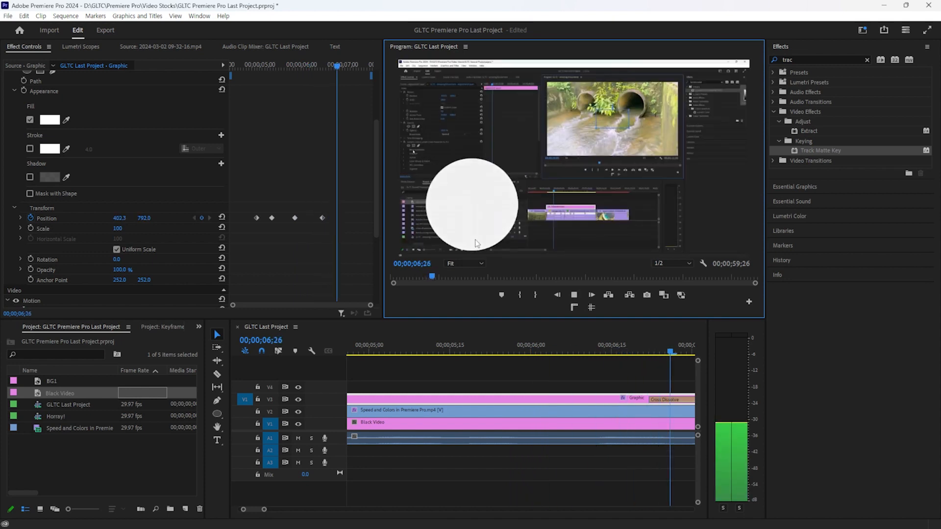
pyautogui.press('-')
pyautogui.press('space')
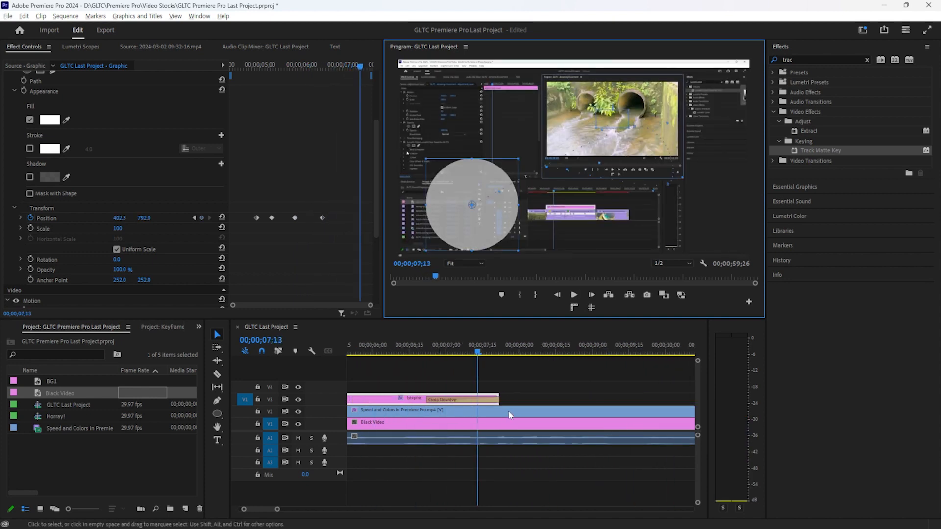
pyautogui.press('-')
pyautogui.press('-')
pyautogui.press('-')
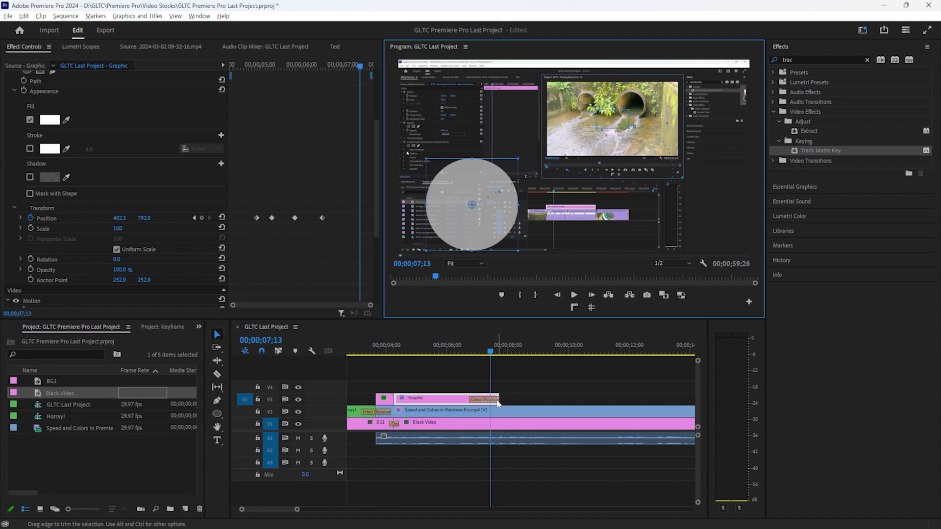
pyautogui.moveTo(477, 212); pyautogui.dragTo(455, 133)
# Add circle keyframes at 08;07 (920.2, 728.5) and at 09;04 near the top centre
pyautogui.press('space')
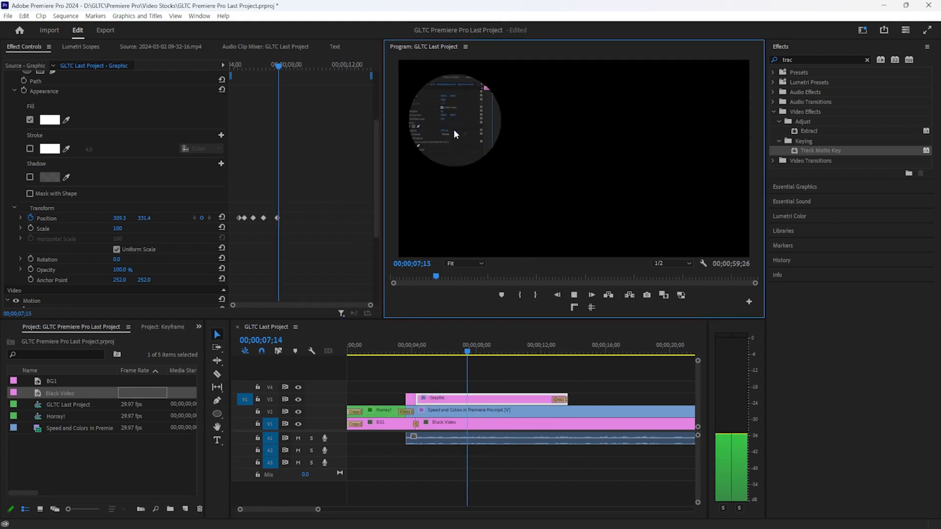
pyautogui.press('space')
pyautogui.moveTo(553, 169); pyautogui.dragTo(581, 214)
pyautogui.press('space')
pyautogui.press('space')
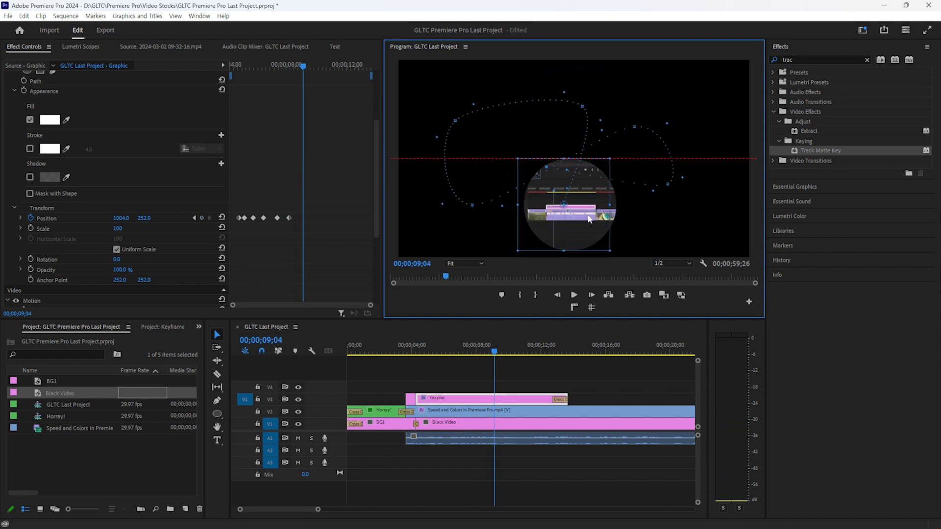
pyautogui.moveTo(479, 347); pyautogui.dragTo(419, 347)
# Preview the animation, then shift the circle further right along its path and replay
pyautogui.click(531, 482)
pyautogui.press('space')
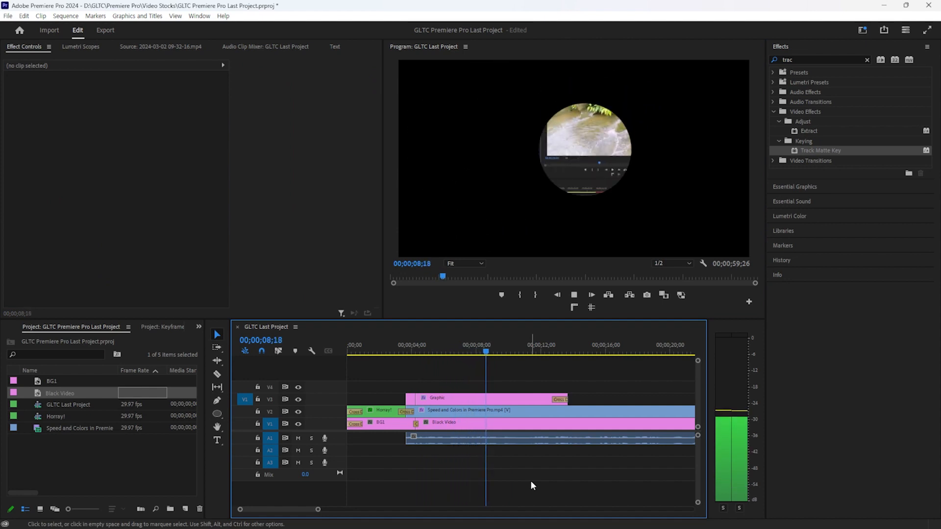
pyautogui.press('space')
pyautogui.click(479, 398)
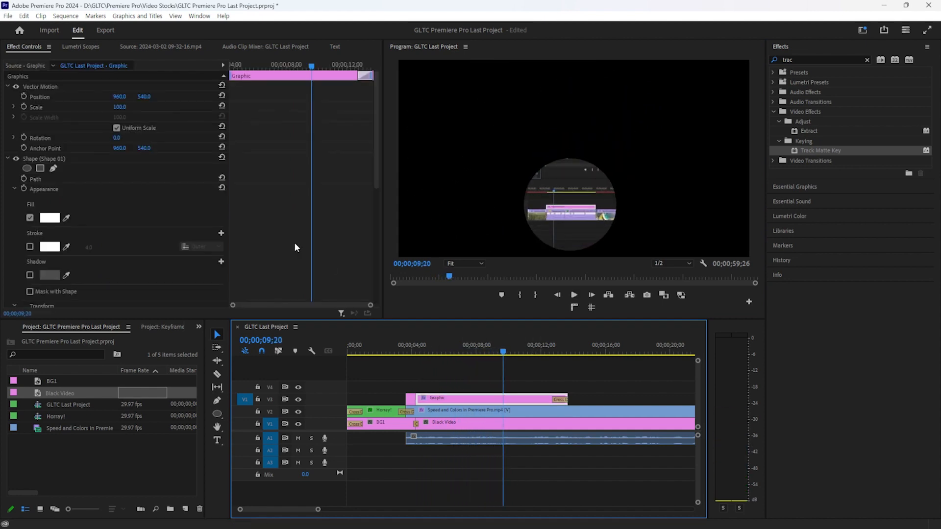
pyautogui.click(590, 221)
pyautogui.moveTo(590, 222); pyautogui.dragTo(695, 234)
pyautogui.press('space')
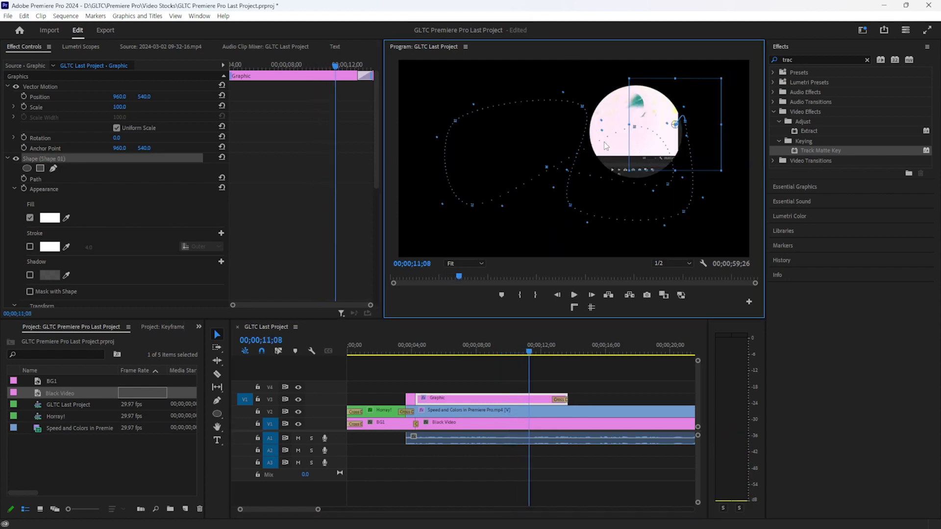
pyautogui.press('space')
pyautogui.press('space')
pyautogui.press('space')
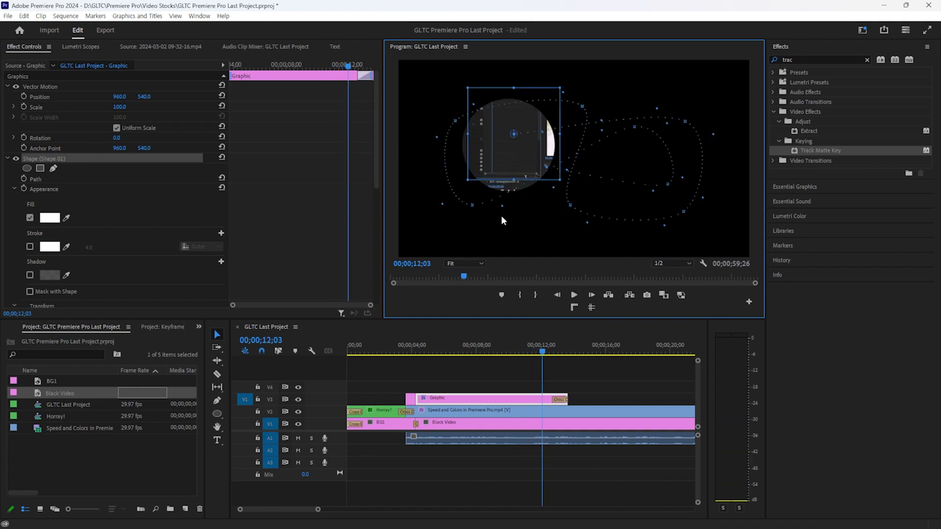
pyautogui.press('space')
pyautogui.press('space')
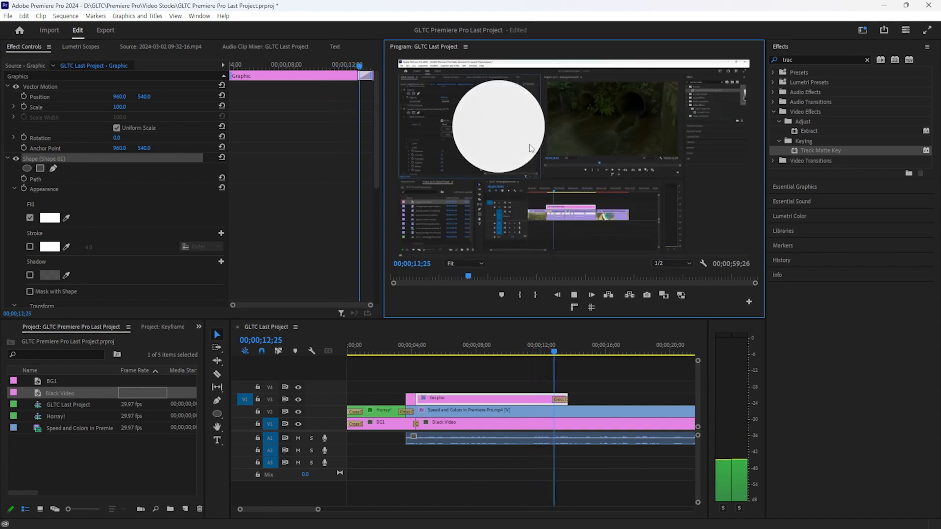
pyautogui.click(609, 397)
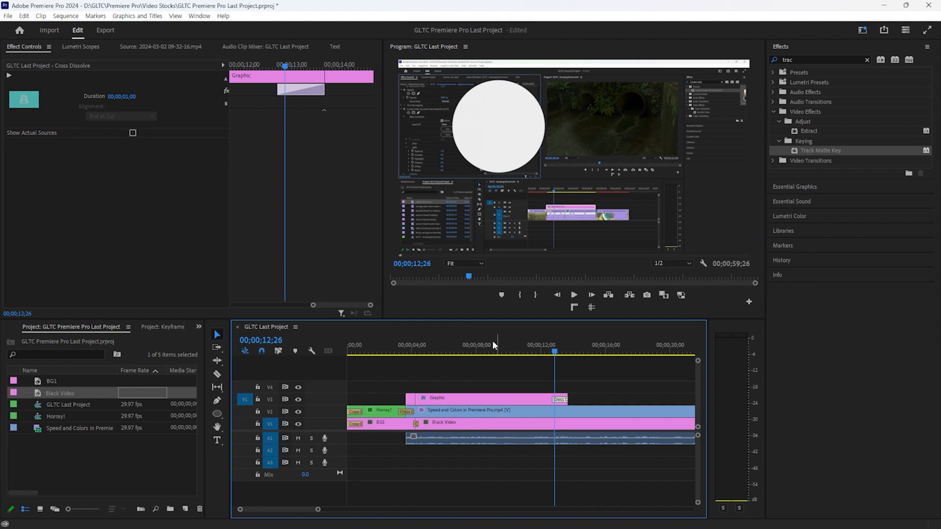
pyautogui.click(456, 351)
pyautogui.press('space')
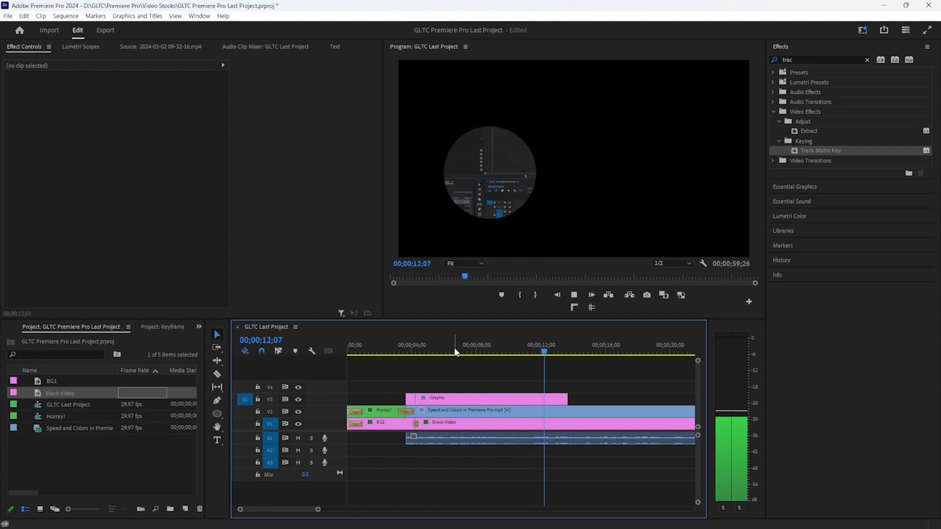
pyautogui.press('space')
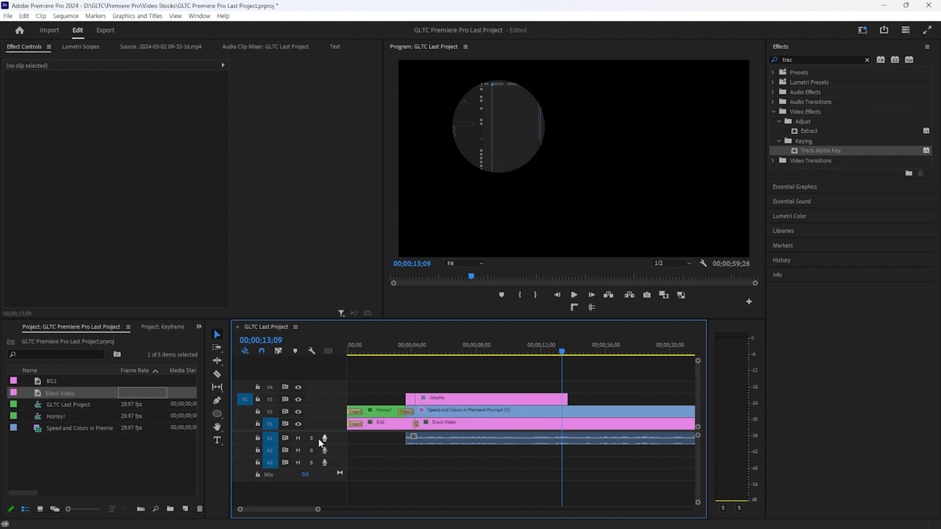
# Shorten the circle Graphic to end before 13;09 and add a 'Bye!' text title
pyautogui.moveTo(572, 400); pyautogui.dragTo(554, 400)
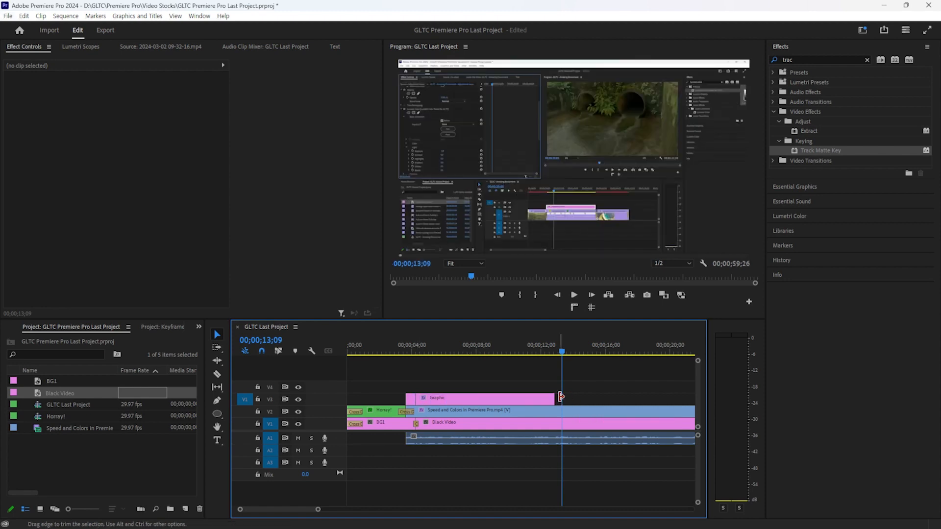
pyautogui.click(532, 159)
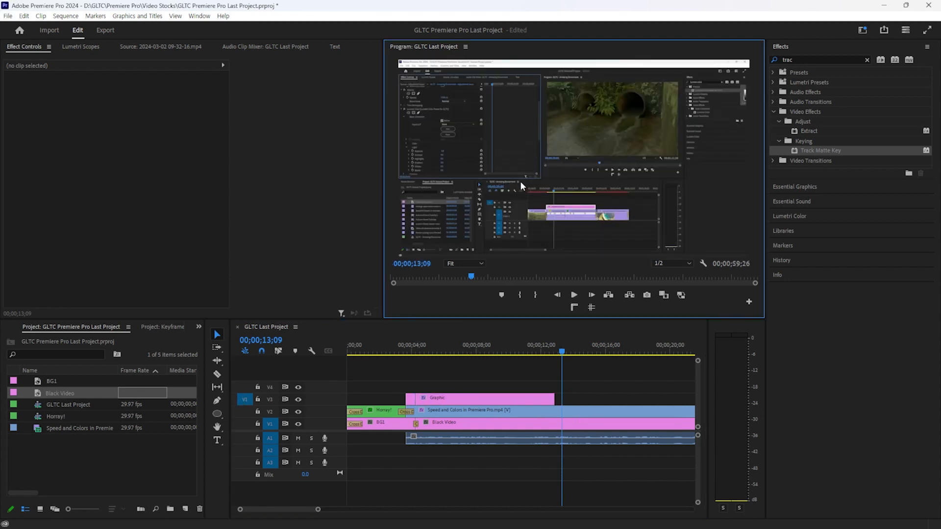
pyautogui.press('t')
pyautogui.click(501, 160)
pyautogui.write('Bye!')
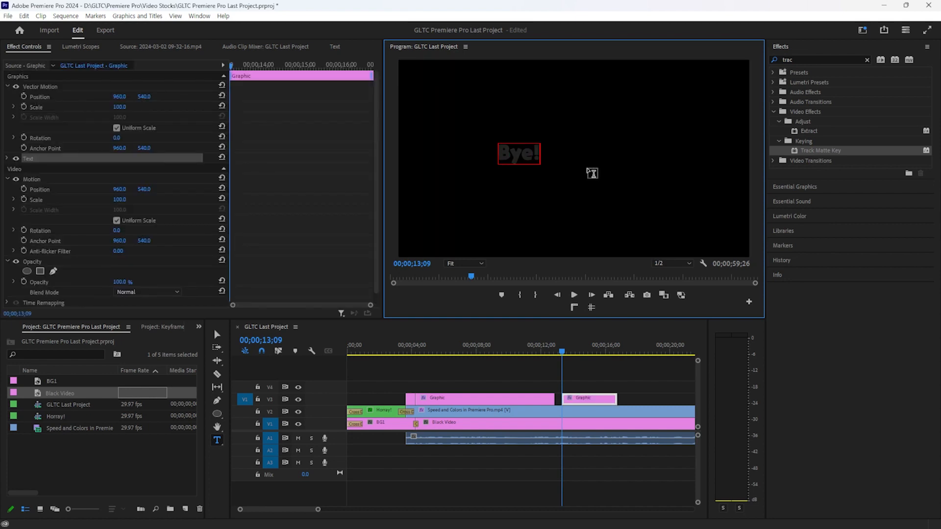
pyautogui.press('Escape')
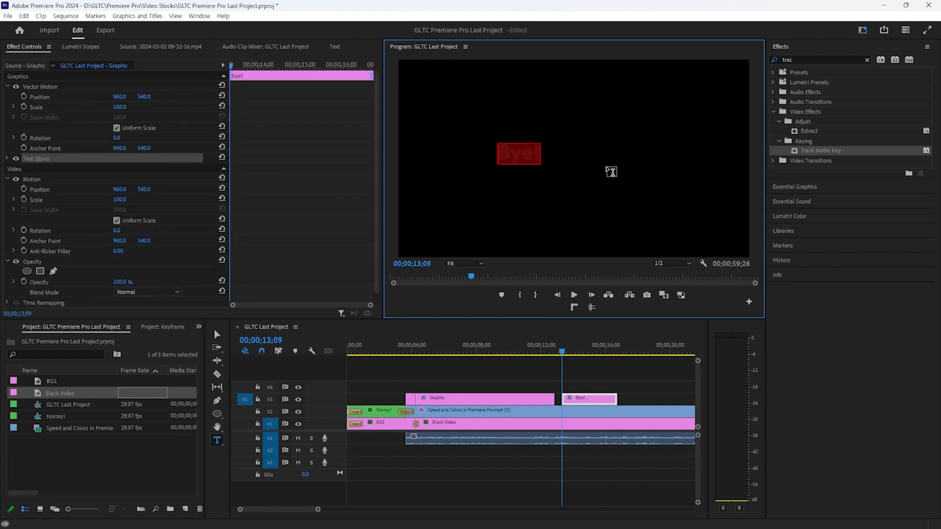
# Split the Speed and Colors clip on V2 and remove Track Matte Key from the later piece
pyautogui.click(550, 417)
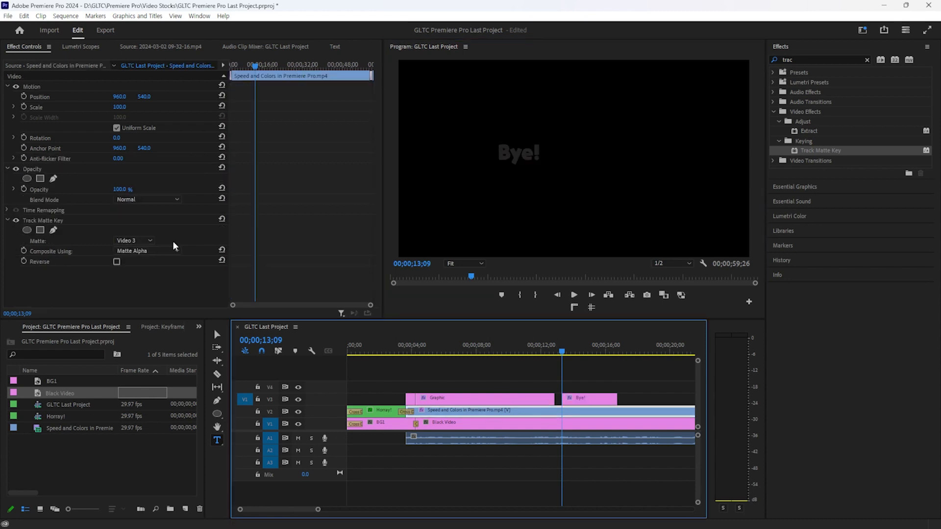
pyautogui.click(163, 199)
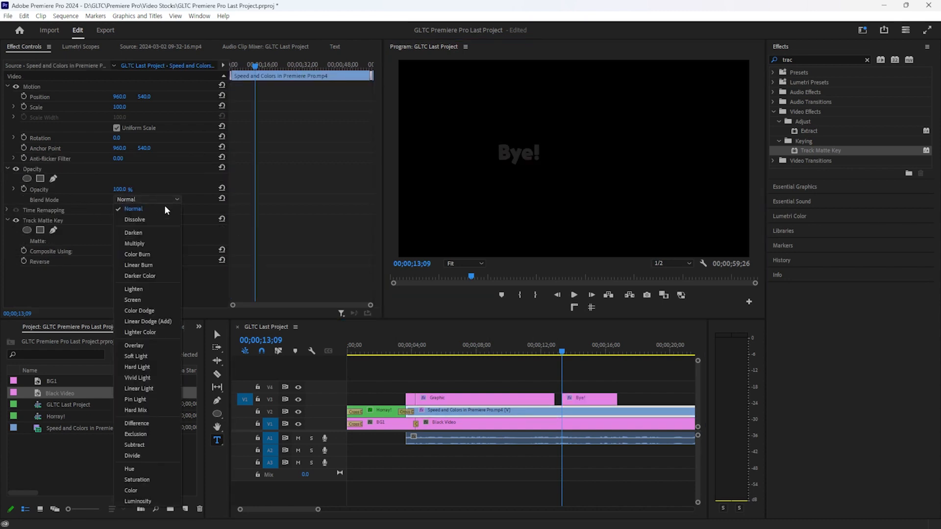
pyautogui.click(572, 412)
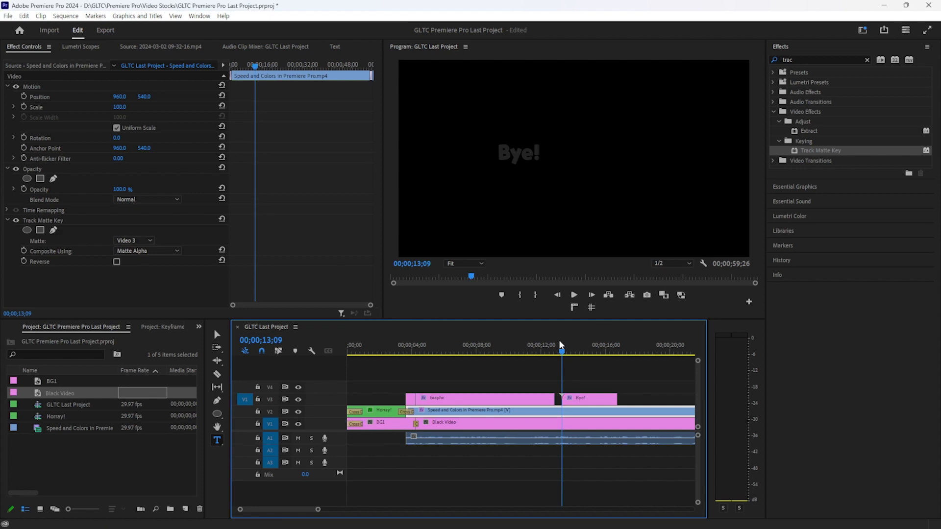
pyautogui.hotkey('ctrl', 'k')
pyautogui.click(590, 413)
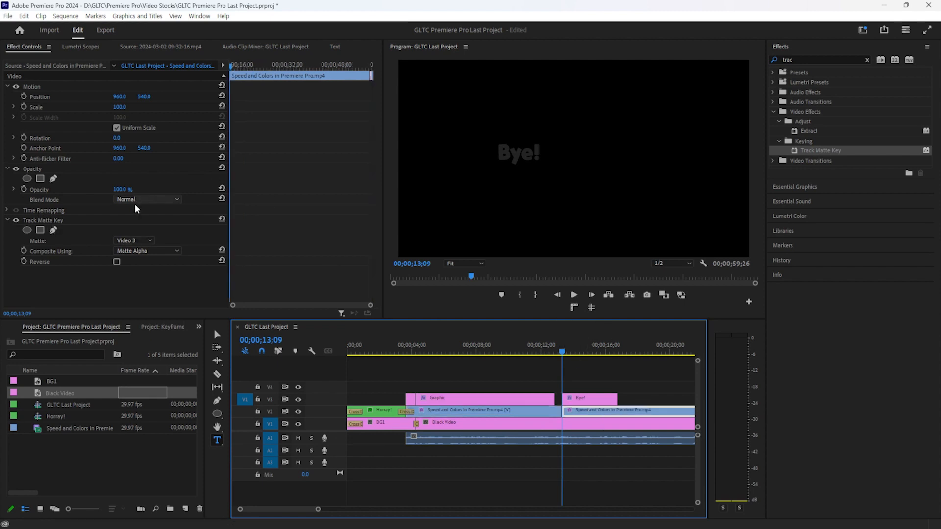
pyautogui.click(93, 221)
pyautogui.press('Delete')
pyautogui.click(617, 382)
pyautogui.click(581, 404)
# Scale the Bye! text to 297 and position it at 1608, 540
pyautogui.press('space')
pyautogui.press('space')
pyautogui.moveTo(124, 107); pyautogui.dragTo(220, 107)
pyautogui.moveTo(121, 97); pyautogui.dragTo(343, 96)
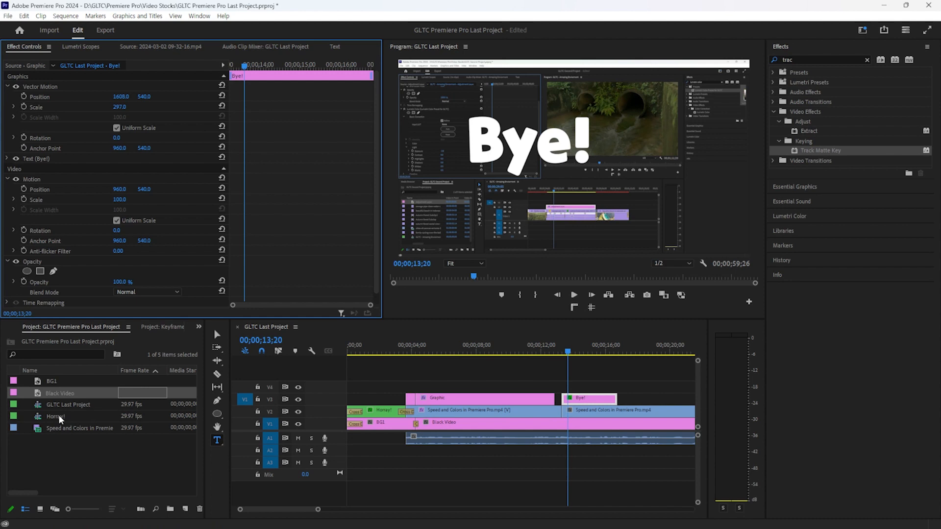
# Add a rectangular opacity mask to the title and place it over the letter B
pyautogui.click(519, 154)
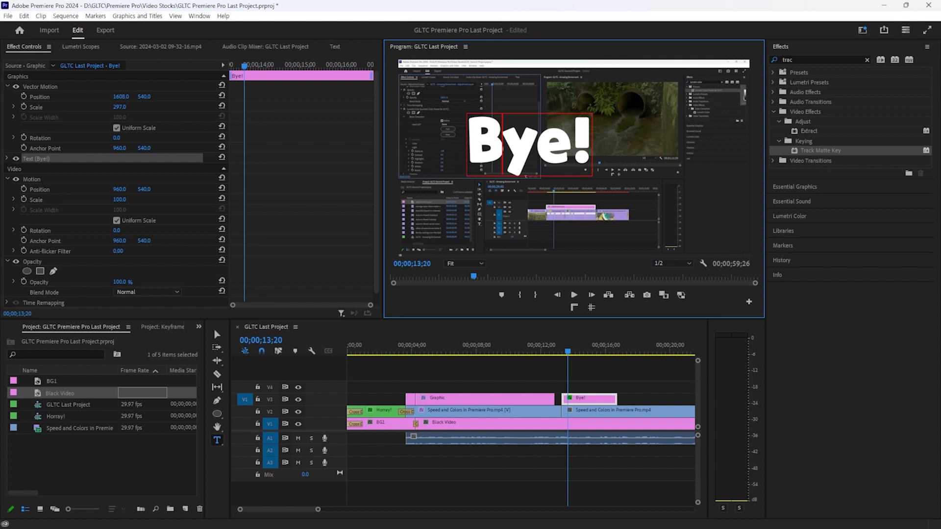
pyautogui.scroll(-1, 104, 287)
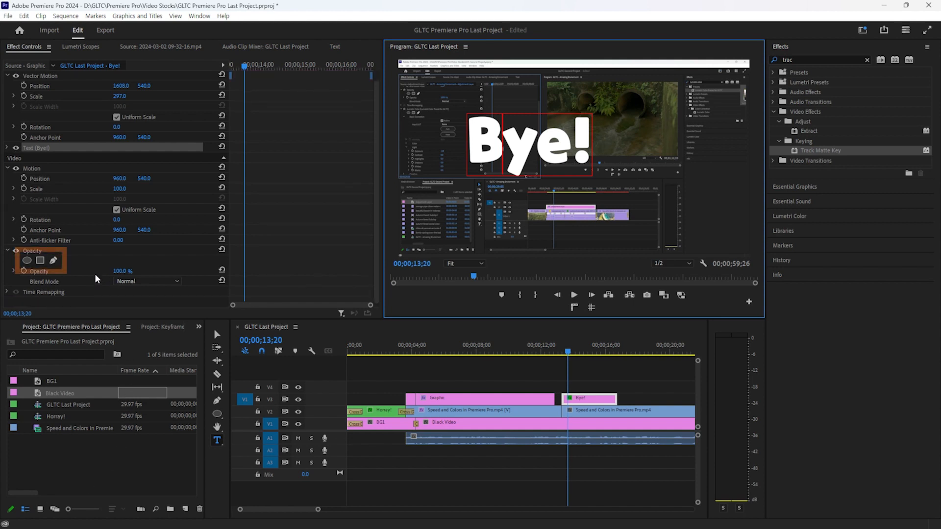
pyautogui.click(41, 262)
pyautogui.moveTo(536, 134); pyautogui.dragTo(451, 137)
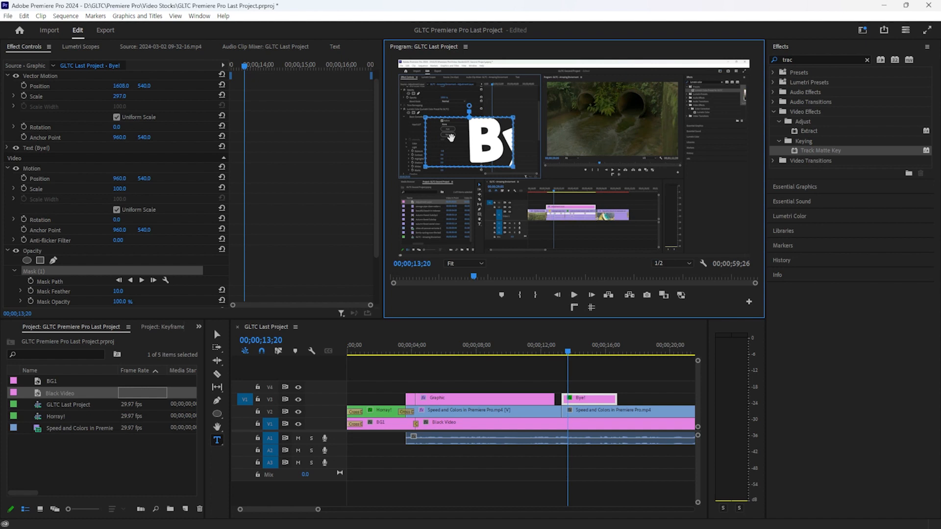
# Reshape the Bye! mask into a polygon over the B with points cutting into the y and e
pyautogui.moveTo(451, 137); pyautogui.dragTo(467, 152)
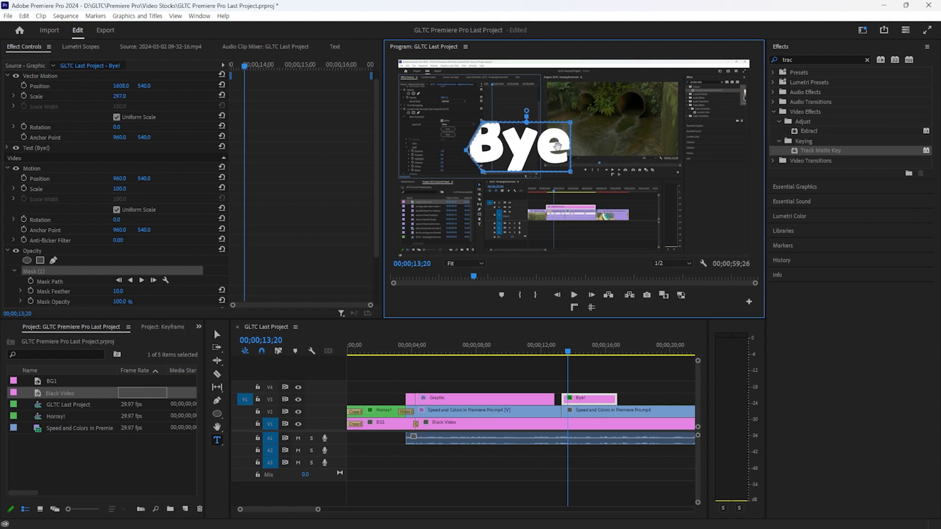
pyautogui.moveTo(569, 152); pyautogui.dragTo(538, 154)
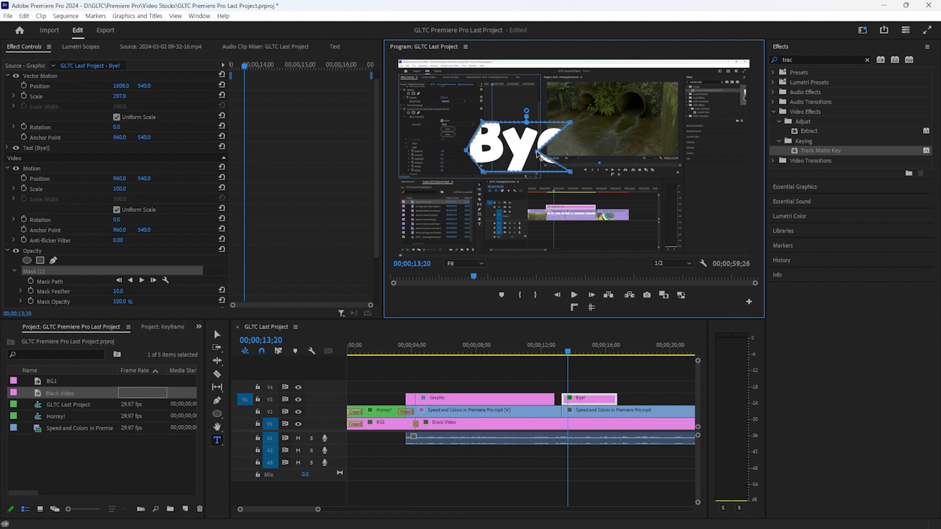
pyautogui.moveTo(513, 123); pyautogui.dragTo(510, 146)
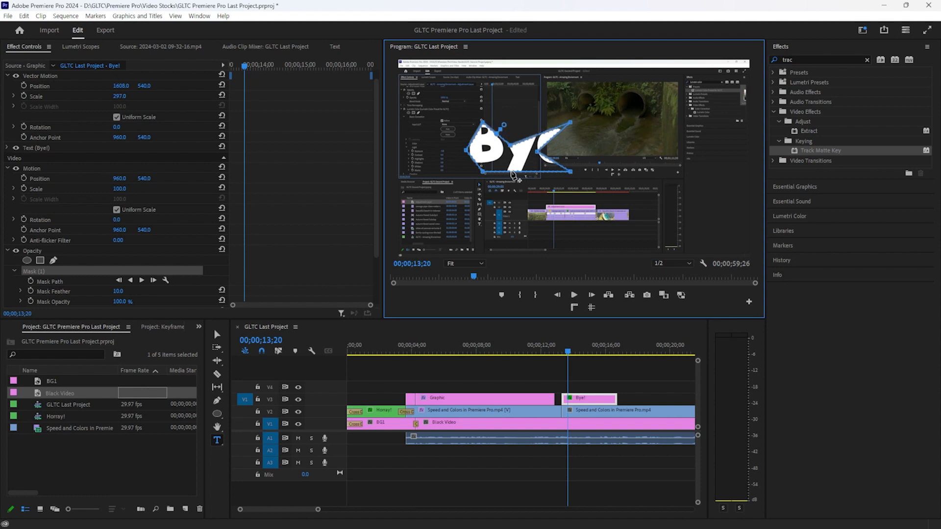
pyautogui.click(504, 367)
pyautogui.click(592, 398)
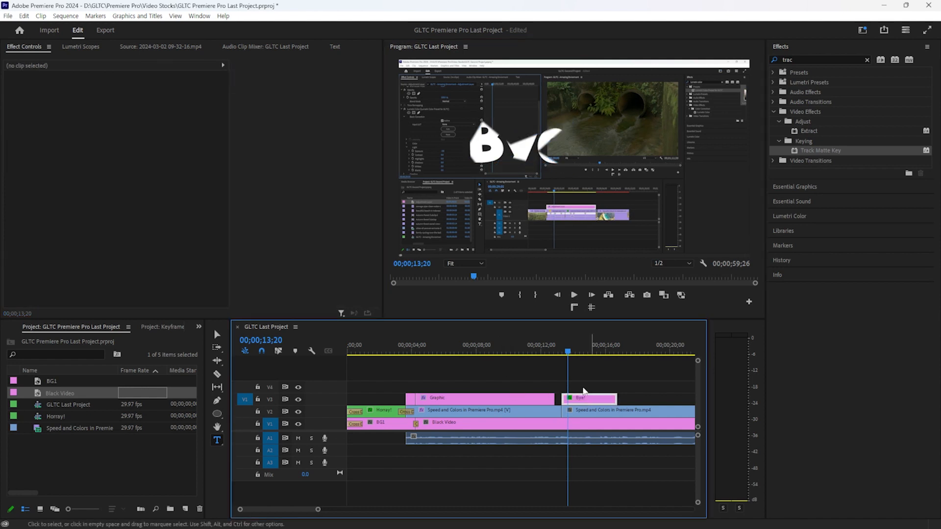
# Remove the mask feather and keyframe Mask Expansion from -97 up to 368
pyautogui.scroll(-3, 44, 269)
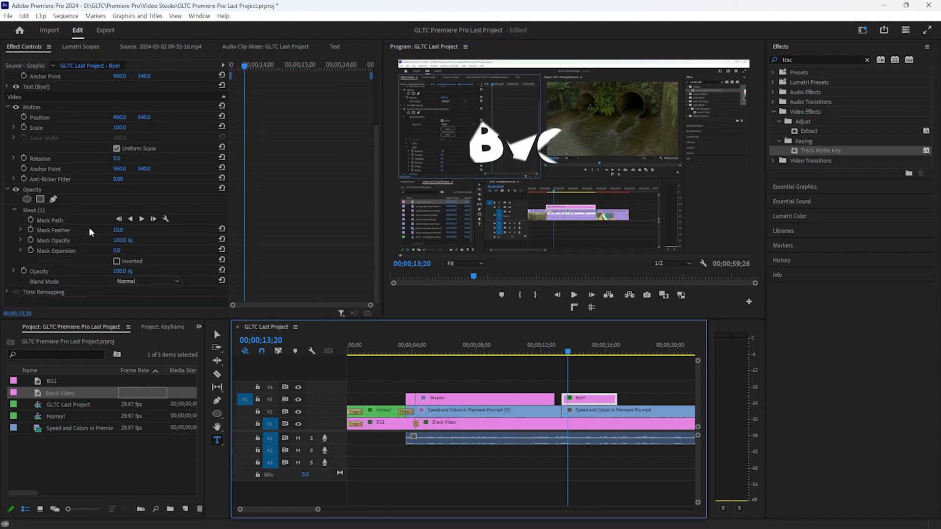
pyautogui.moveTo(117, 230)
pyautogui.mouseDown()
pyautogui.moveTo(495, 230)
pyautogui.moveTo(123, 230)
pyautogui.mouseUp()
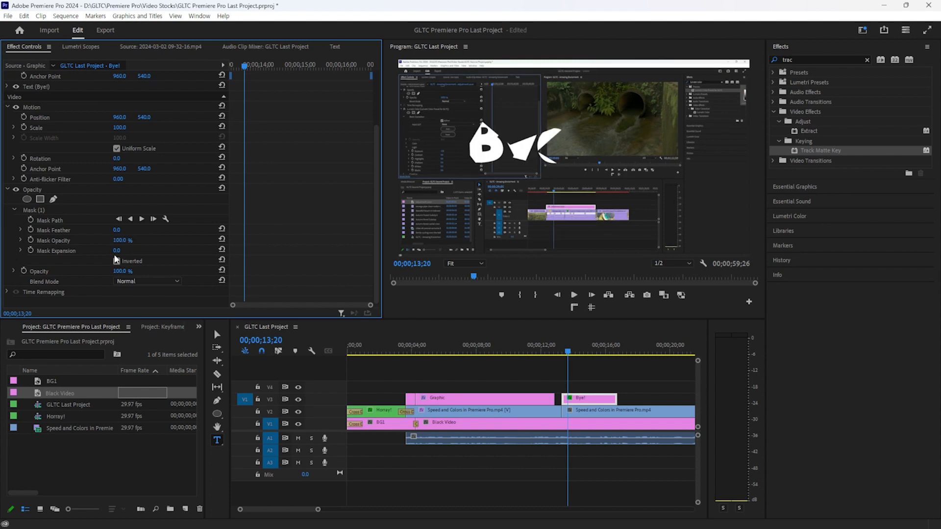
pyautogui.moveTo(119, 251); pyautogui.dragTo(71, 251)
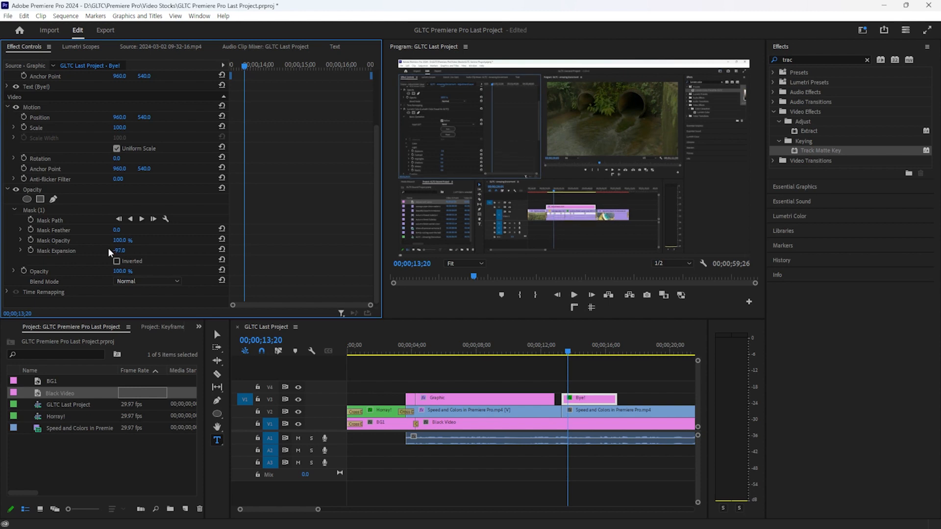
pyautogui.click(31, 251)
pyautogui.press('space')
pyautogui.press('space')
pyautogui.moveTo(120, 252); pyautogui.dragTo(348, 251)
# Play and scrub through the Bye! reveal to check the mask growing
pyautogui.click(557, 349)
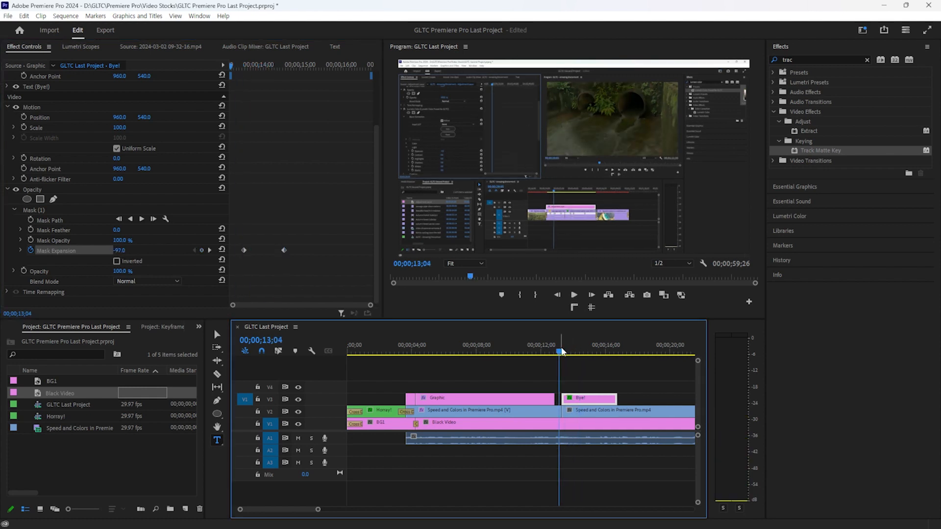
pyautogui.press('space')
pyautogui.press('space')
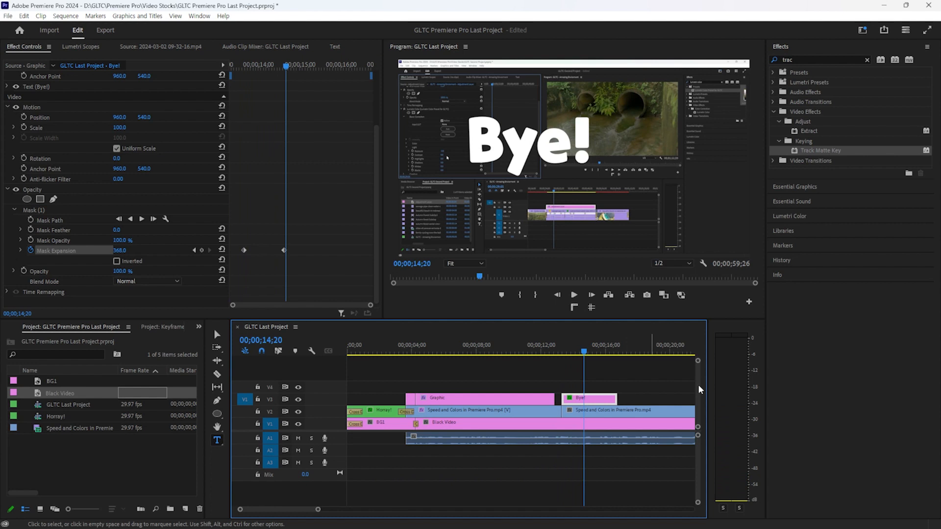
pyautogui.moveTo(582, 349); pyautogui.dragTo(567, 340)
pyautogui.press('space')
pyautogui.press('space')
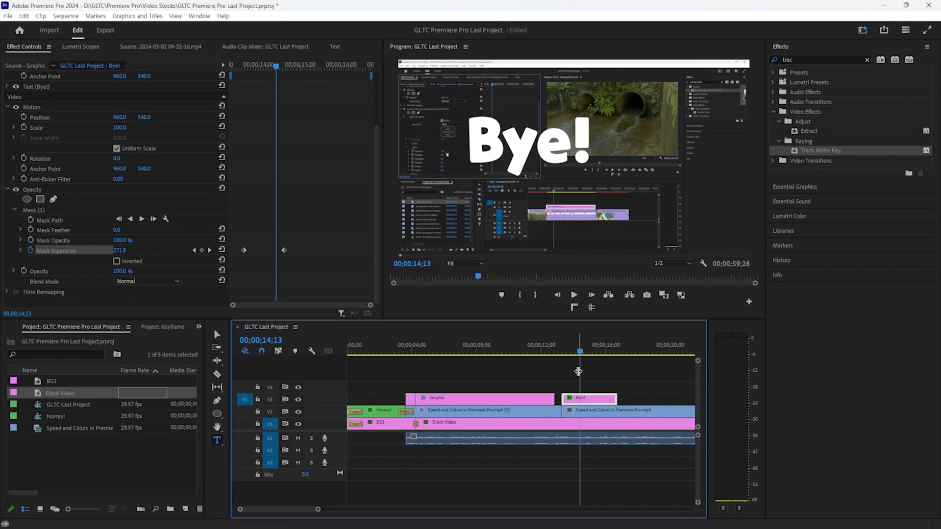
pyautogui.click(572, 352)
pyautogui.moveTo(571, 351); pyautogui.dragTo(467, 351)
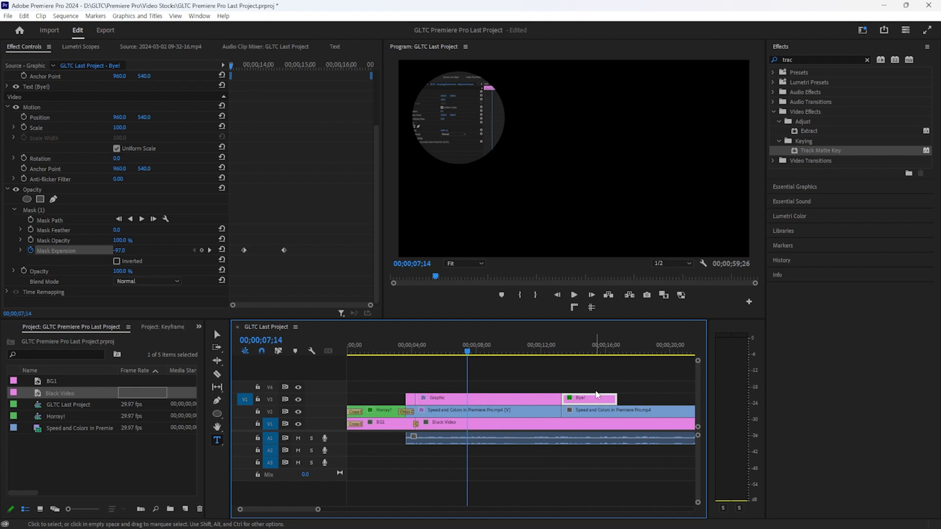
# Play the whole sequence from the start to review it
pyautogui.click(349, 346)
pyautogui.press('space')
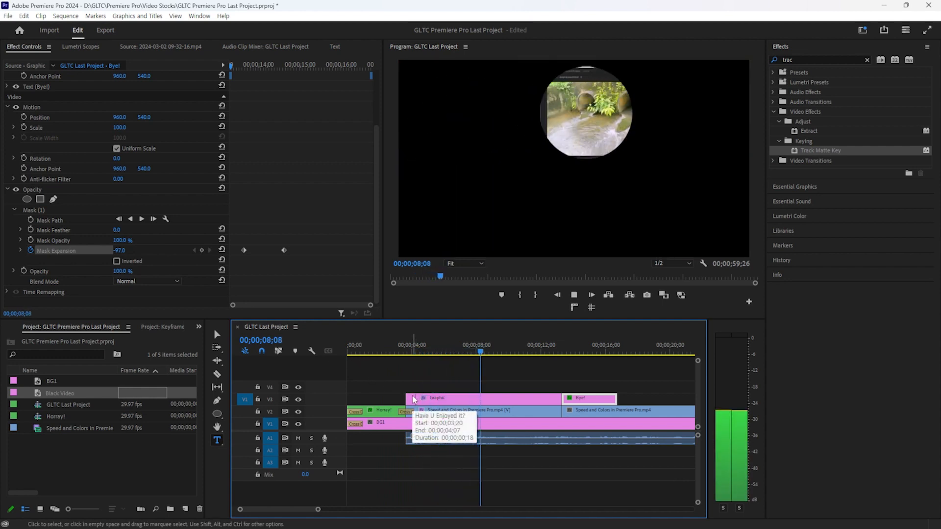
pyautogui.press('space')
# Raise the Speed and Colors audio clip's gain by 10 dB and listen back
pyautogui.click(507, 453)
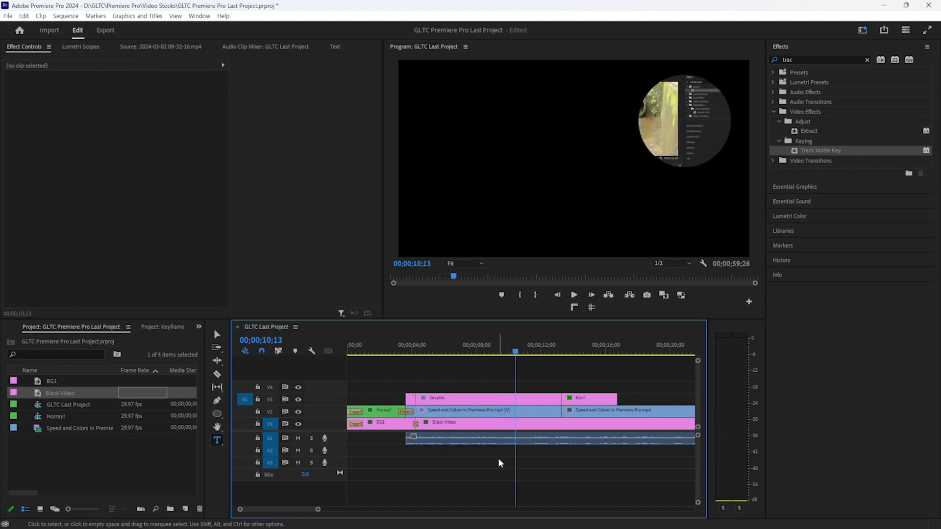
pyautogui.rightClick(498, 440)
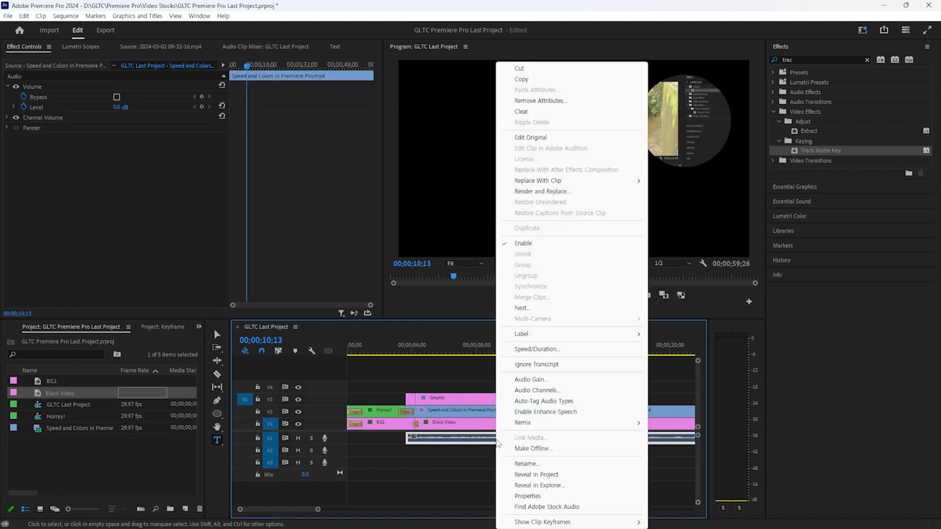
pyautogui.click(549, 383)
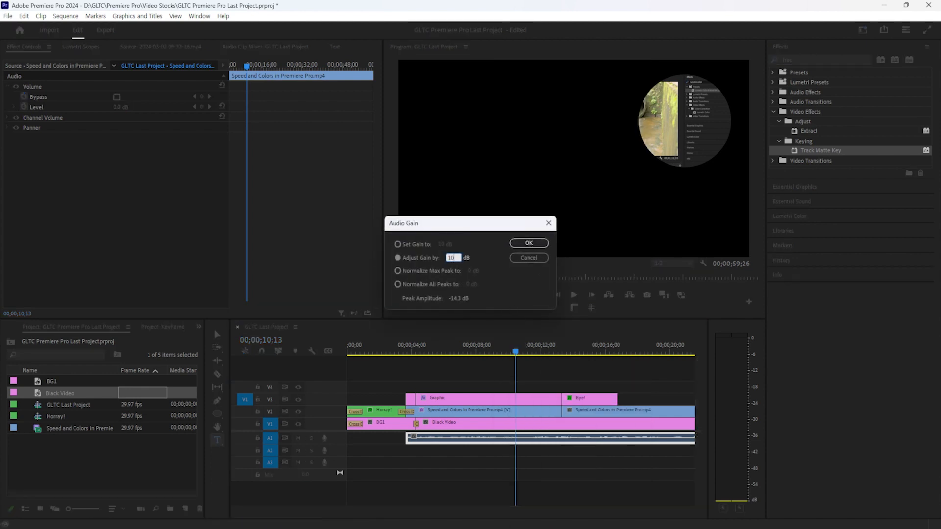
pyautogui.press('Return')
pyautogui.press('space')
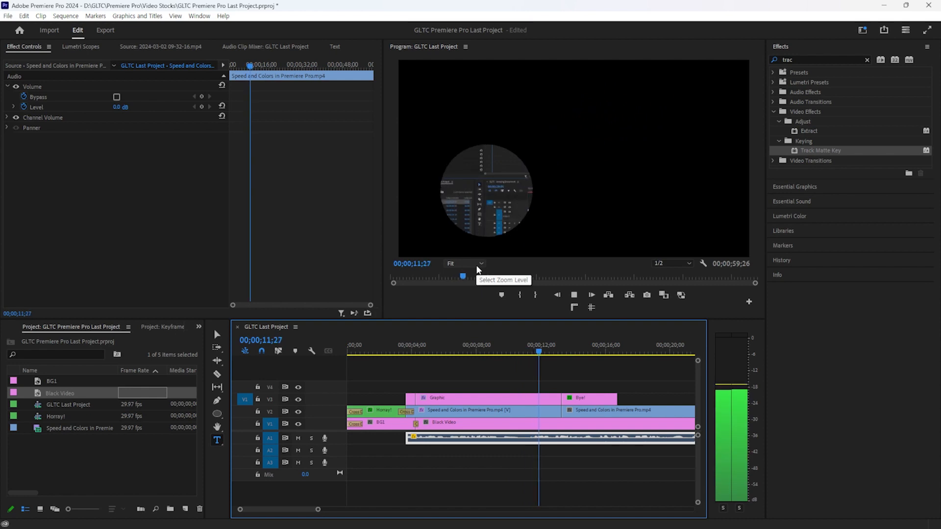
pyautogui.press('XF86AudioLowerVolume')
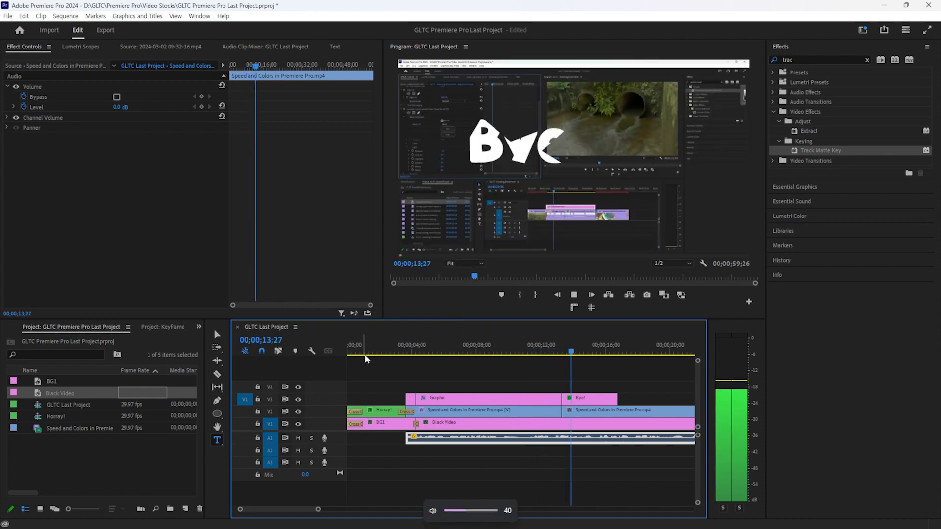
pyautogui.press('XF86AudioRaiseVolume')
pyautogui.press('XF86AudioRaiseVolume')
pyautogui.press('XF86AudioRaiseVolume')
pyautogui.press('XF86AudioRaiseVolume')
pyautogui.press('XF86AudioRaiseVolume')
pyautogui.press('XF86AudioRaiseVolume')
pyautogui.press('XF86AudioRaiseVolume')
pyautogui.press('XF86AudioRaiseVolume')
pyautogui.press('XF86AudioRaiseVolume')
pyautogui.press('XF86AudioRaiseVolume')
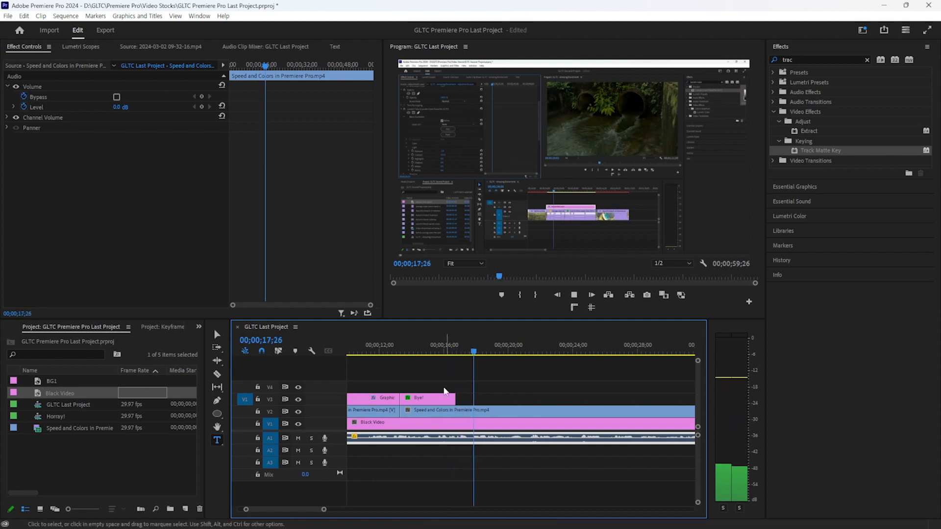
# Try keyframing the Bye! title's vector position, then delete those keyframes
pyautogui.click(430, 399)
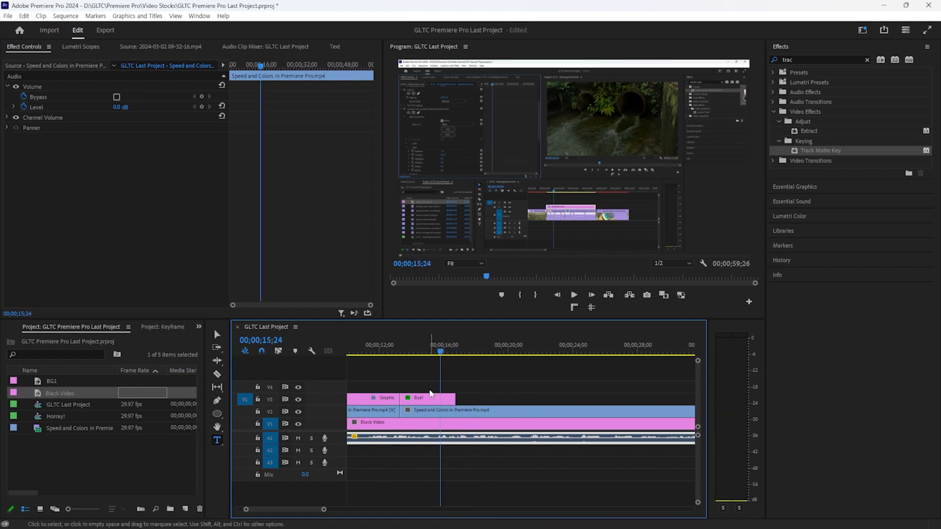
pyautogui.click(402, 349)
pyautogui.press('space')
pyautogui.press('space')
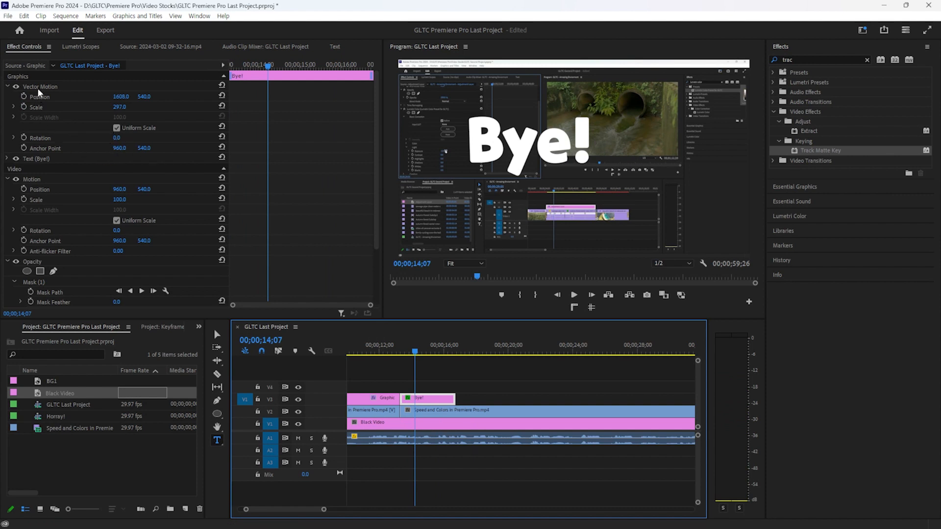
pyautogui.click(24, 97)
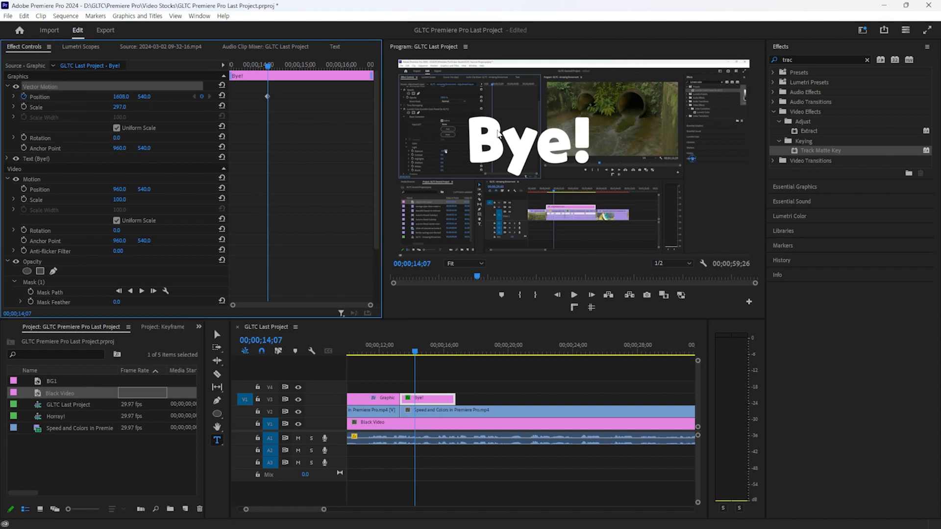
pyautogui.press('space')
pyautogui.press('space')
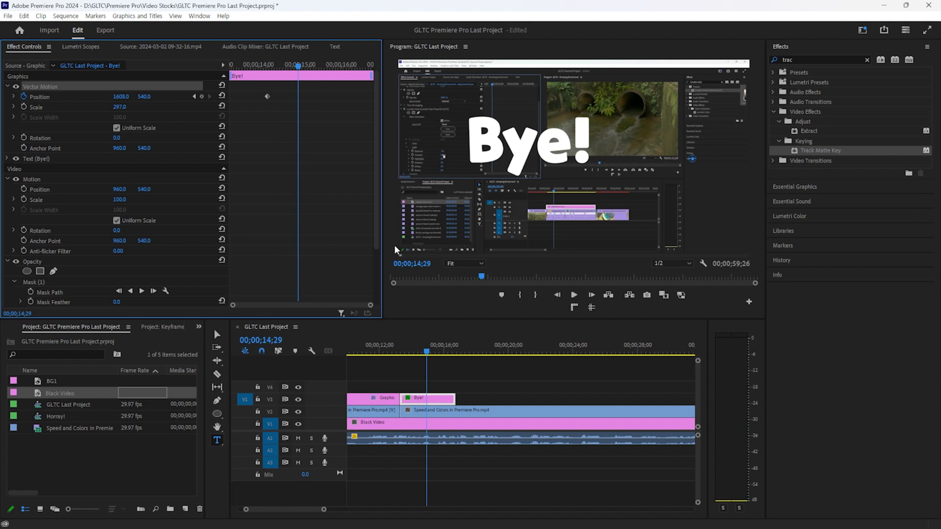
pyautogui.click(218, 335)
pyautogui.moveTo(530, 142); pyautogui.dragTo(576, 167)
pyautogui.click(44, 87)
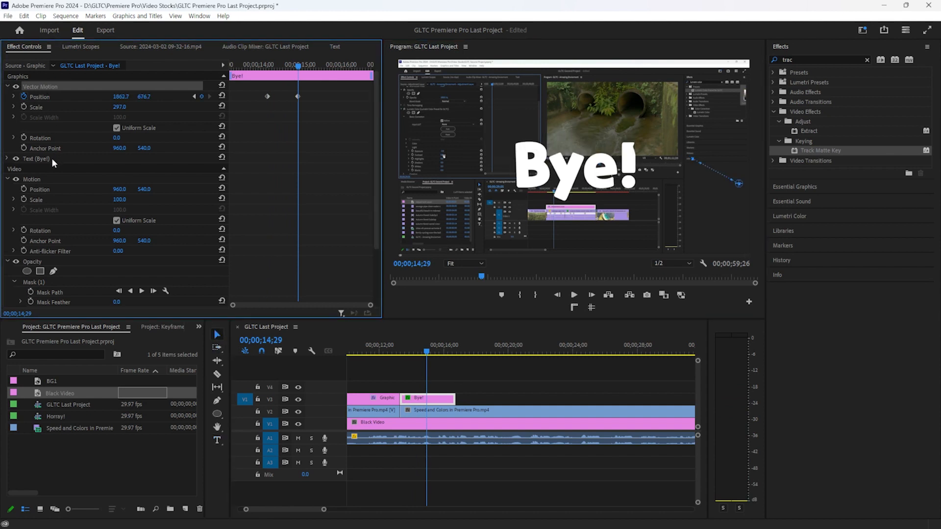
pyautogui.click(24, 95)
pyautogui.click(515, 280)
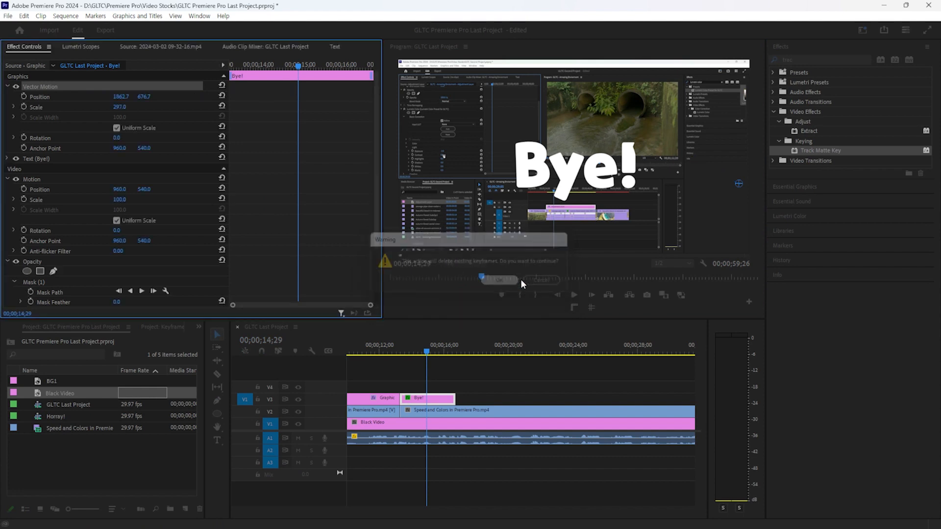
# Keyframe Bye!'s Motion Position from 1448, 631.1 at 14;29 to 887.6, 344.4 at 15;21
pyautogui.click(23, 189)
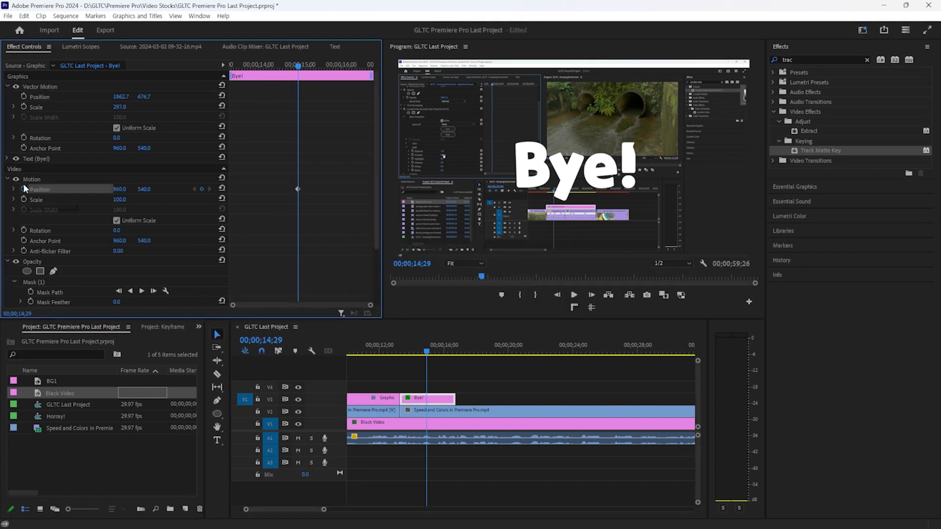
pyautogui.click(7, 87)
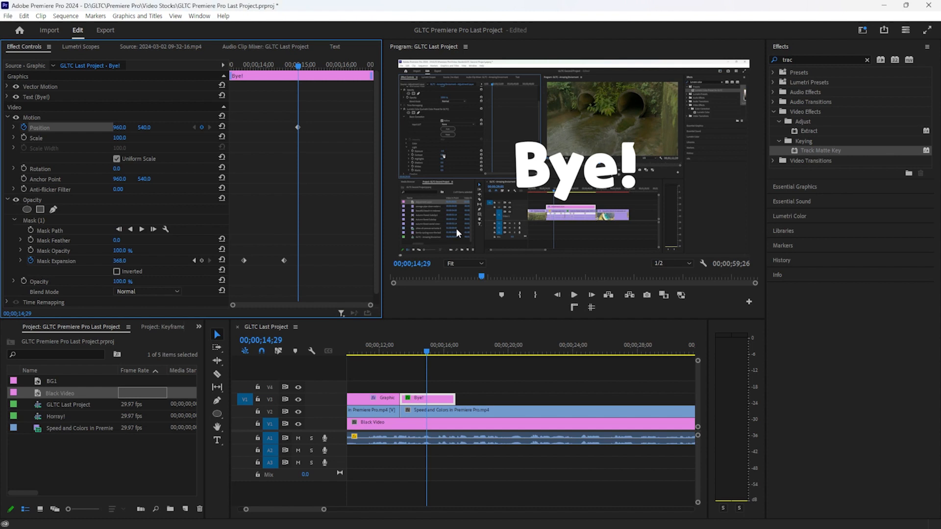
pyautogui.click(51, 119)
pyautogui.moveTo(594, 176); pyautogui.dragTo(683, 192)
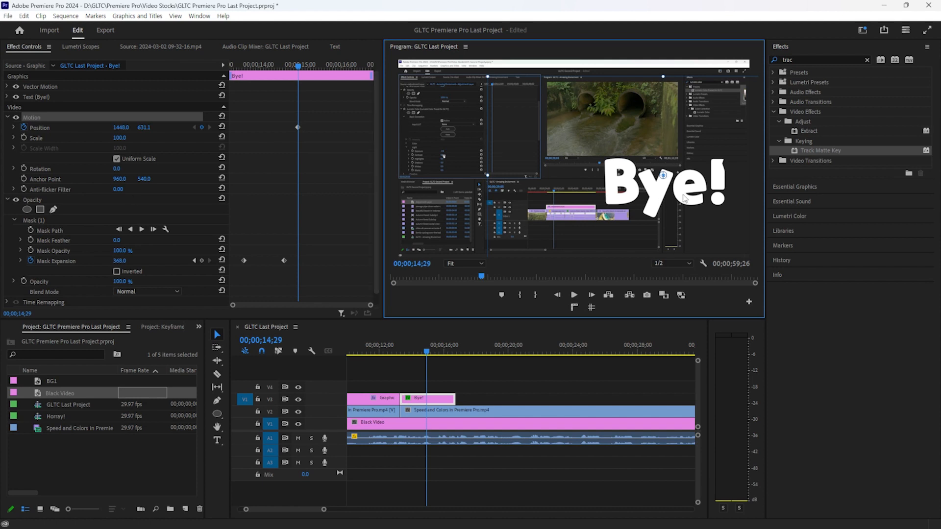
pyautogui.press('space')
pyautogui.moveTo(658, 197); pyautogui.dragTo(555, 145)
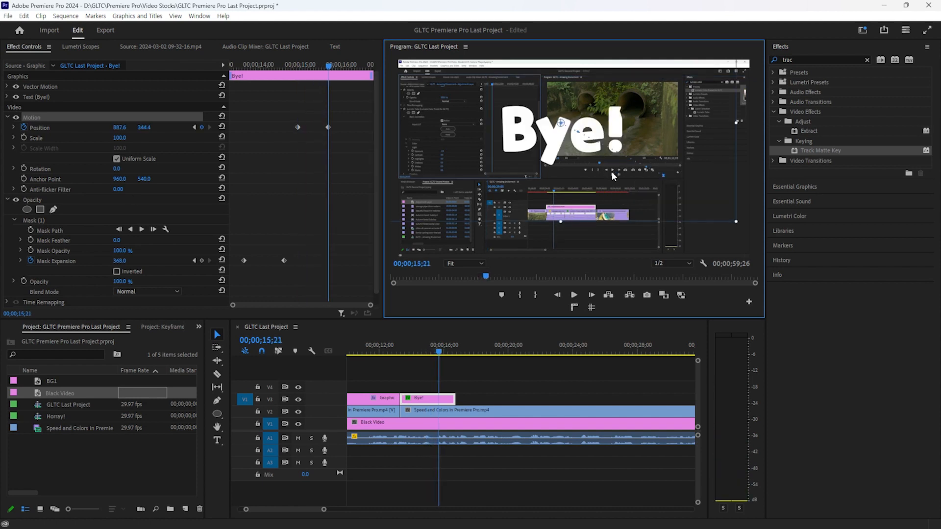
pyautogui.click(416, 350)
pyautogui.click(510, 399)
pyautogui.press('space')
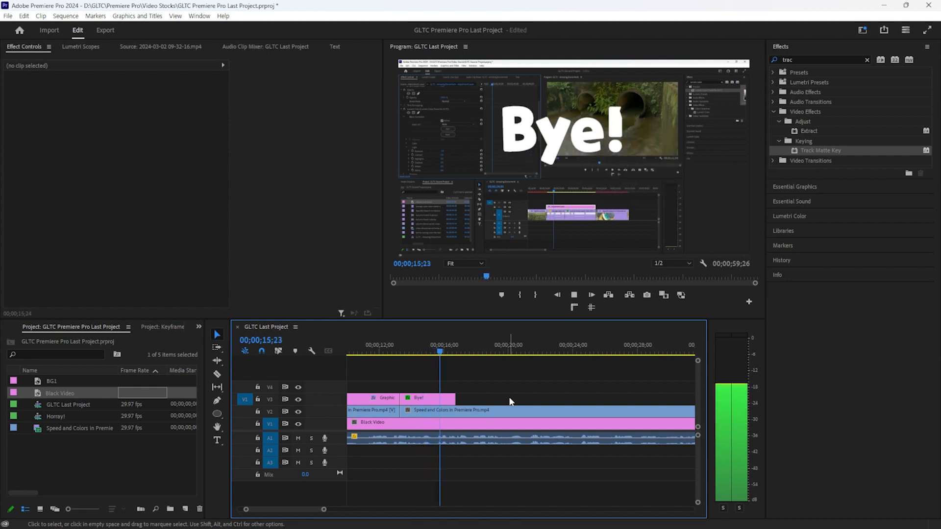
# Play through the outro, then trim all clips so the sequence ends at 00;00;21;07
pyautogui.press('space')
pyautogui.press('space')
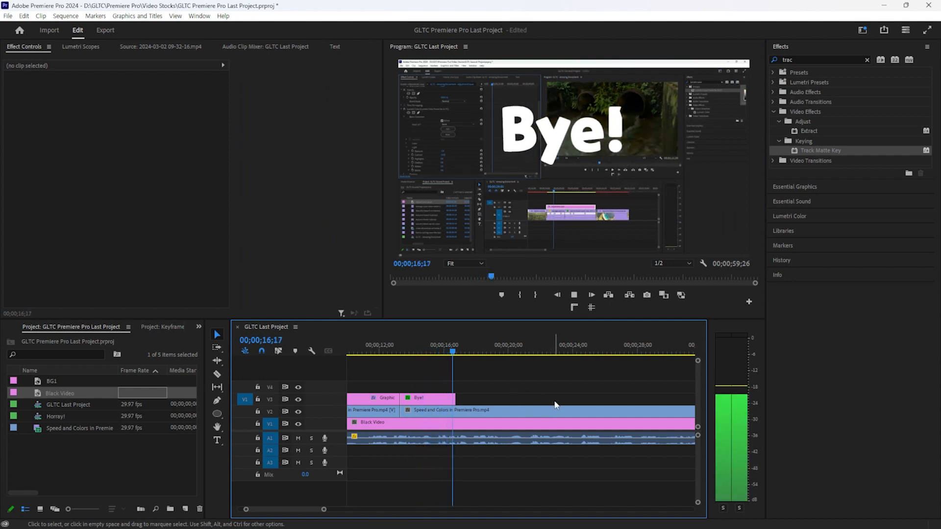
pyautogui.press('space')
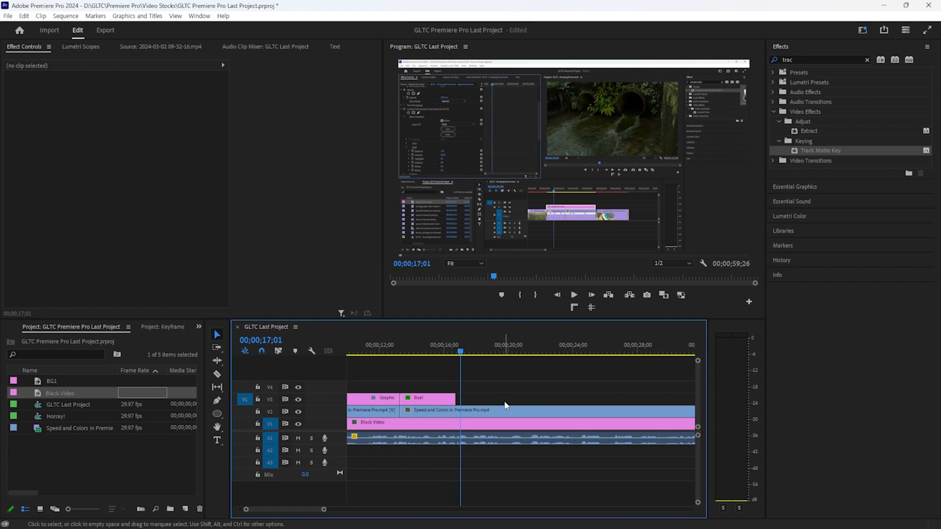
pyautogui.press('space')
pyautogui.moveTo(534, 353); pyautogui.dragTo(528, 355)
pyautogui.press('w')
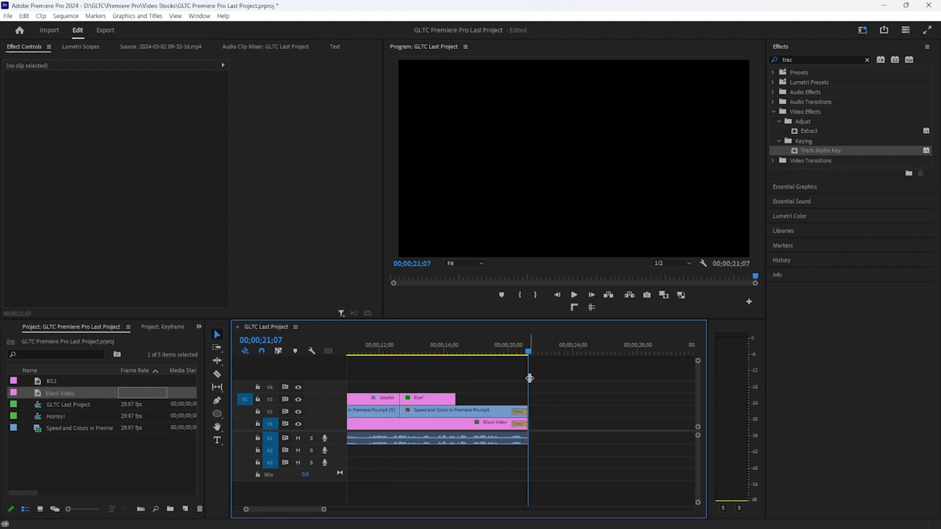
pyautogui.click(520, 413)
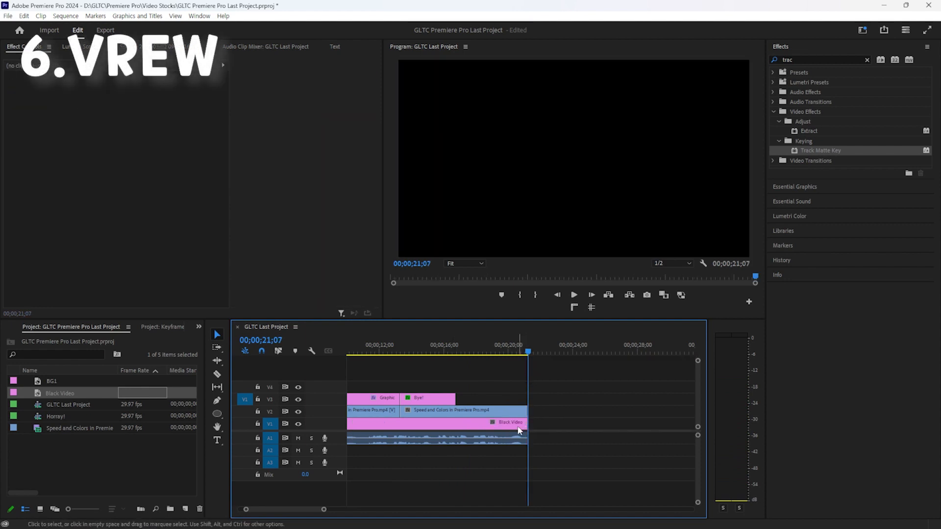
# Review the edit from 00;00;12;10, then bring the blank Chrome window over Premiere
pyautogui.scroll(3, 466, 370)
pyautogui.click(457, 354)
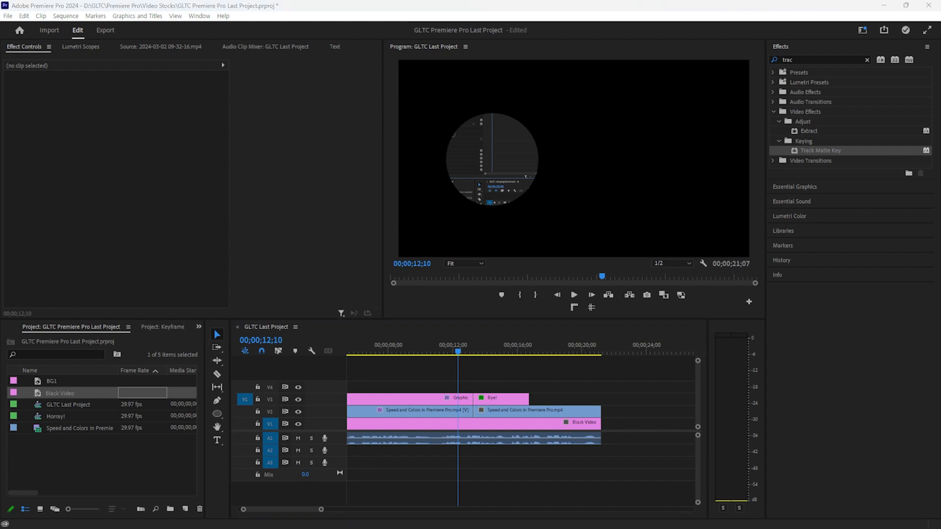
pyautogui.moveTo(764, 528); pyautogui.dragTo(706, 1)
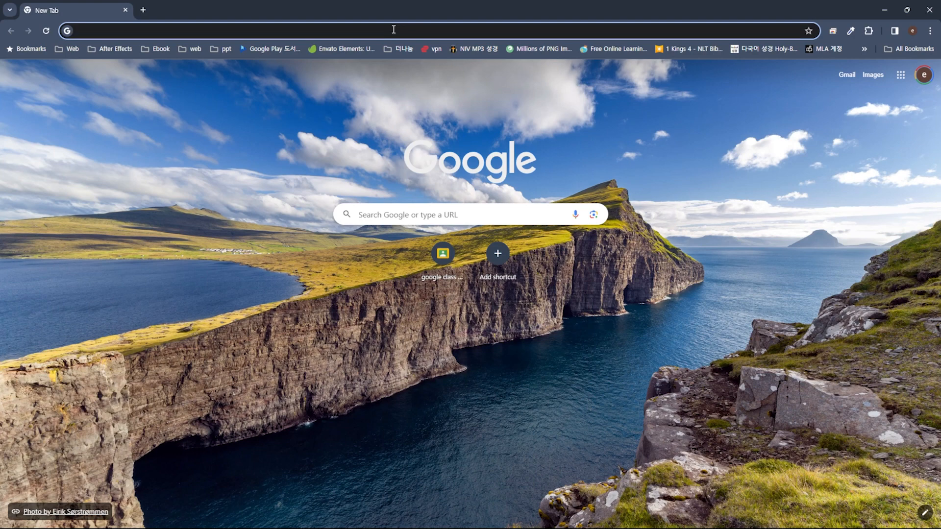
# Search the web for 'Vrew' and open the official vrew.voyagerx.com site
pyautogui.write('Vrew')
pyautogui.press('Return')
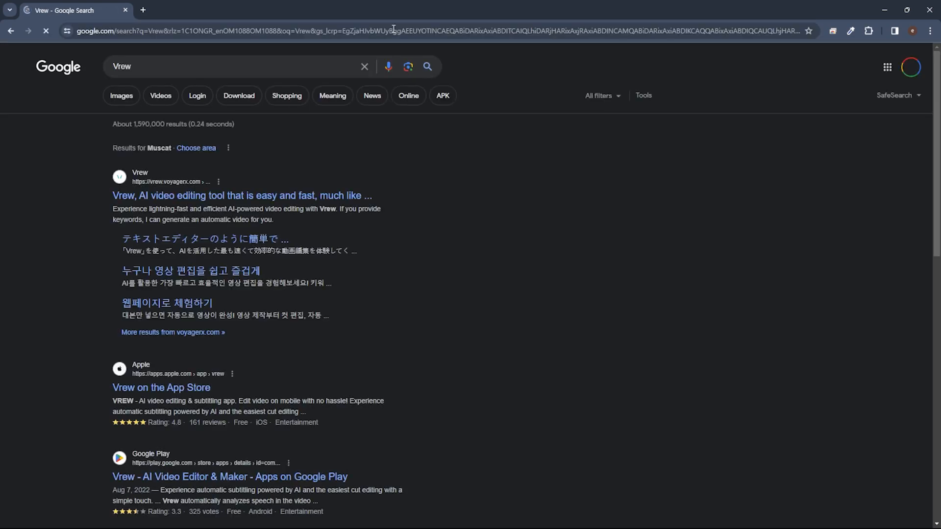
pyautogui.click(169, 201)
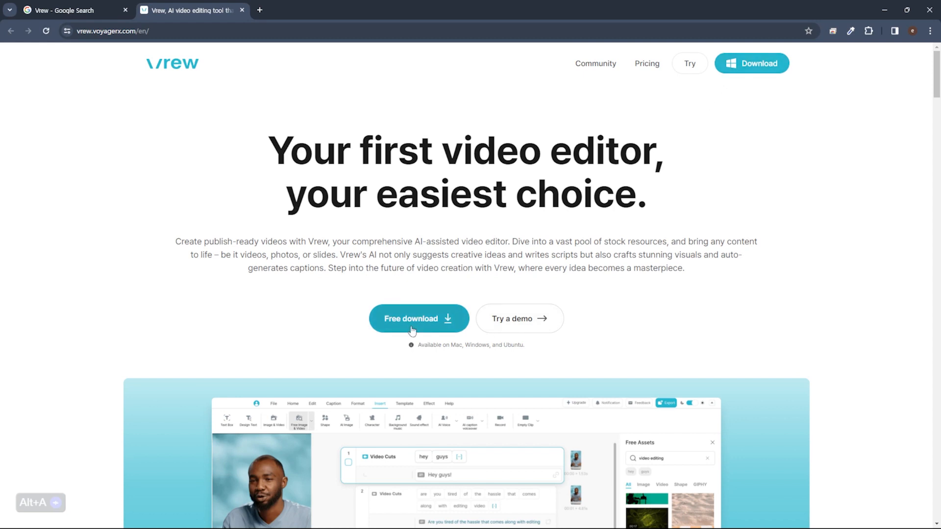
# Download Vrew-Installer-1.15.3.exe, keeping the unverified file, and launch the installer
pyautogui.click(441, 317)
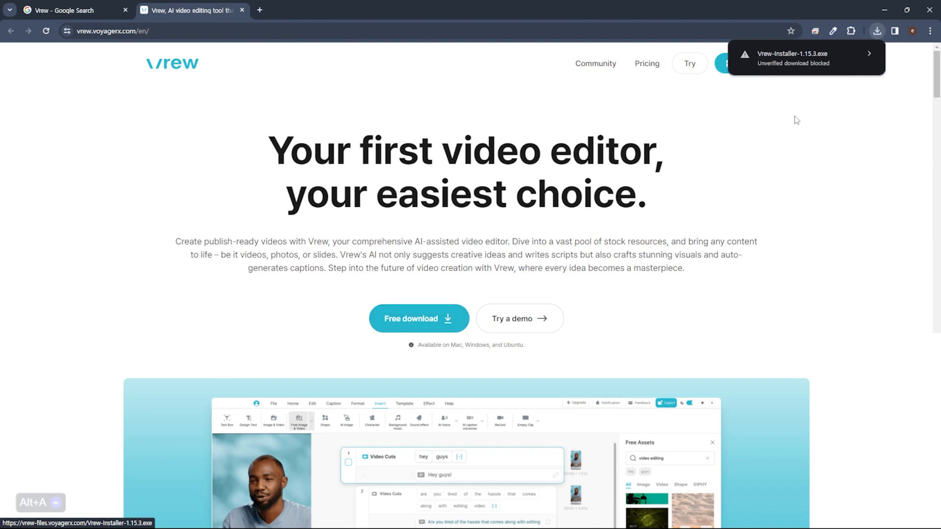
pyautogui.click(819, 60)
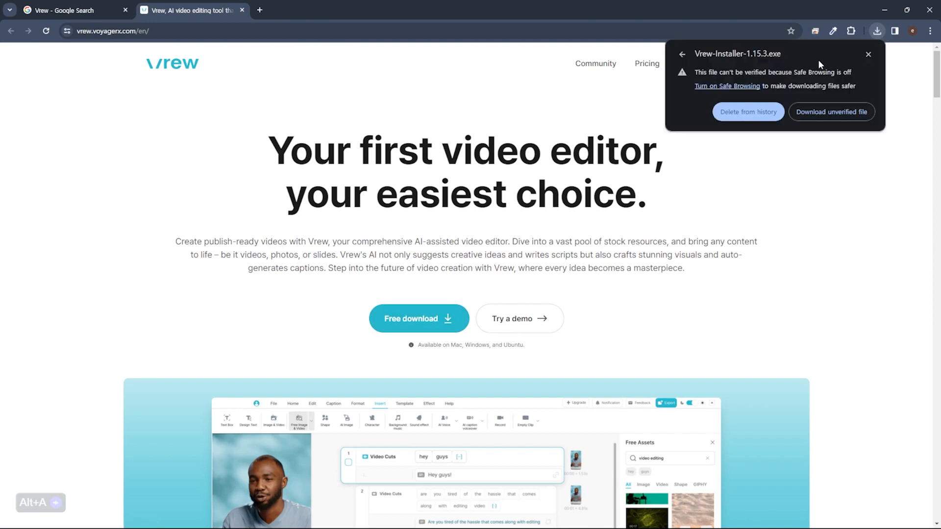
pyautogui.click(815, 121)
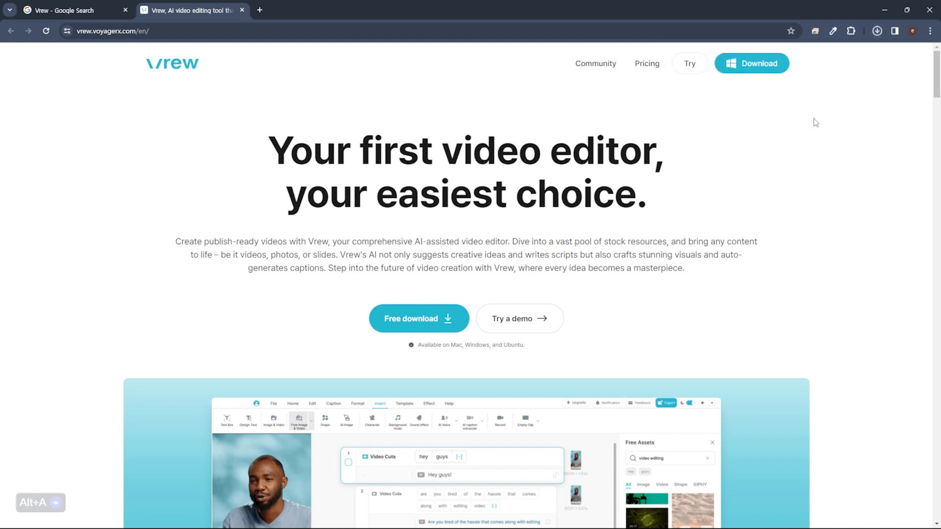
pyautogui.click(877, 32)
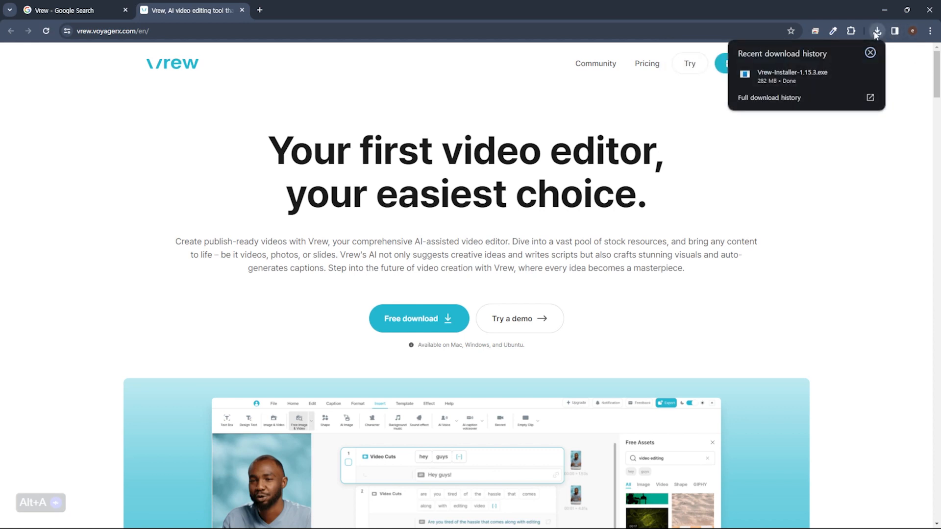
pyautogui.click(809, 80)
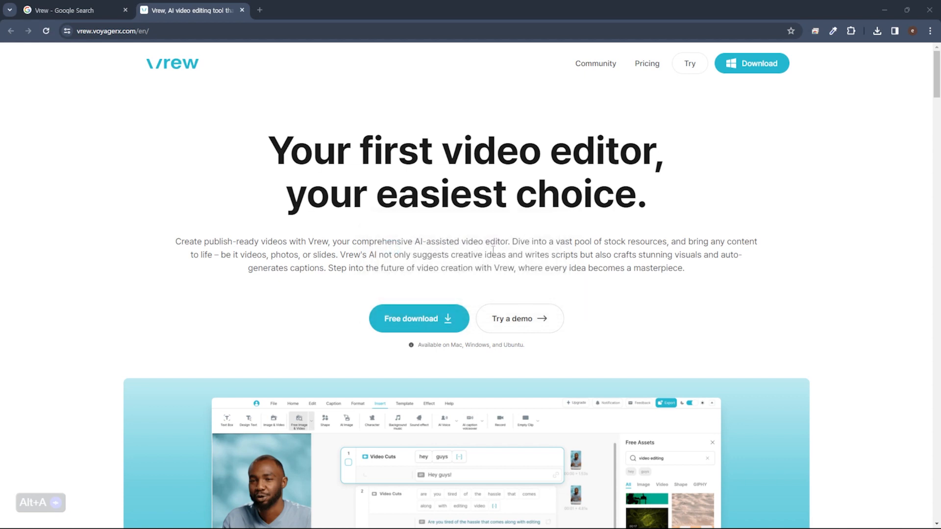
# Scroll up and down through the empty Vrew 회원 가입 sign-up form
pyautogui.scroll(-2, 397, 233)
pyautogui.scroll(2, 441, 243)
pyautogui.scroll(-2, 574, 186)
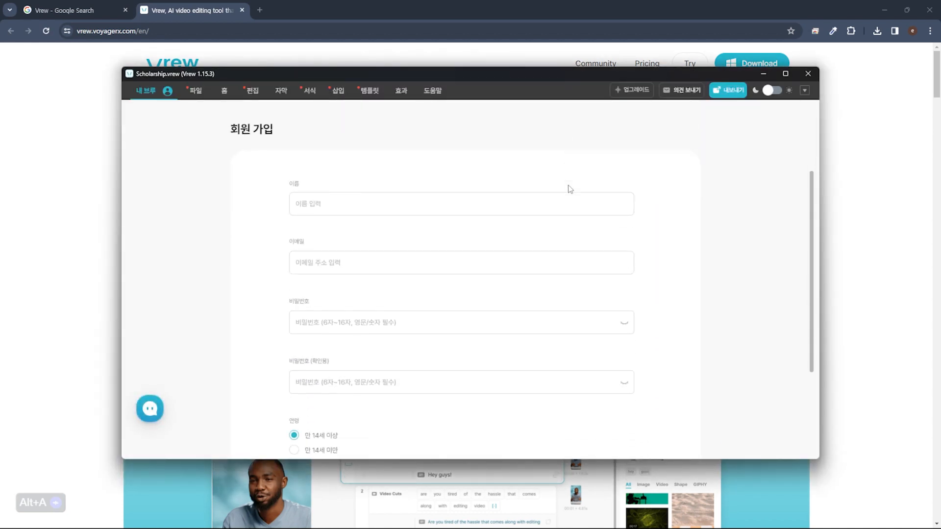
pyautogui.scroll(-1, 569, 190)
pyautogui.scroll(1, 569, 190)
# Enter the account name and the Gmail e-mail address in the Vrew sign-up form
pyautogui.moveTo(218, 119); pyautogui.dragTo(372, 136)
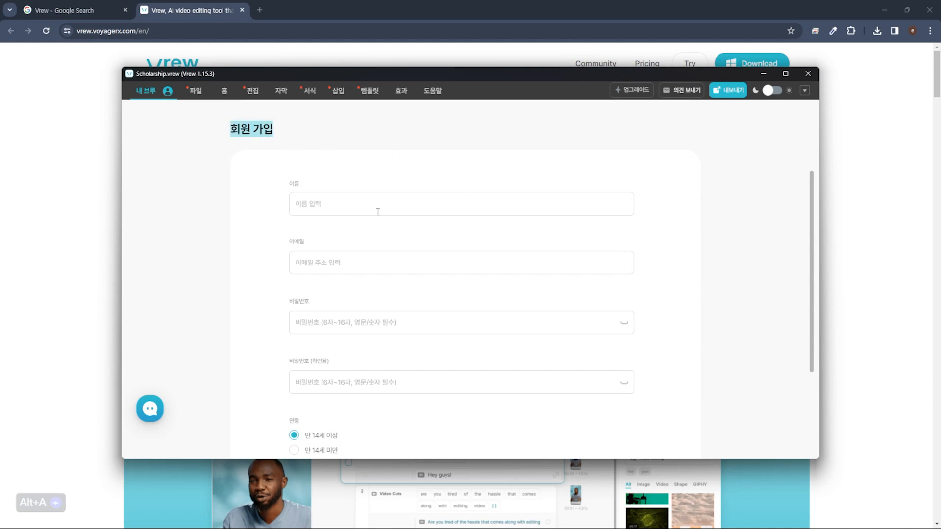
pyautogui.click(343, 201)
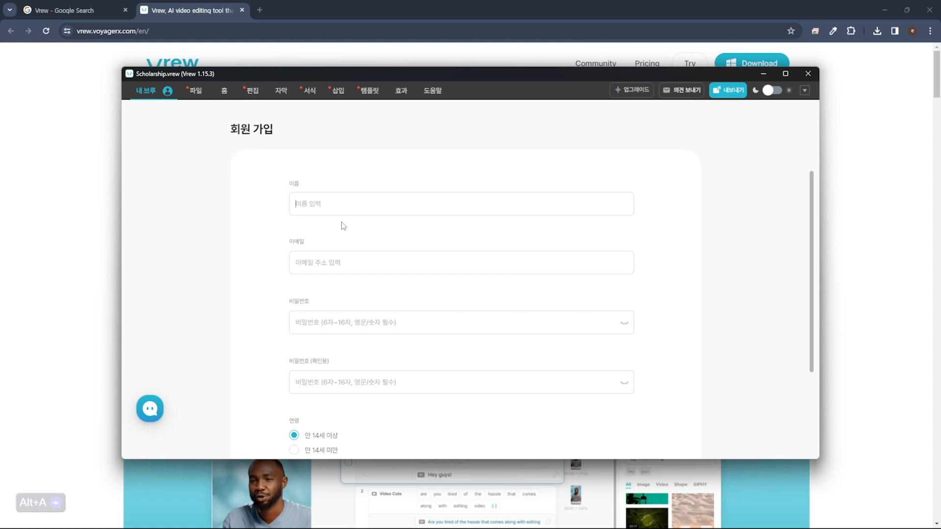
pyautogui.write('GLTV')
pyautogui.click(339, 255)
# Enter and confirm the password, submit with 다음으로, and bring Chrome to the front
pyautogui.click(314, 322)
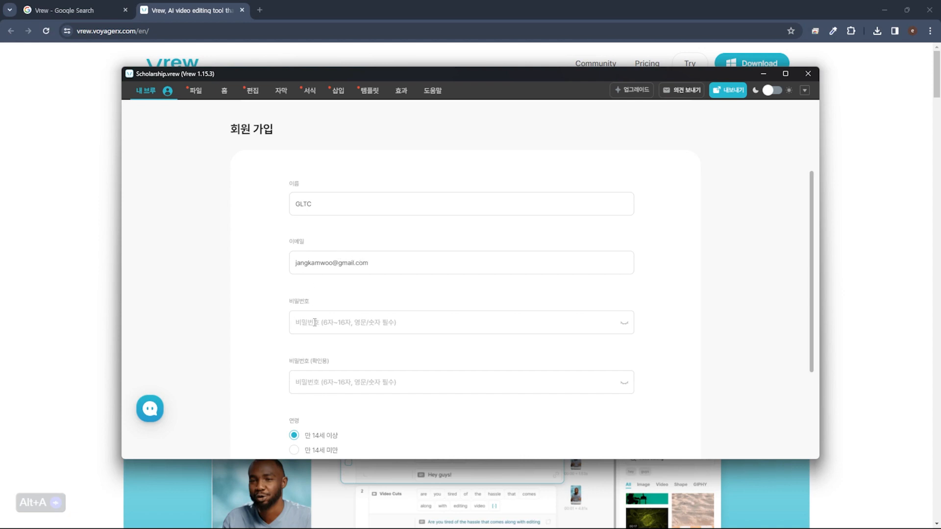
pyautogui.write('***********')
pyautogui.click(376, 391)
pyautogui.write('**')
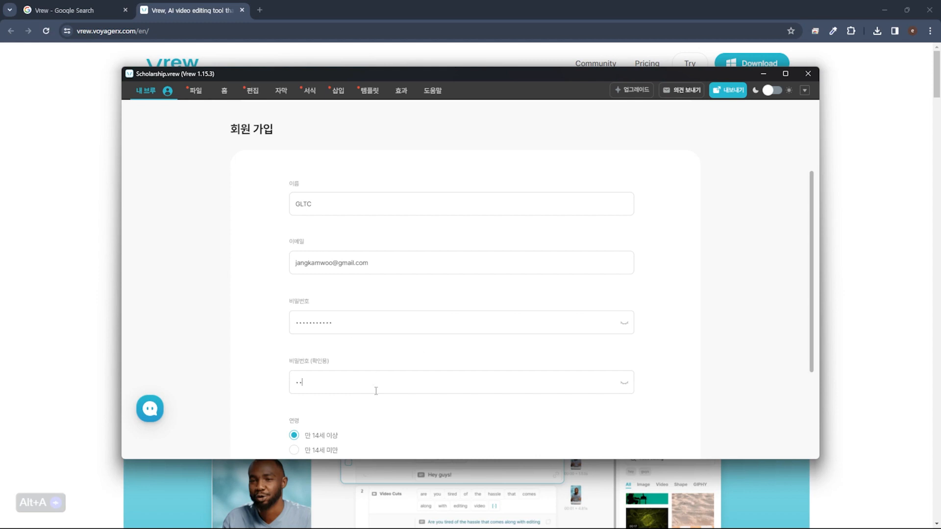
pyautogui.write('******')
pyautogui.hotkey('ctrl', 'a')
pyautogui.write('*********')
pyautogui.scroll(-3, 376, 391)
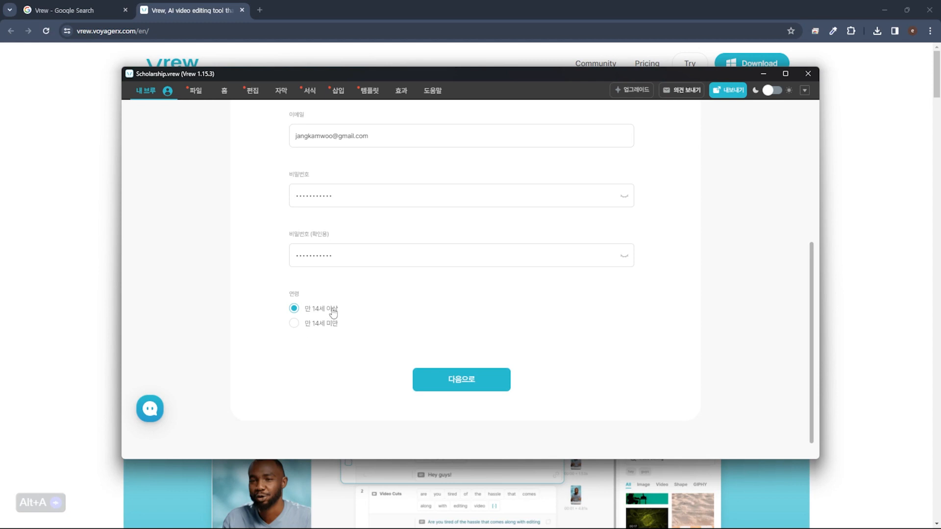
pyautogui.click(481, 380)
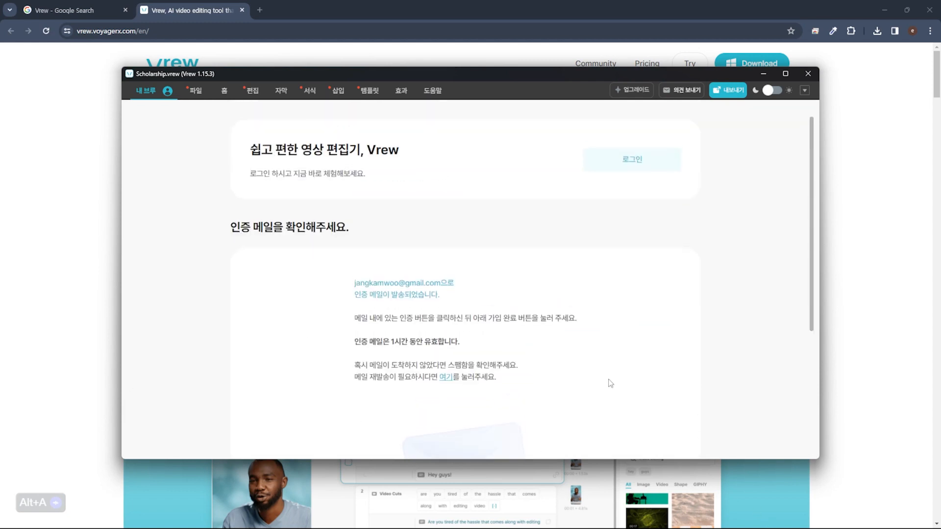
pyautogui.click(367, 4)
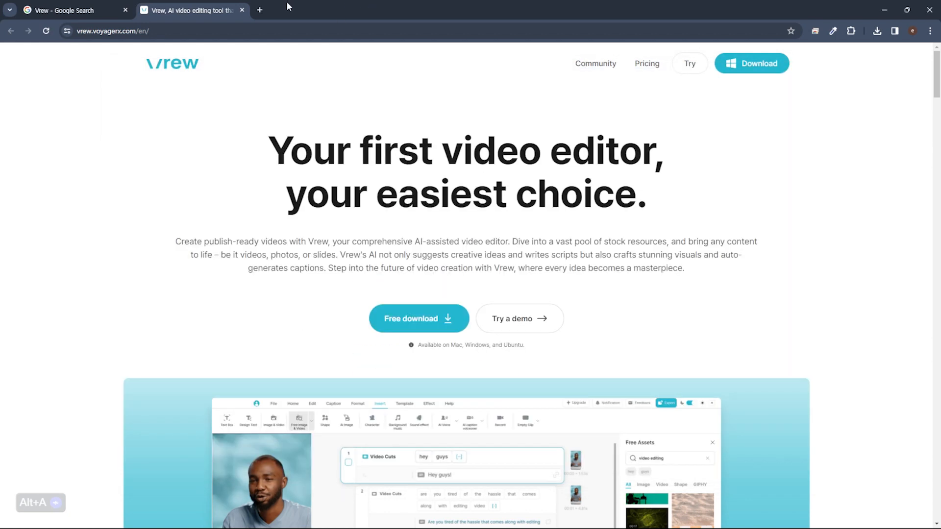
# Return to Vrew and confirm the e-mail verification with 가입 완료 to finish signing up
pyautogui.hotkey('ctrl', 'n')
pyautogui.hotkey('ctrl', 'w')
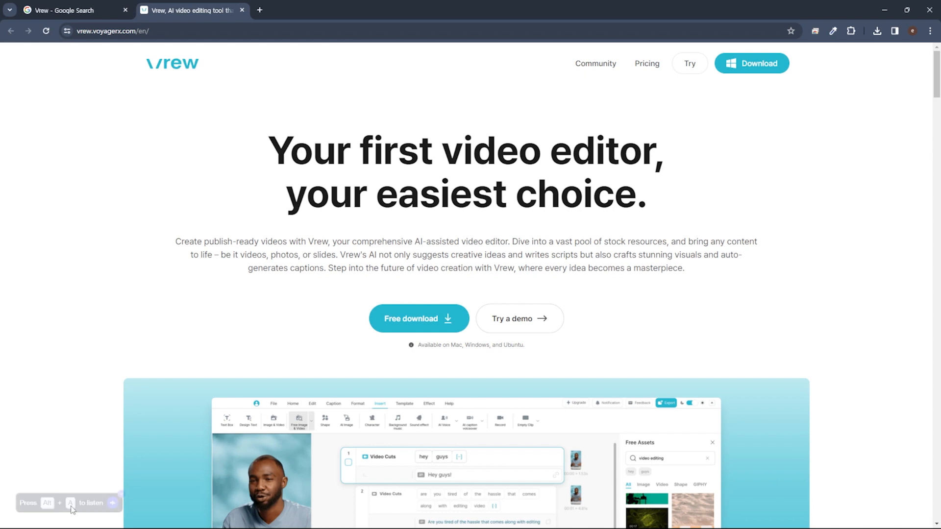
pyautogui.click(601, 519)
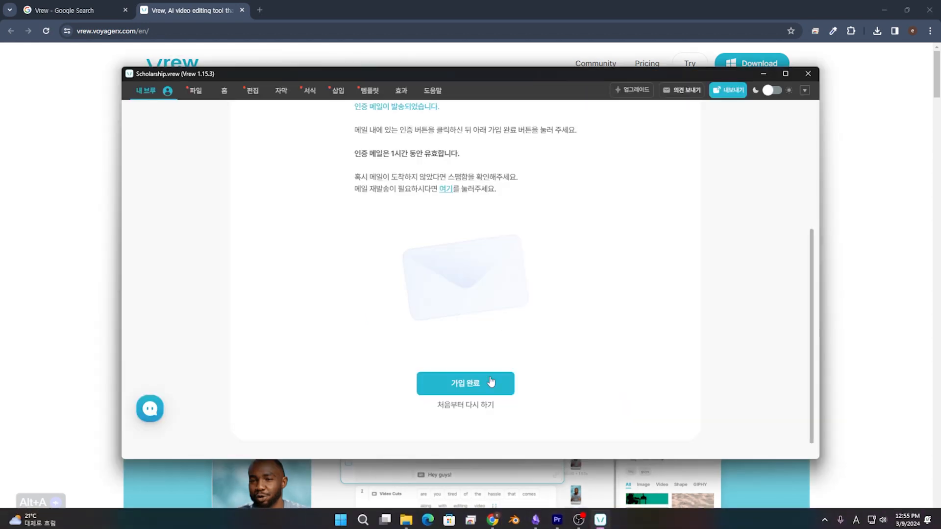
pyautogui.click(486, 388)
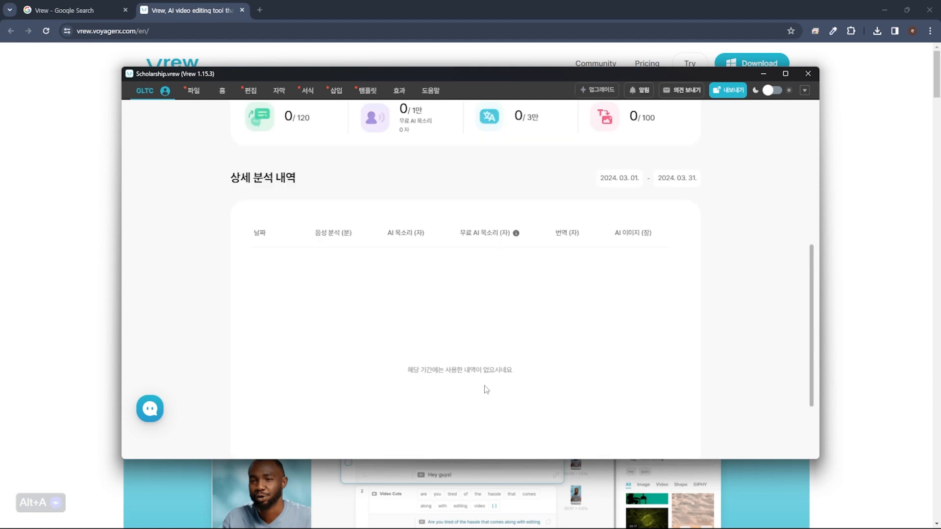
pyautogui.scroll(6, 486, 389)
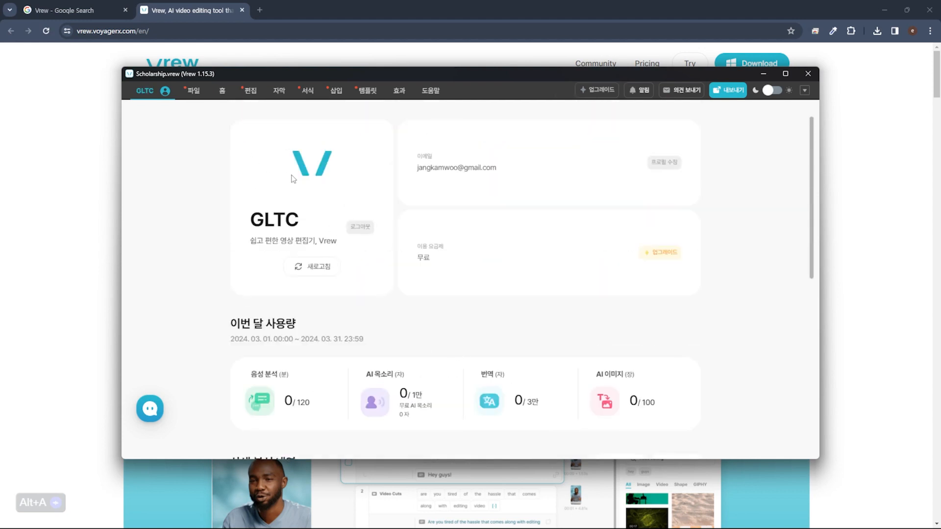
pyautogui.moveTo(253, 226); pyautogui.dragTo(304, 235)
pyautogui.click(304, 235)
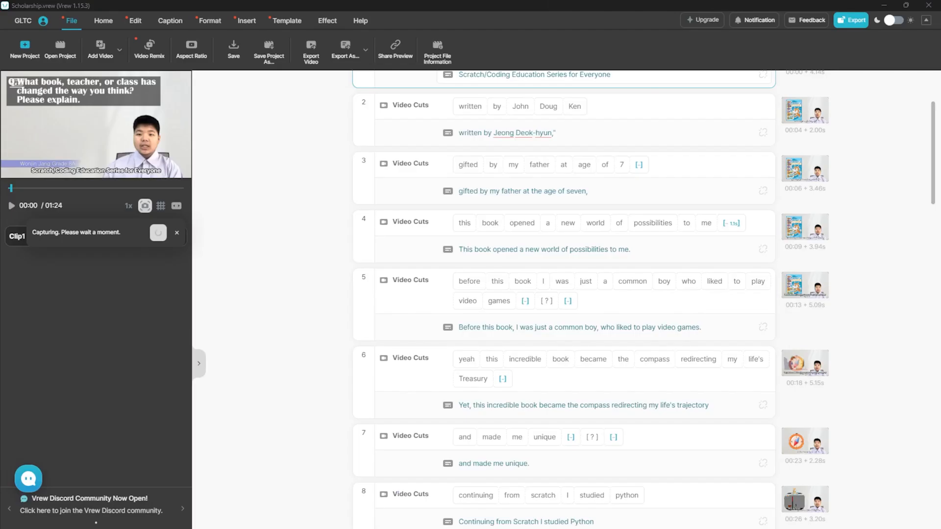
# Start a new Vrew project that loads video/audio from the PC, then switch to Premiere Pro
pyautogui.scroll(-10, 316, 373)
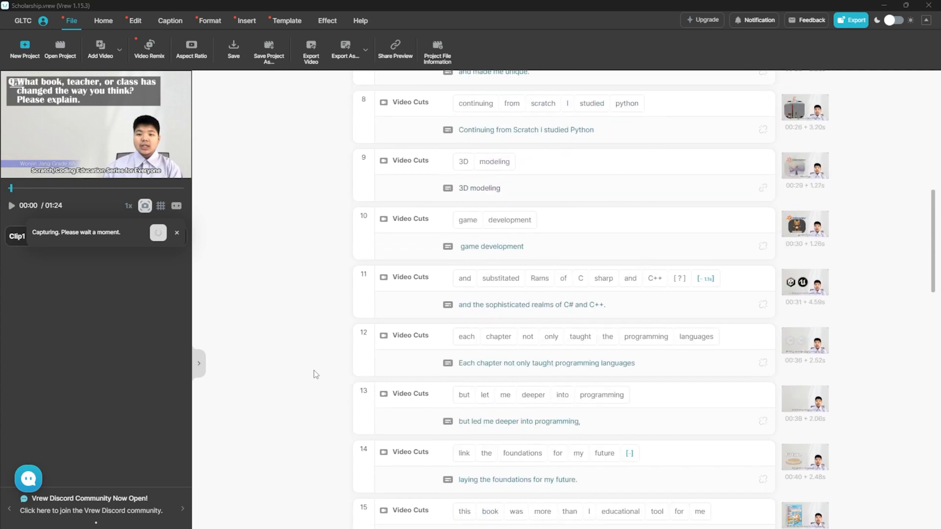
pyautogui.scroll(7, 309, 371)
pyautogui.scroll(5, 307, 371)
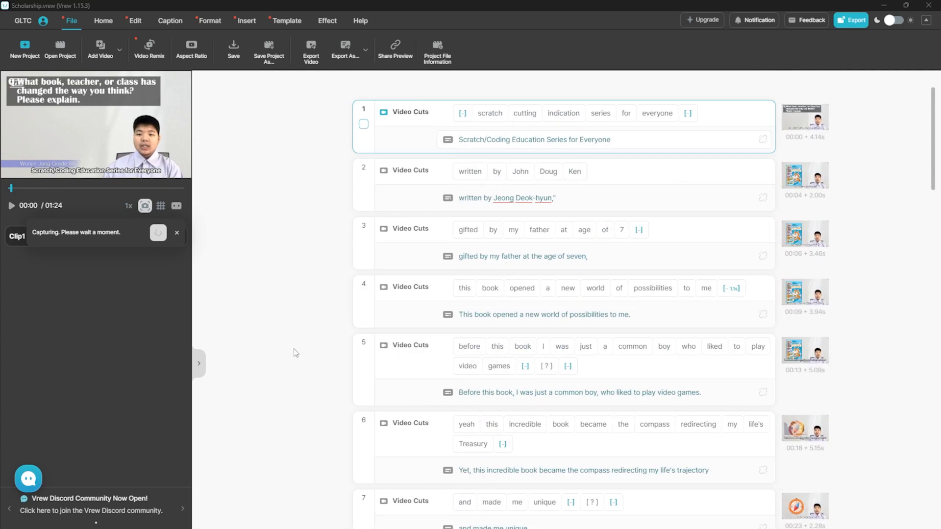
pyautogui.click(25, 51)
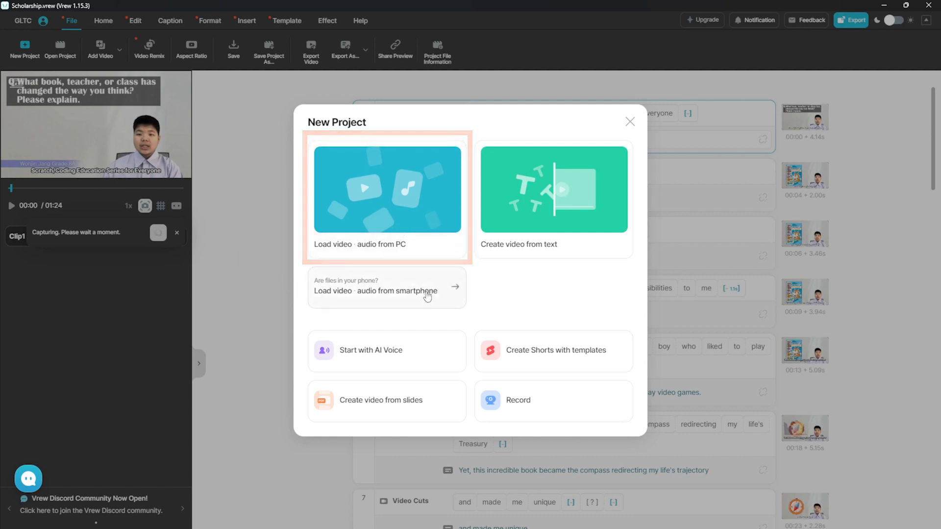
pyautogui.click(421, 218)
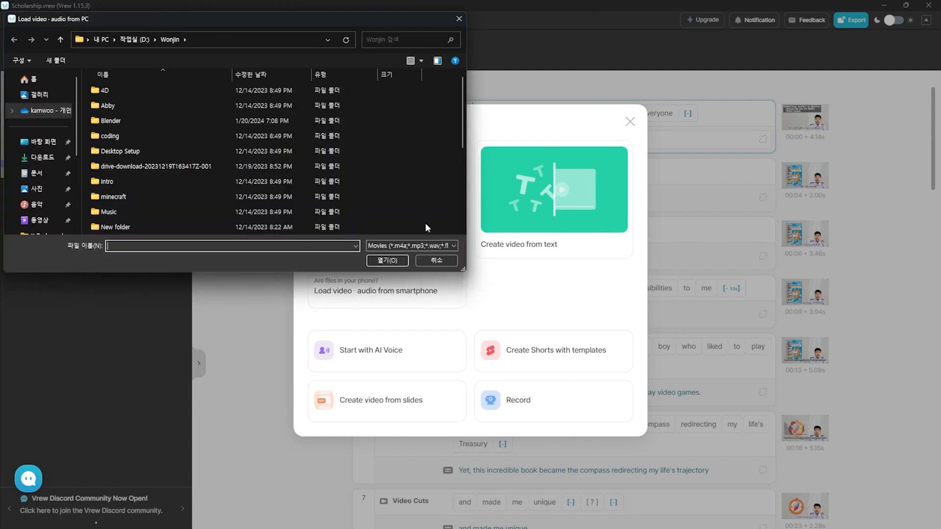
pyautogui.click(557, 518)
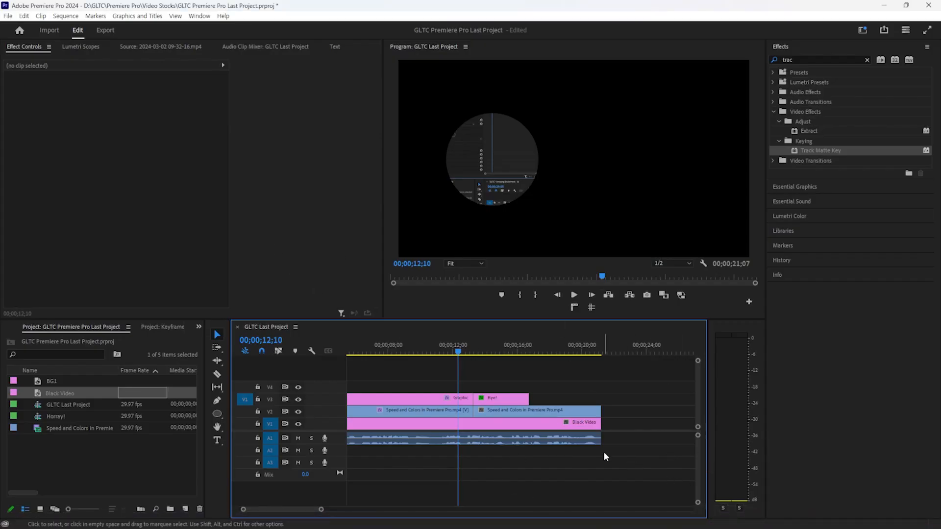
# Export the sequence with default Media File settings as GLTC Last Project.mp4
pyautogui.hotkey('ctrl', 'm')
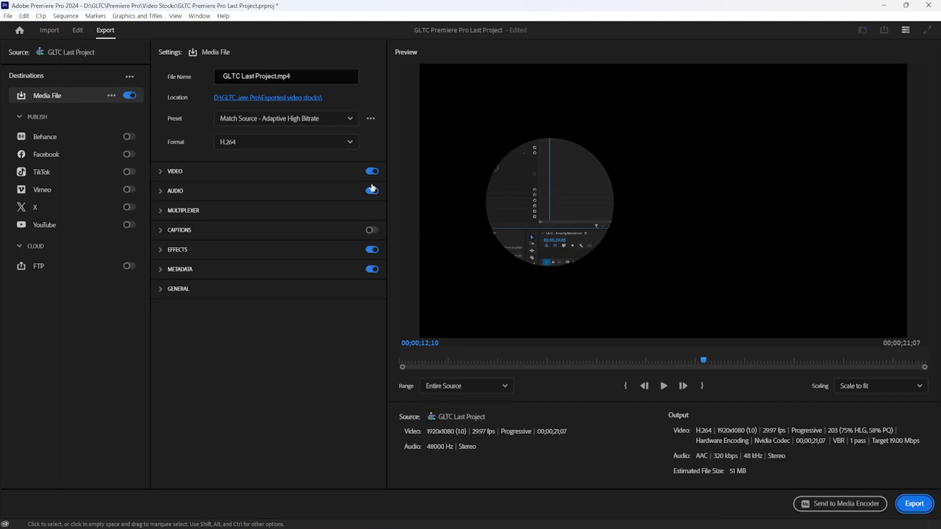
pyautogui.click(906, 504)
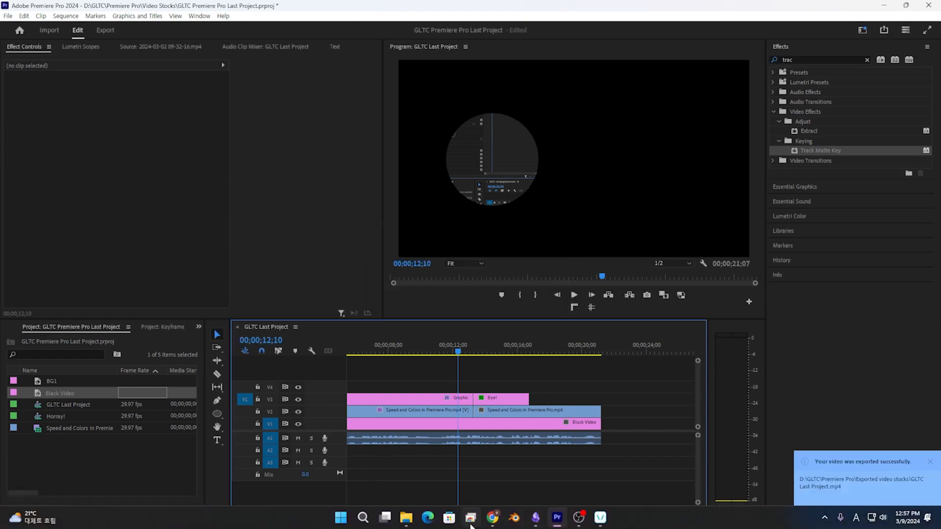
# In Vrew, pick the exported video from D:\GLTC\Premiere Pro\Exported video stocks
pyautogui.click(601, 518)
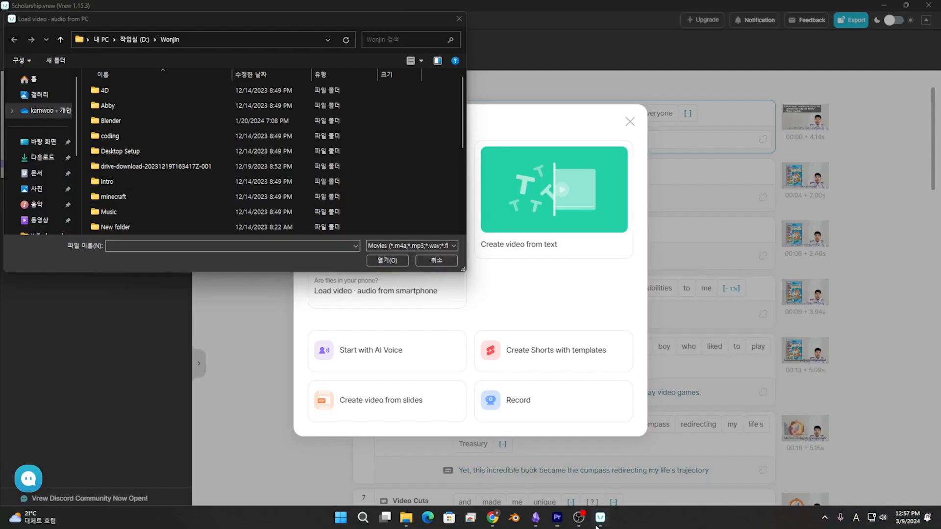
pyautogui.scroll(-3, 36, 230)
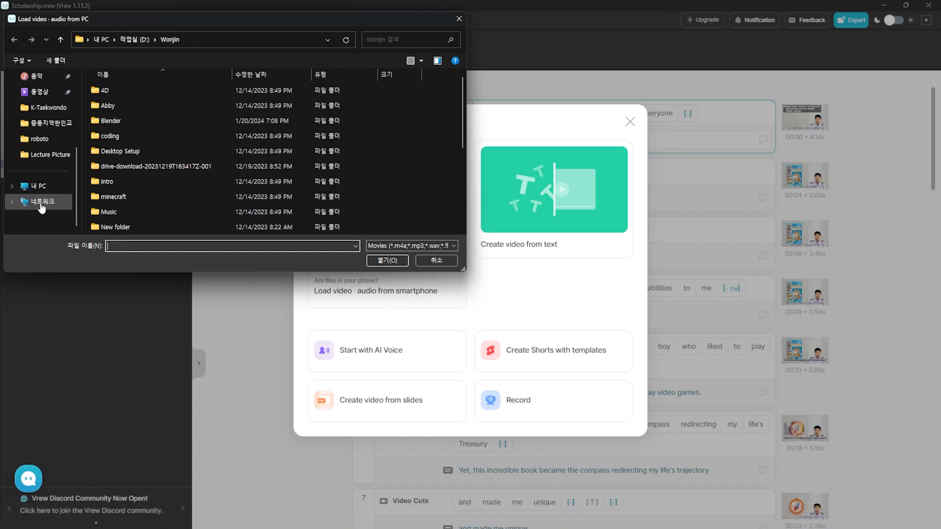
pyautogui.click(47, 186)
pyautogui.doubleClick(268, 110)
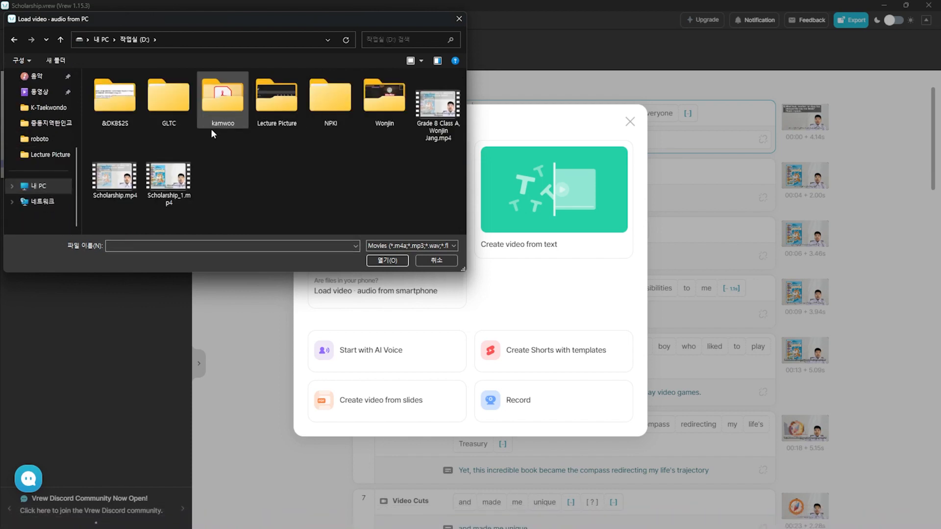
pyautogui.doubleClick(118, 107)
pyautogui.hotkey('alt', 'Left')
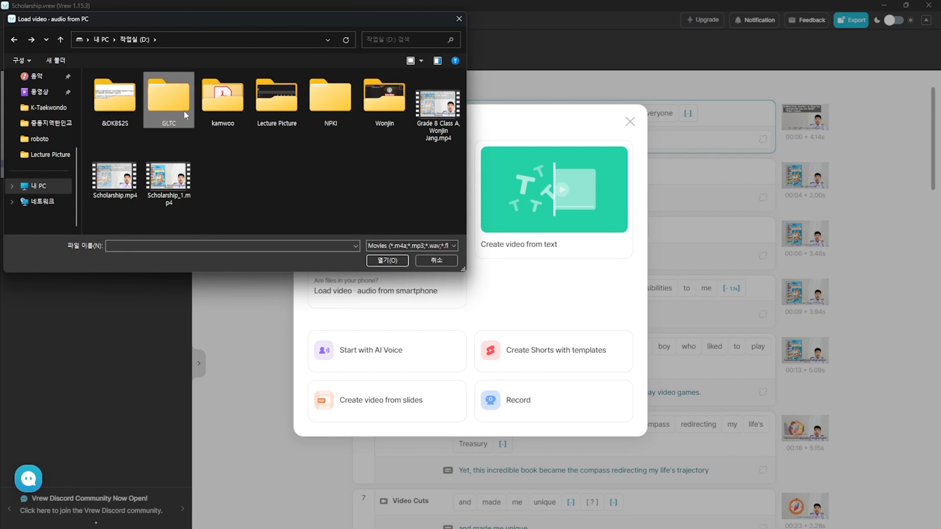
pyautogui.doubleClick(182, 111)
pyautogui.doubleClick(151, 94)
pyautogui.doubleClick(150, 110)
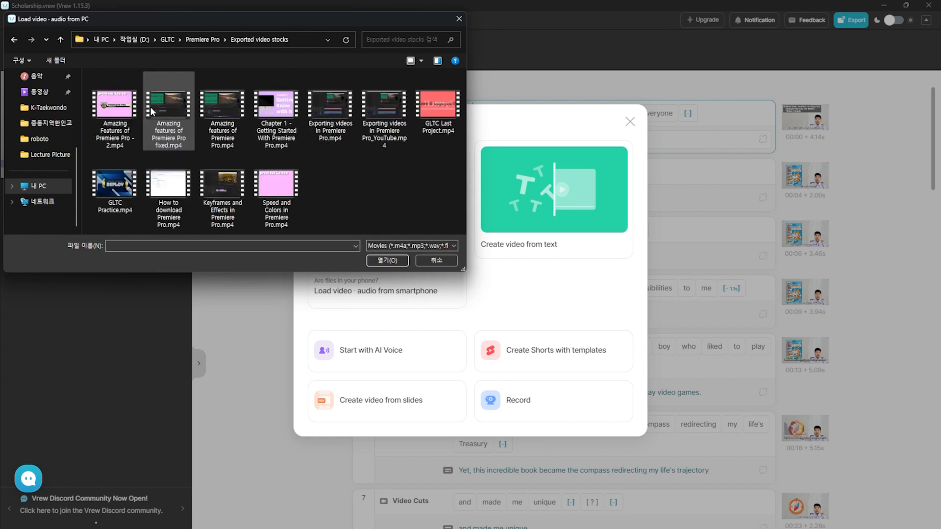
pyautogui.doubleClick(395, 126)
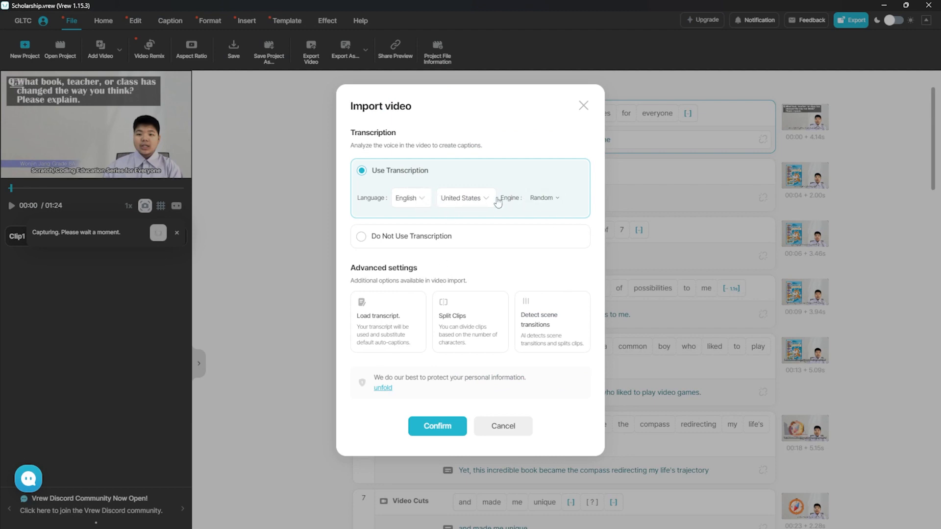
# Import it with English (United States) transcription using the Random engine
pyautogui.click(532, 206)
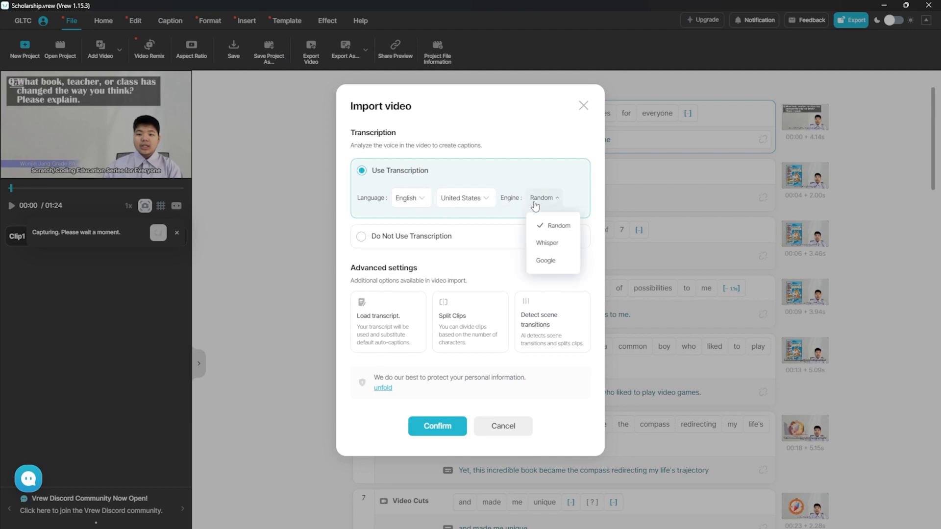
pyautogui.click(557, 151)
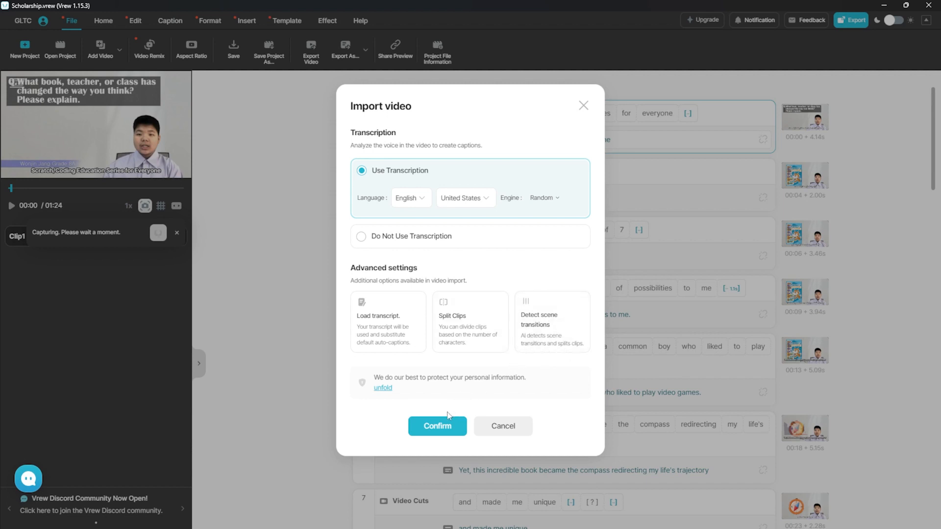
pyautogui.click(437, 427)
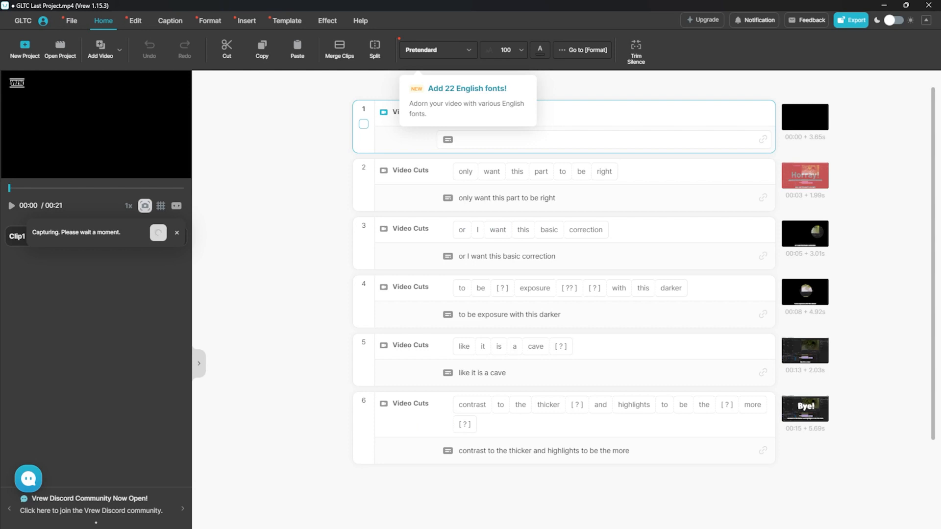
# Preview the second clip, then rewind to 00:00 and play the transcript from the start
pyautogui.click(631, 118)
pyautogui.click(612, 99)
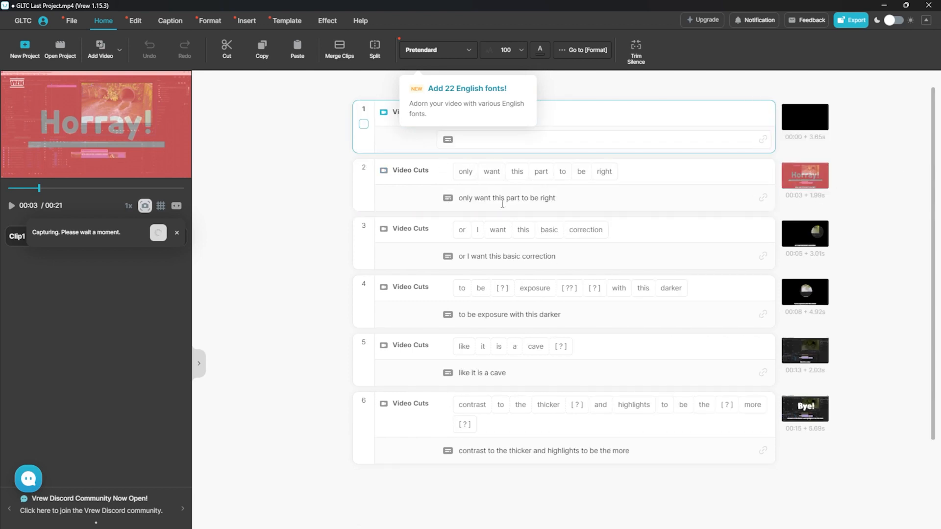
pyautogui.click(9, 188)
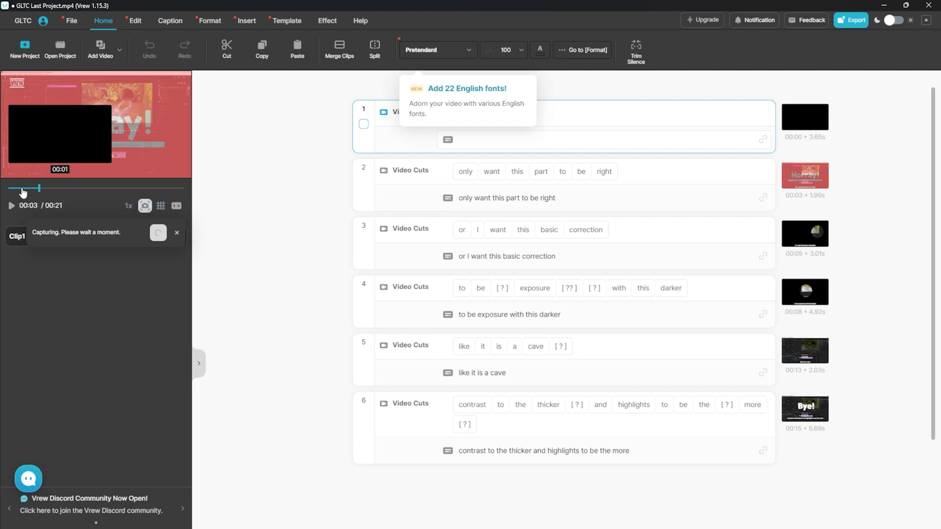
pyautogui.click(12, 207)
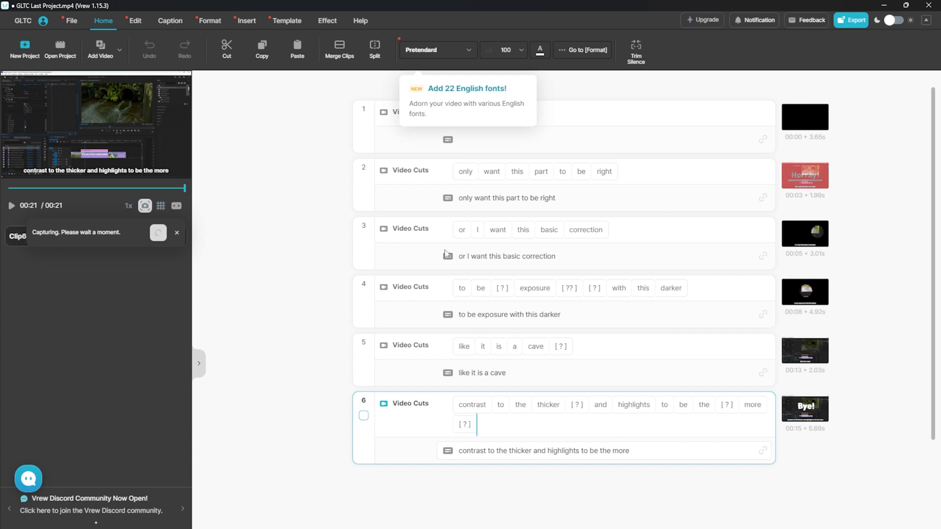
# Fix clip 2's caption with 'I', clip 4's with 'co', and retype clip 5 as 'as it is a cove'
pyautogui.click(467, 198)
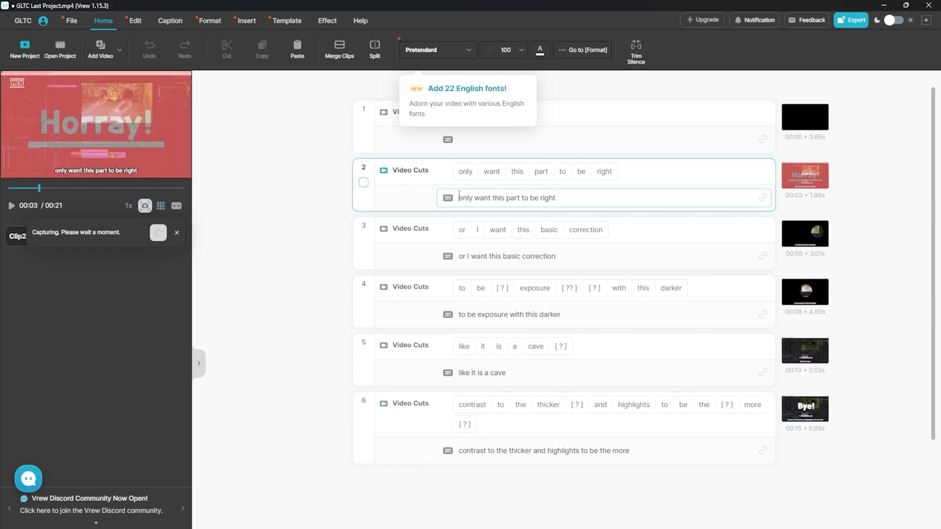
pyautogui.write('I')
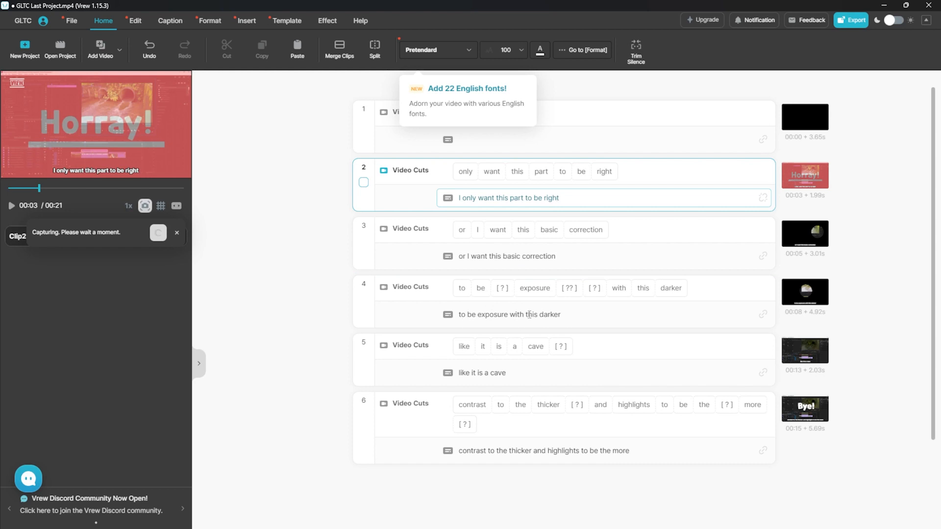
pyautogui.click(575, 317)
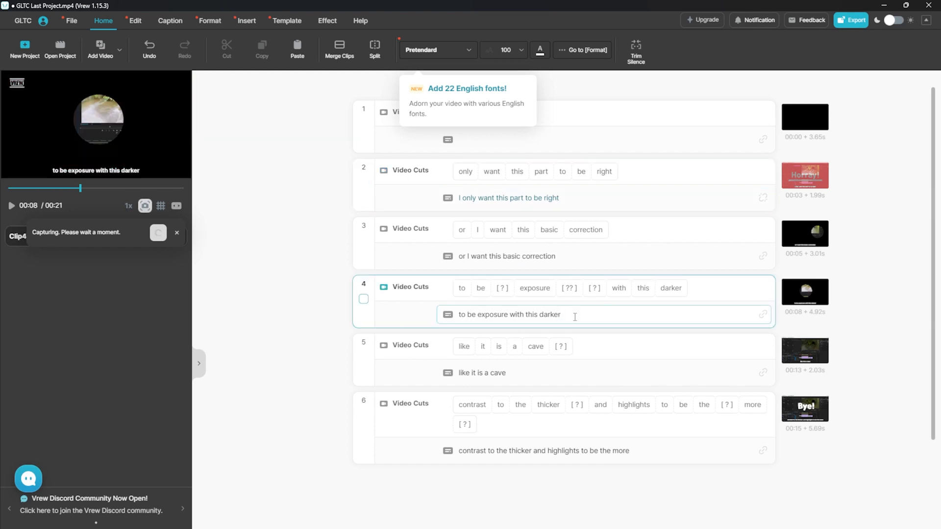
pyautogui.write('co')
pyautogui.click(526, 376)
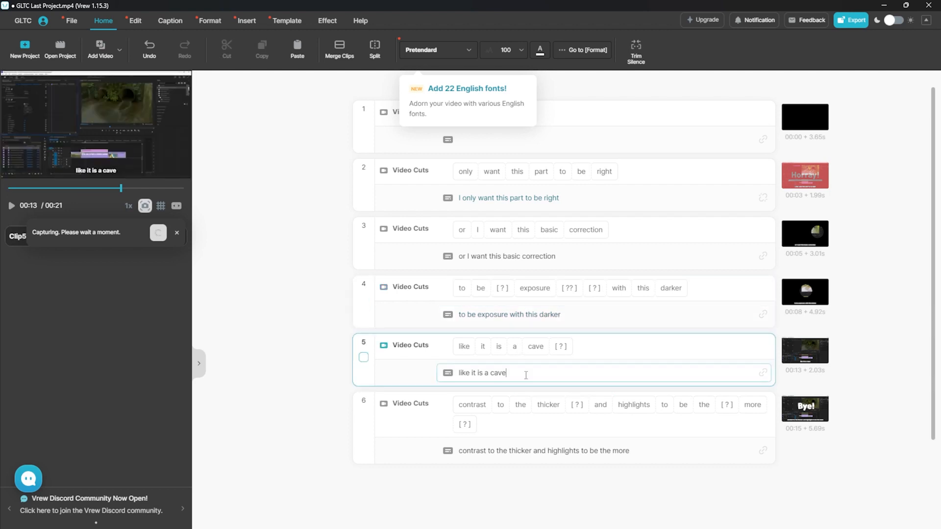
pyautogui.doubleClick(487, 374)
pyautogui.moveTo(524, 374); pyautogui.dragTo(456, 372)
pyautogui.write('a')
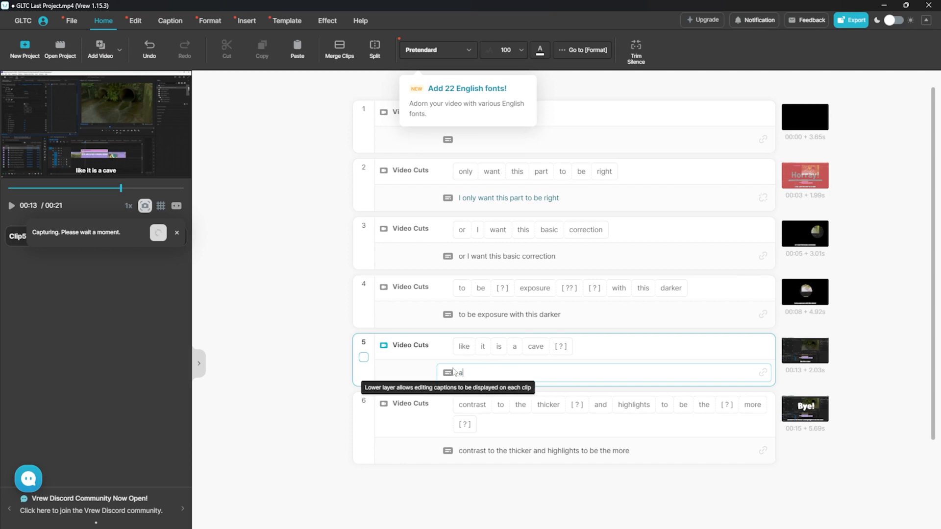
pyautogui.write('s it is a co')
pyautogui.write('ve')
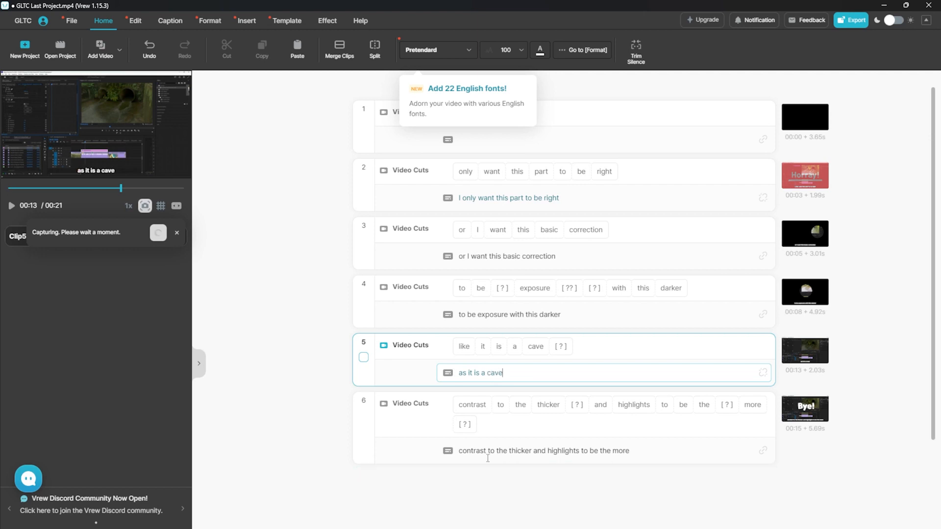
# Replace 'the' before 'thicker' with 'be' in clip 6's caption, checking it by playback
pyautogui.click(488, 458)
pyautogui.moveTo(491, 457); pyautogui.dragTo(618, 451)
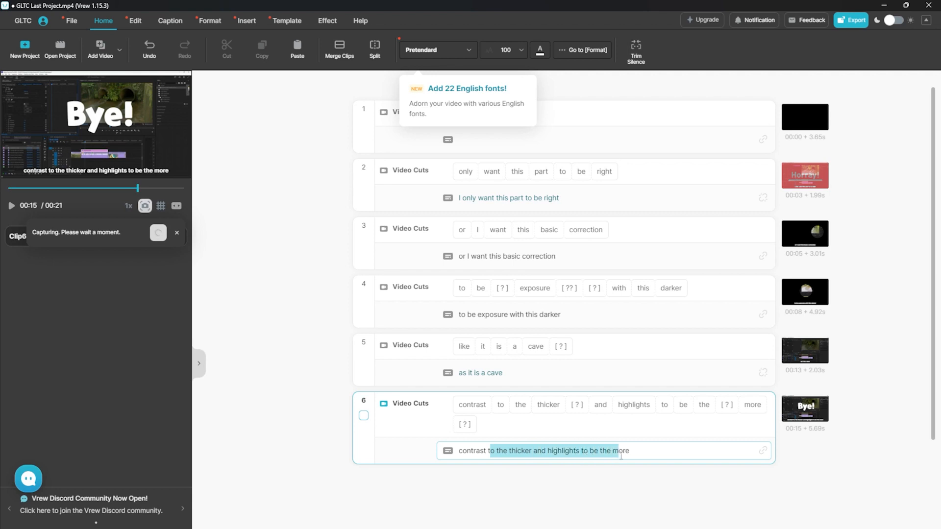
pyautogui.click(28, 206)
pyautogui.click(11, 207)
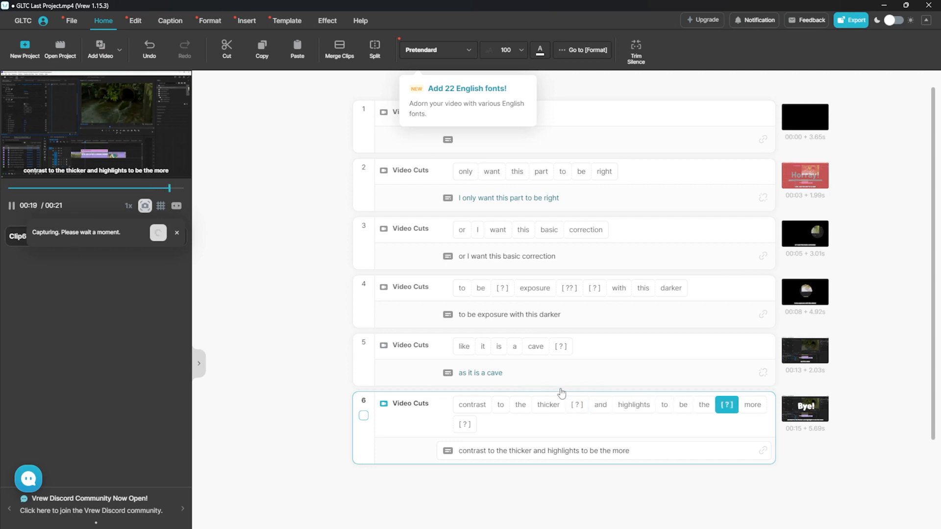
pyautogui.click(547, 451)
pyautogui.doubleClick(524, 451)
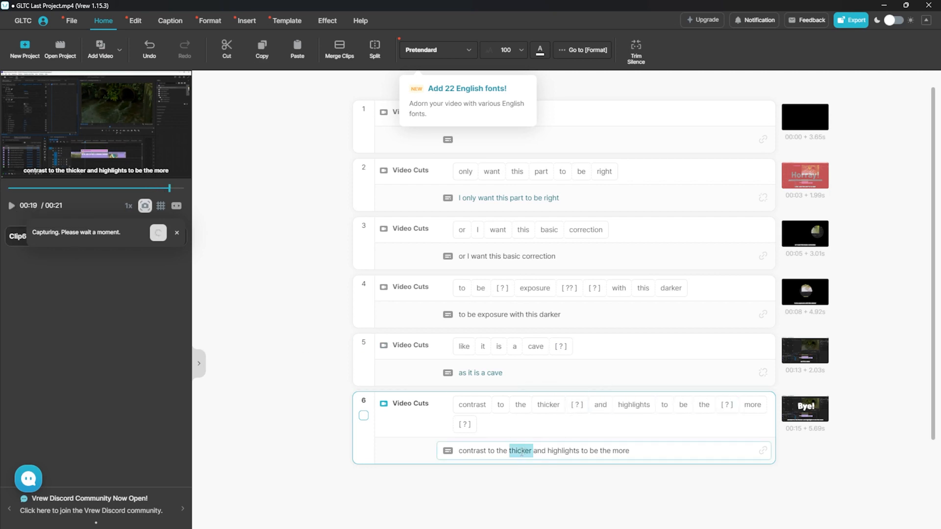
pyautogui.click(499, 452)
pyautogui.doubleClick(499, 452)
pyautogui.write('ve')
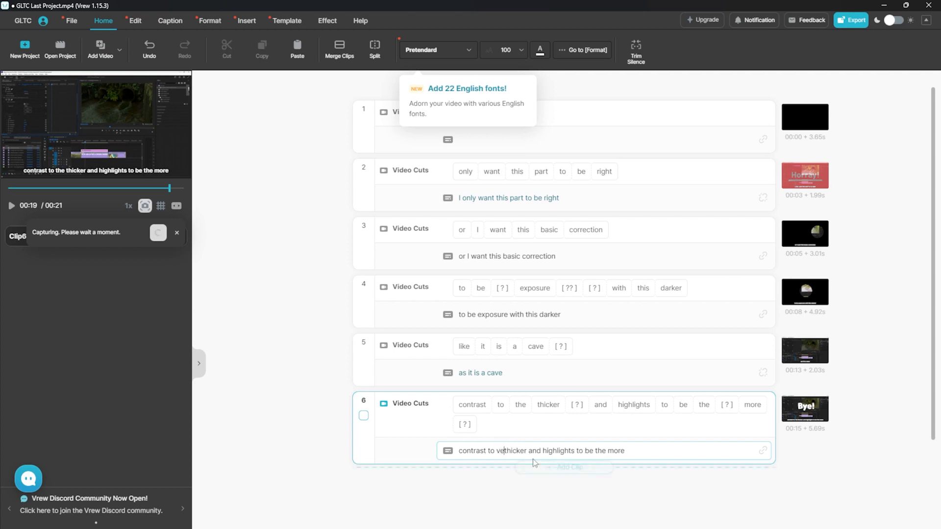
pyautogui.press('BackSpace')
pyautogui.press('BackSpace')
pyautogui.write('be')
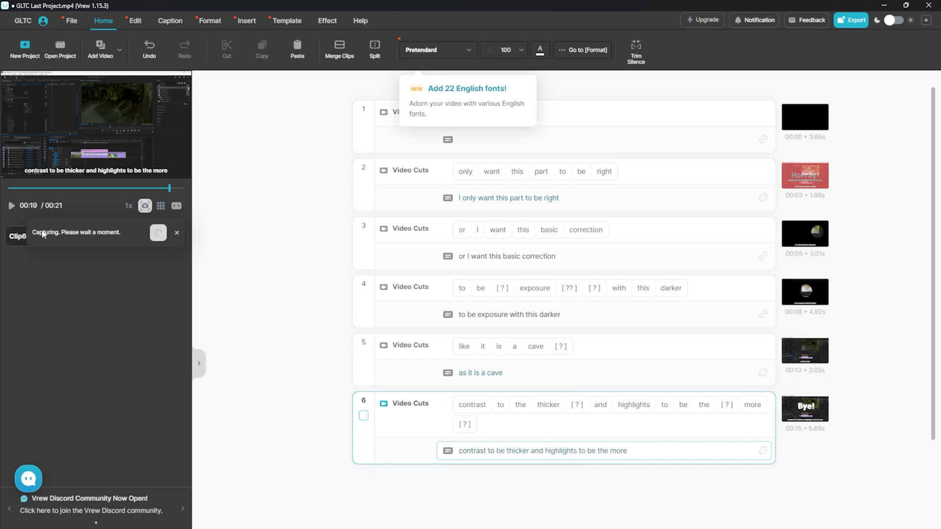
# Replay clip 6 and delete the extra 'the' so it ends 'highlights to be more'
pyautogui.click(12, 205)
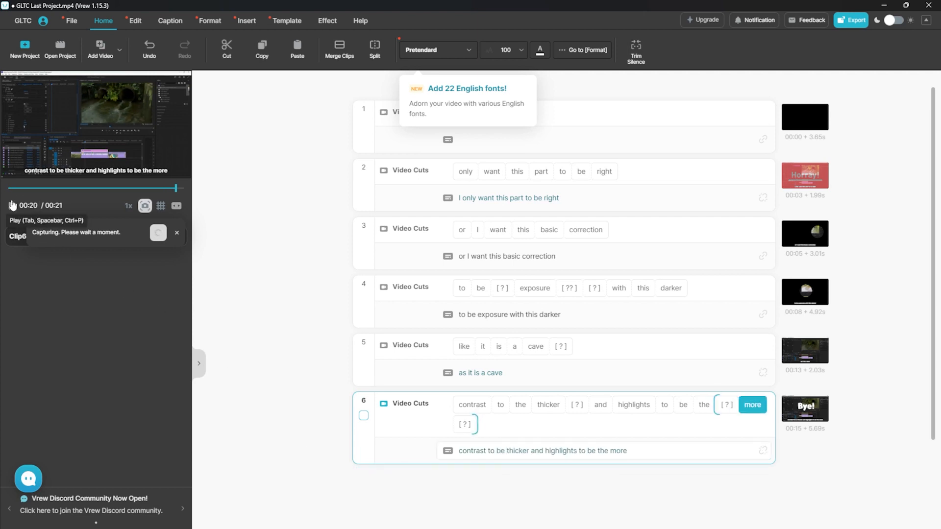
pyautogui.click(13, 205)
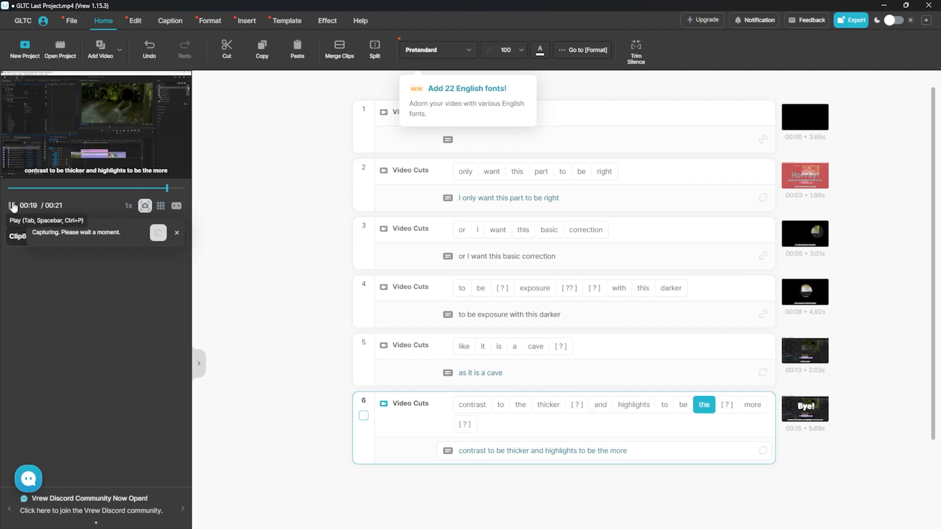
pyautogui.click(600, 452)
pyautogui.doubleClick(599, 452)
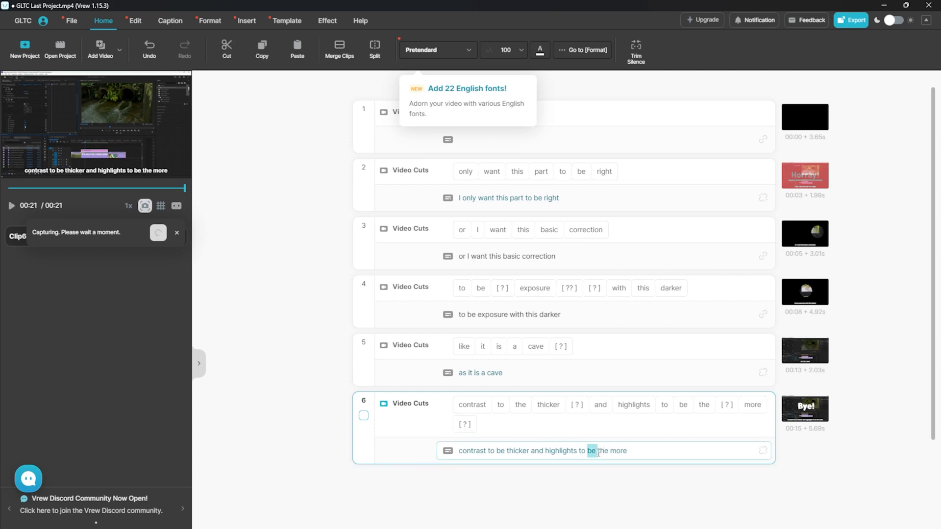
pyautogui.press('BackSpace')
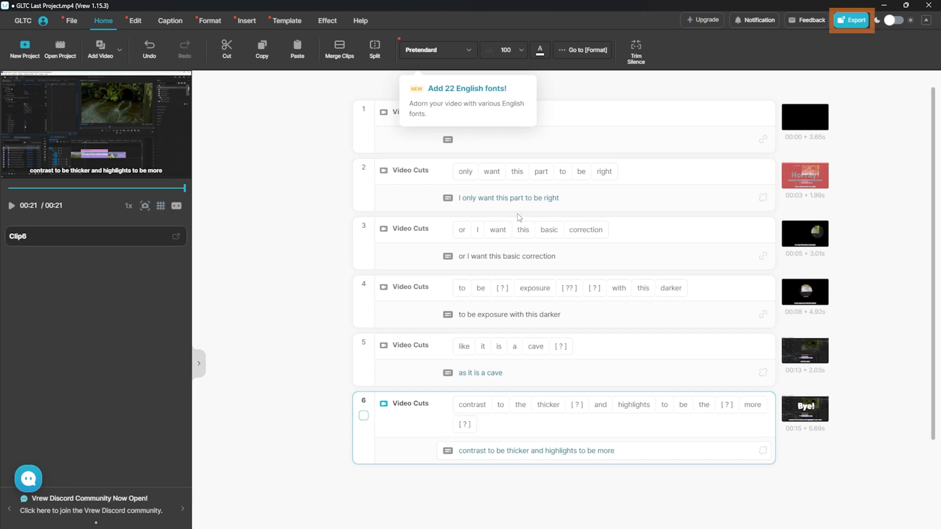
# Choose SRT caption export and open the translation language list
pyautogui.click(854, 23)
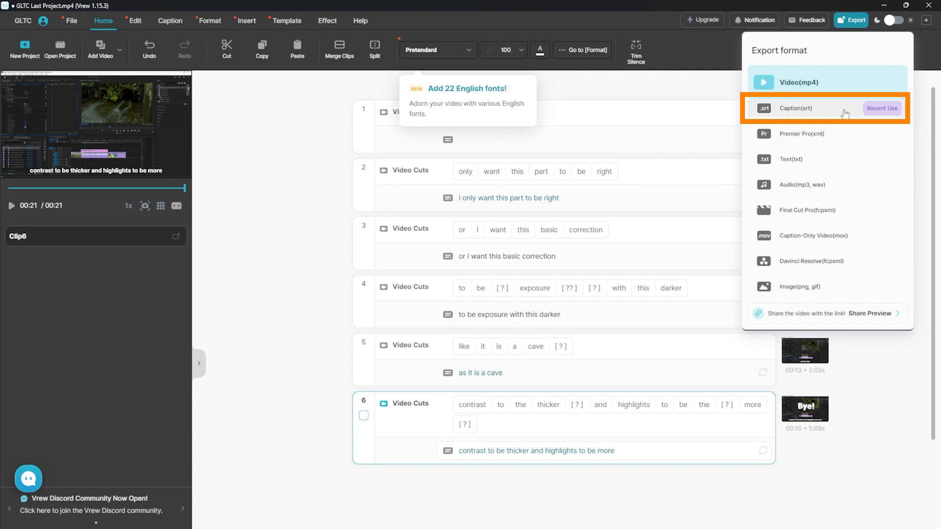
pyautogui.click(845, 114)
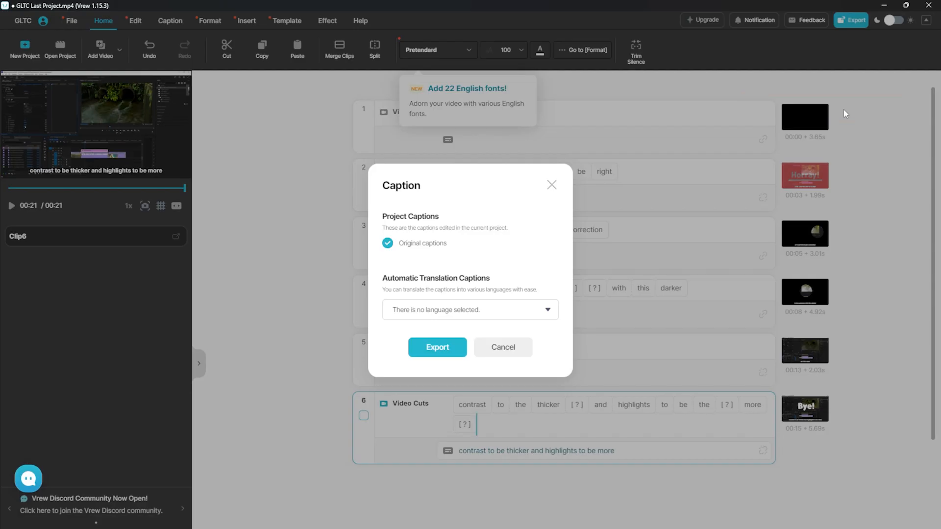
pyautogui.click(434, 314)
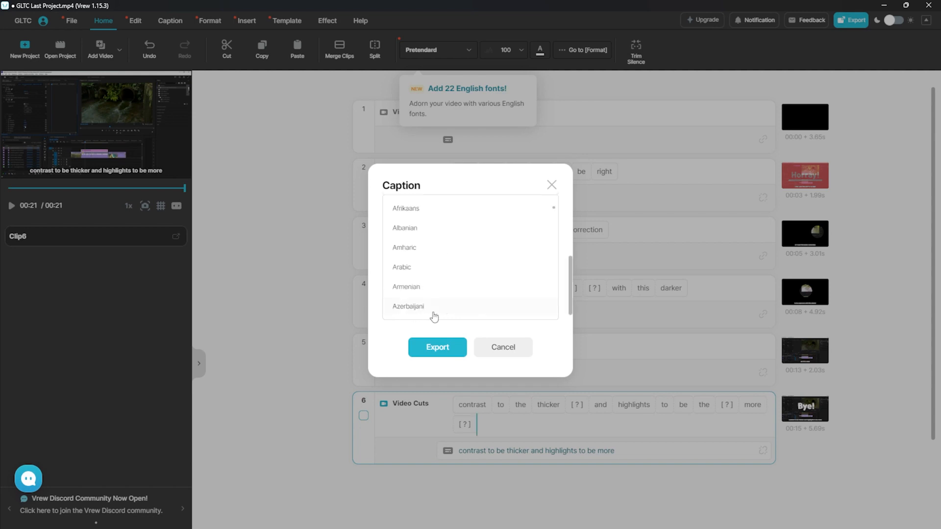
# Browse the translation languages, then cancel without translating and reopen the export formats
pyautogui.scroll(-5, 447, 257)
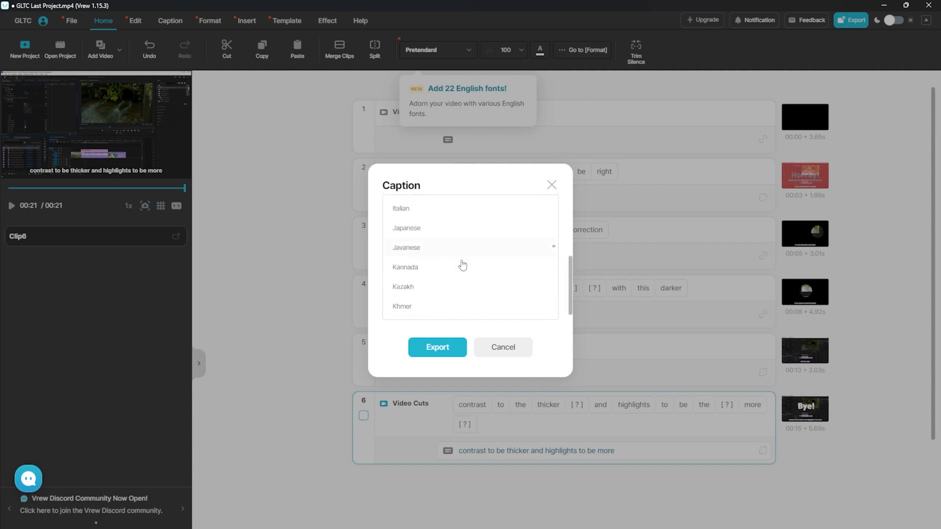
pyautogui.scroll(-4, 461, 252)
pyautogui.scroll(-3, 461, 251)
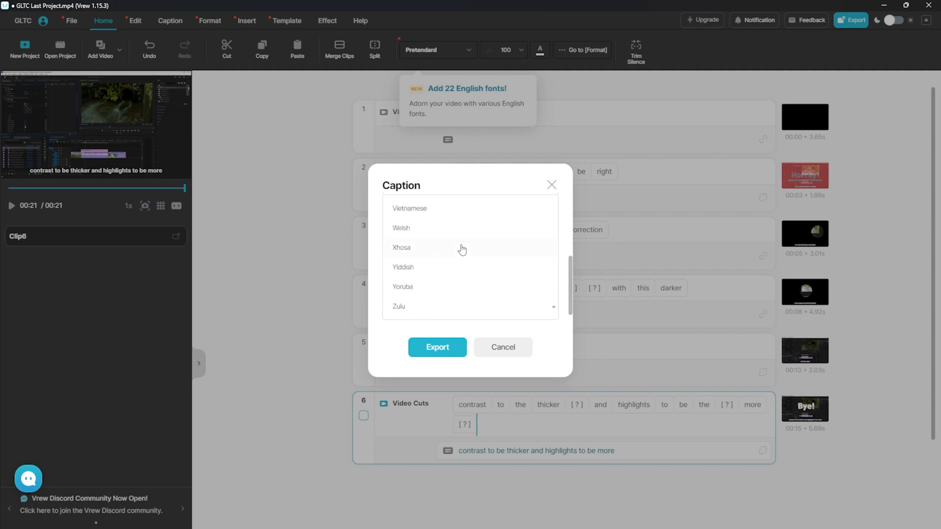
pyautogui.scroll(4, 461, 250)
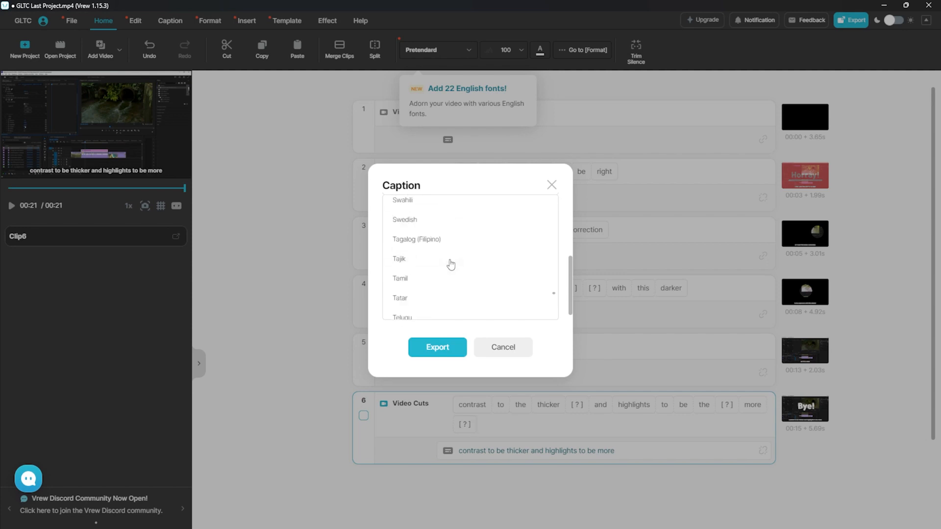
pyautogui.scroll(8, 448, 266)
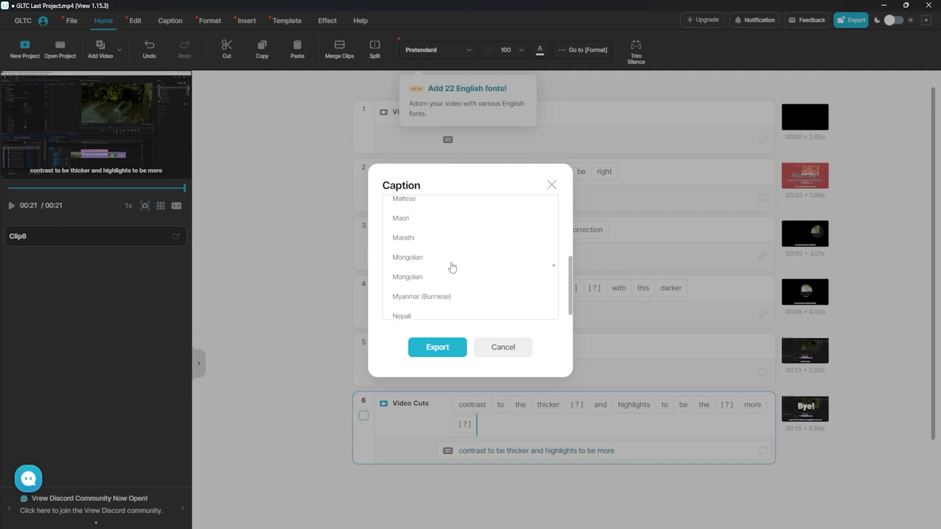
pyautogui.scroll(2, 456, 270)
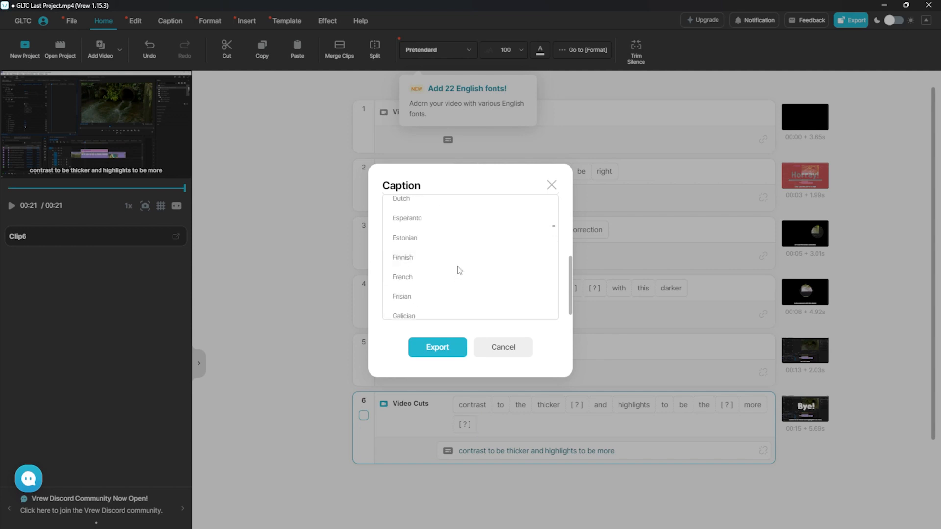
pyautogui.scroll(2, 459, 270)
pyautogui.scroll(2, 459, 271)
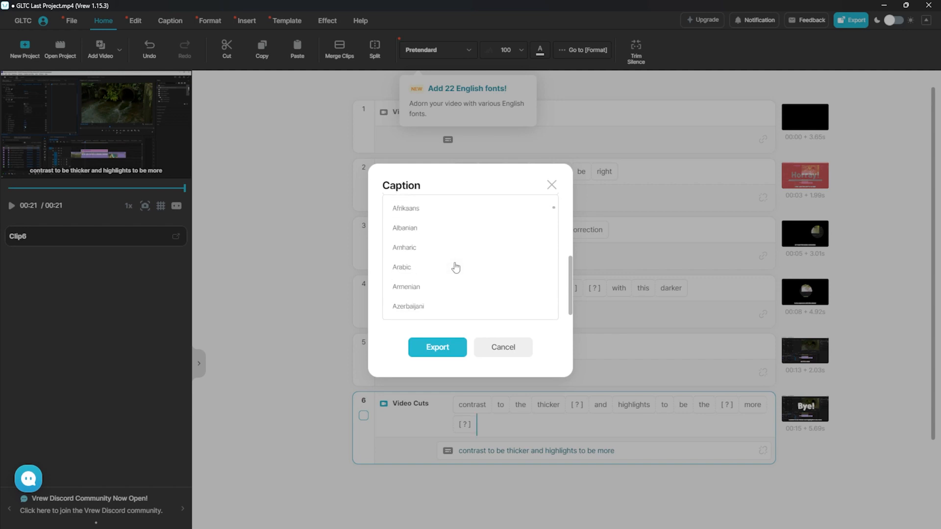
pyautogui.scroll(3, 456, 252)
pyautogui.scroll(-3, 441, 298)
pyautogui.scroll(-8, 459, 290)
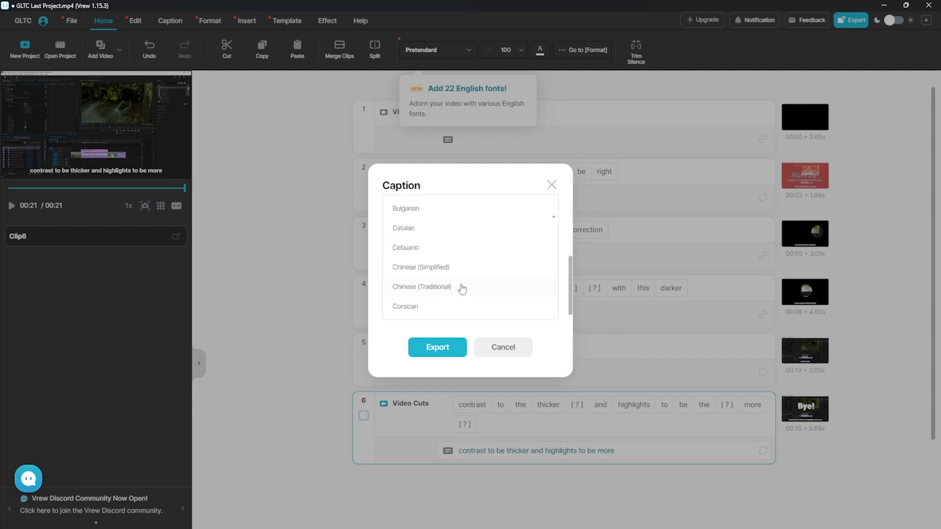
pyautogui.scroll(2, 456, 258)
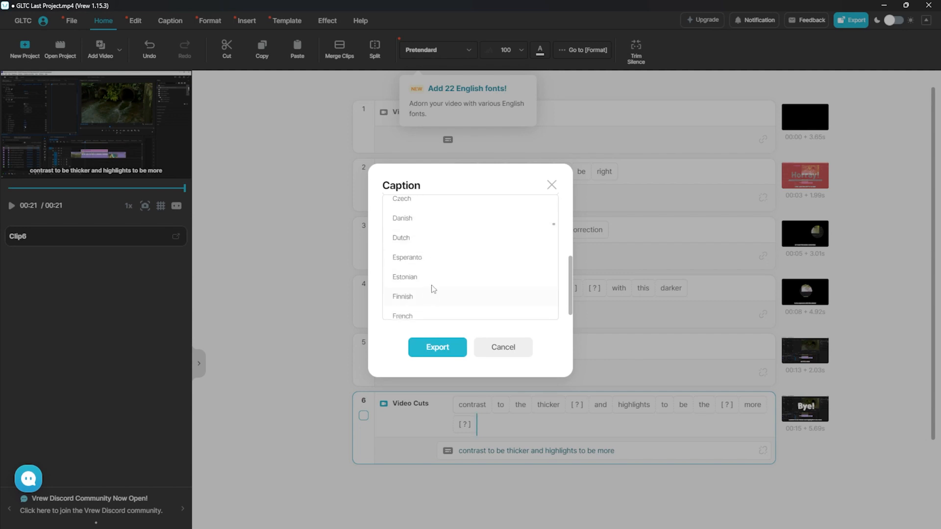
pyautogui.scroll(-1, 441, 271)
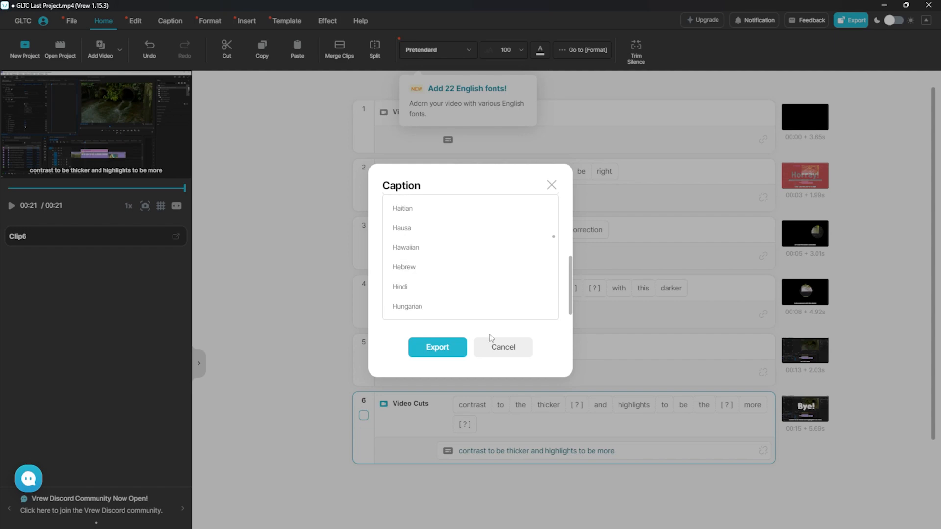
pyautogui.click(492, 346)
pyautogui.click(862, 21)
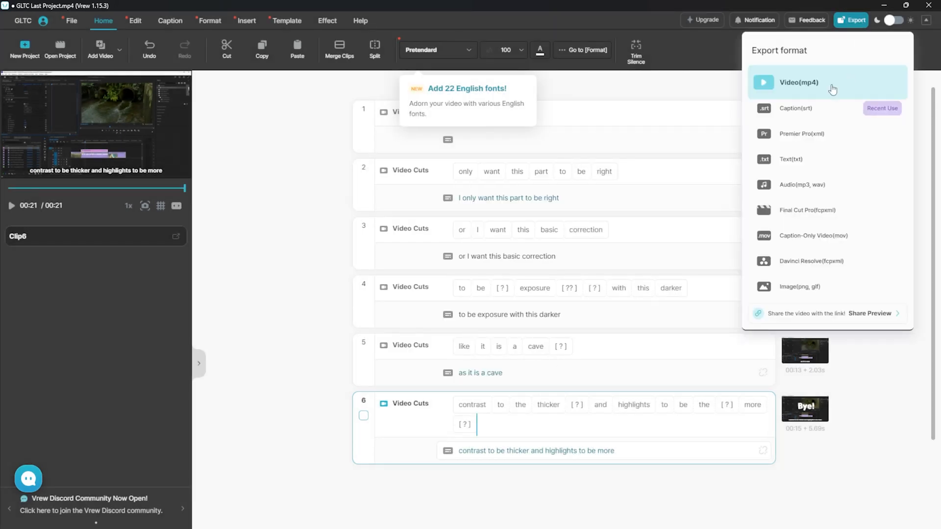
# Save the original captions as GLTC Last Project.srt in the GLTC Premiere Pro folder and show it
pyautogui.click(817, 110)
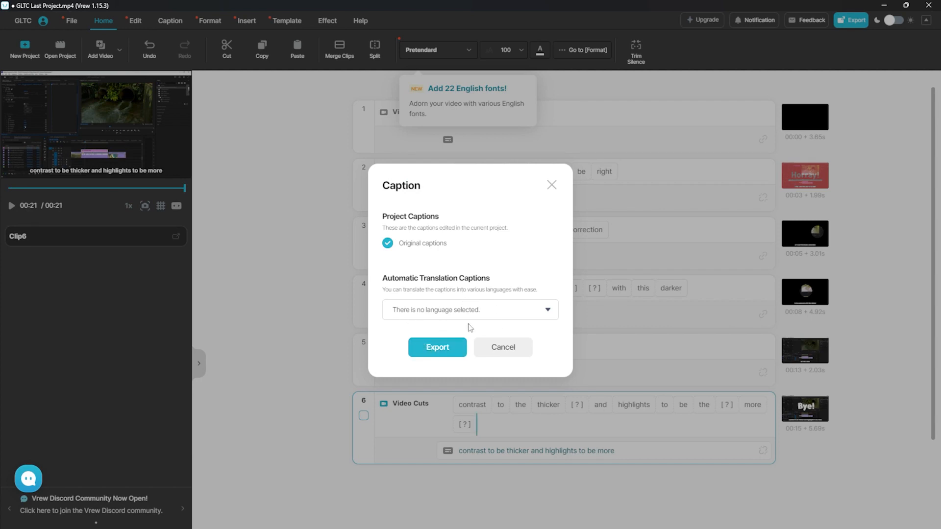
pyautogui.click(449, 347)
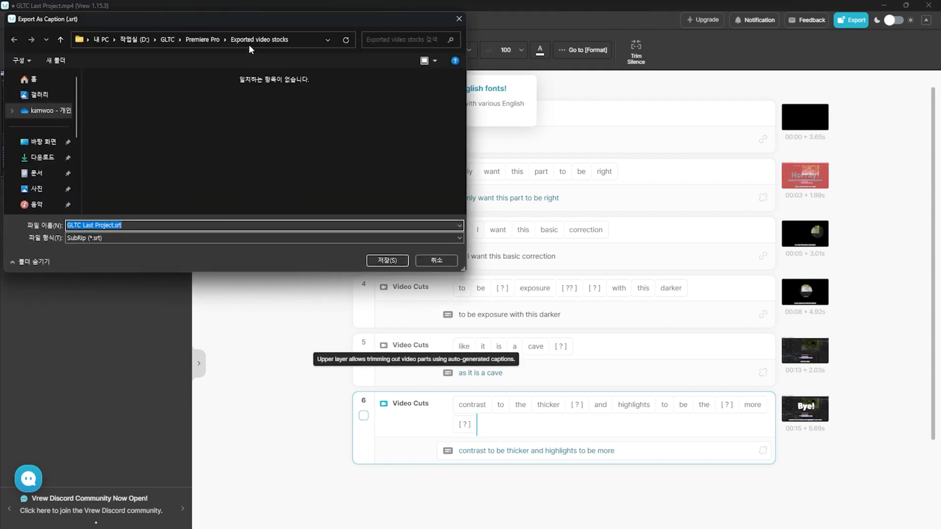
pyautogui.click(203, 40)
pyautogui.click(380, 262)
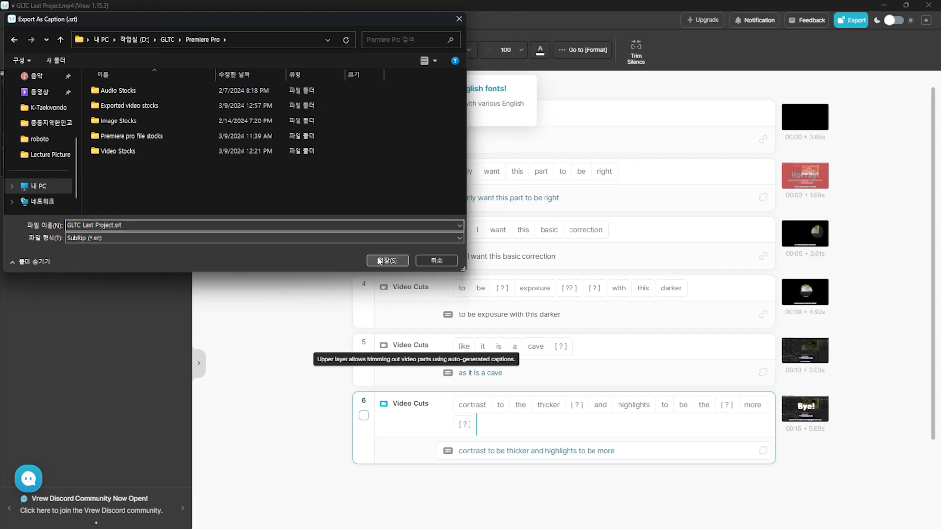
pyautogui.click(430, 328)
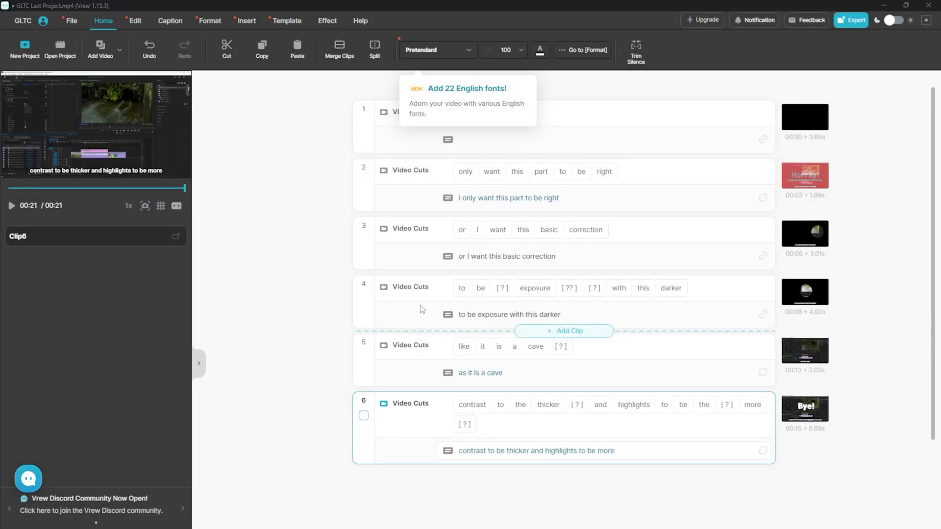
pyautogui.moveTo(471, 528); pyautogui.dragTo(0, 118)
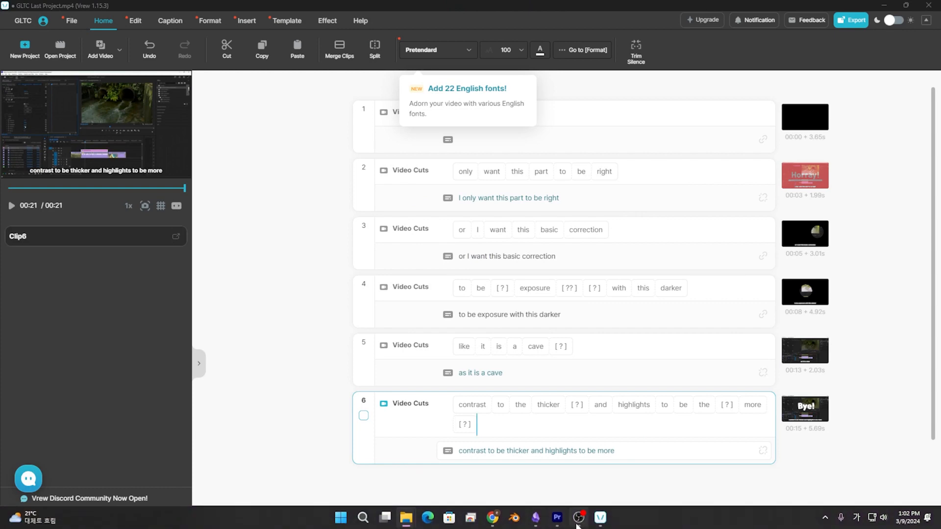
# Import the Vrew SRT file into the Premiere project and drag it onto the sequence
pyautogui.click(557, 518)
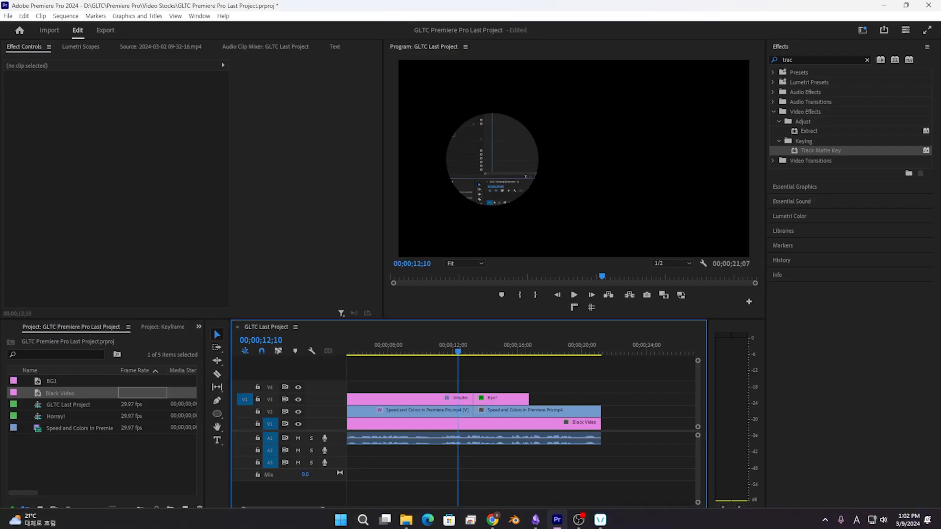
pyautogui.moveTo(375, 504); pyautogui.dragTo(122, 469)
pyautogui.moveTo(70, 440); pyautogui.dragTo(384, 395)
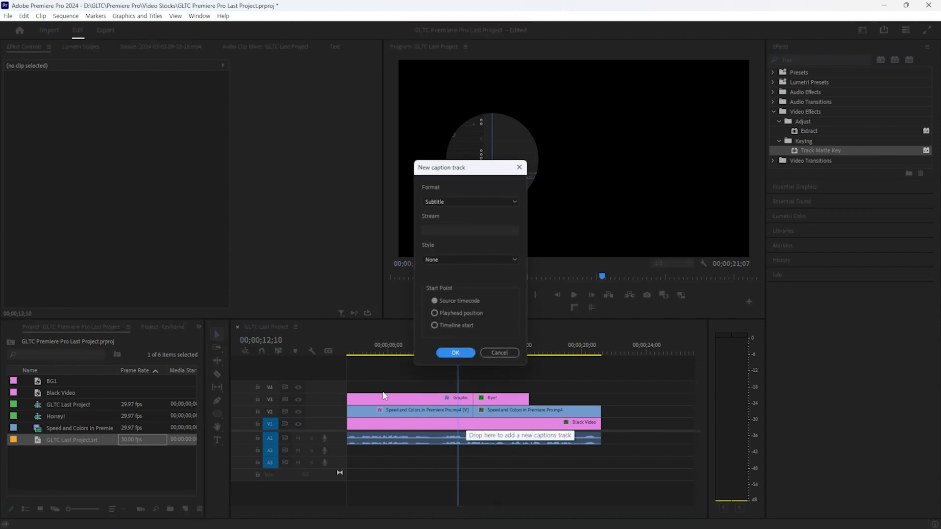
# Create the caption track with format Subtitle and style None
pyautogui.click(454, 203)
pyautogui.click(460, 184)
pyautogui.click(459, 255)
pyautogui.click(460, 269)
pyautogui.click(455, 353)
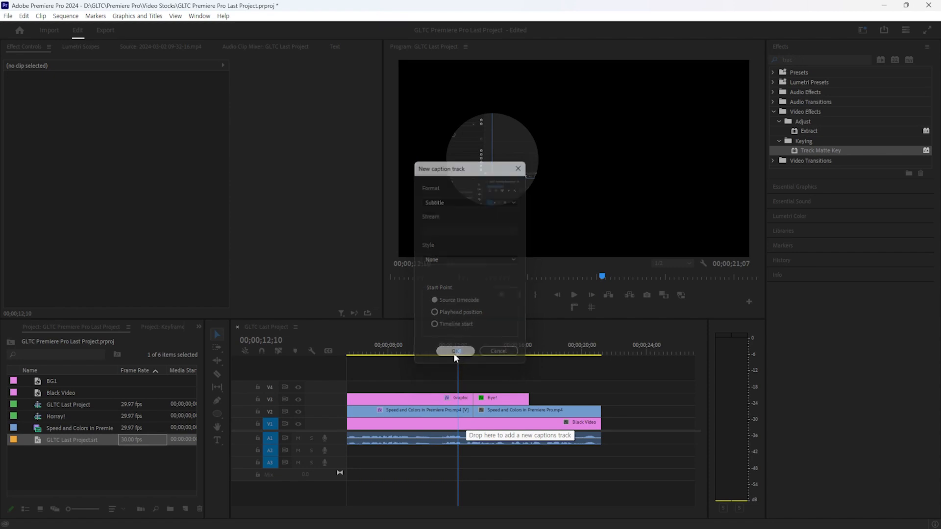
# Play the sequence from near the start to check the subtitles
pyautogui.scroll(3, 451, 412)
pyautogui.click(373, 349)
pyautogui.press('space')
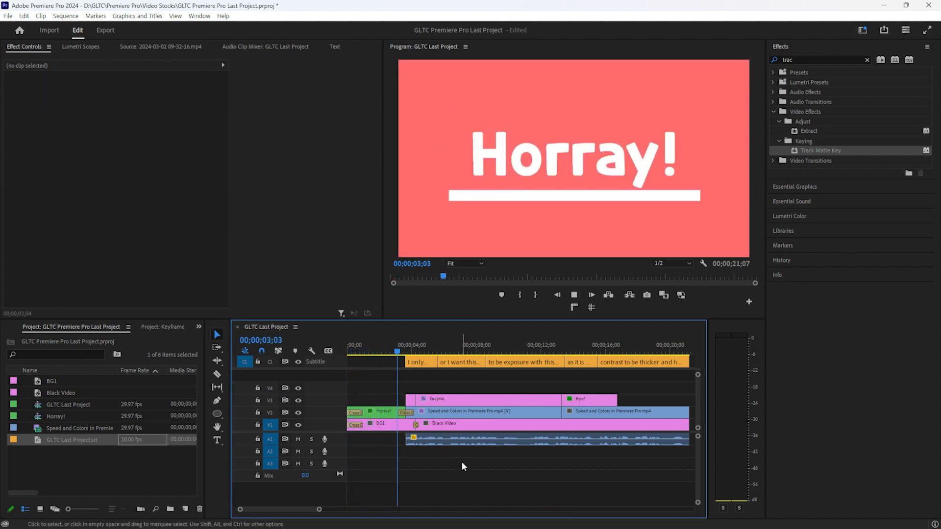
pyautogui.press('space')
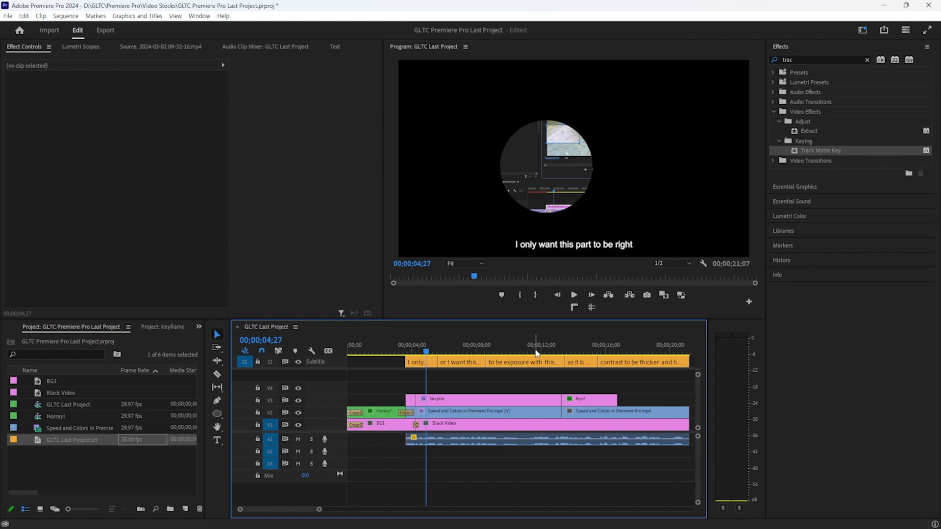
pyautogui.click(417, 362)
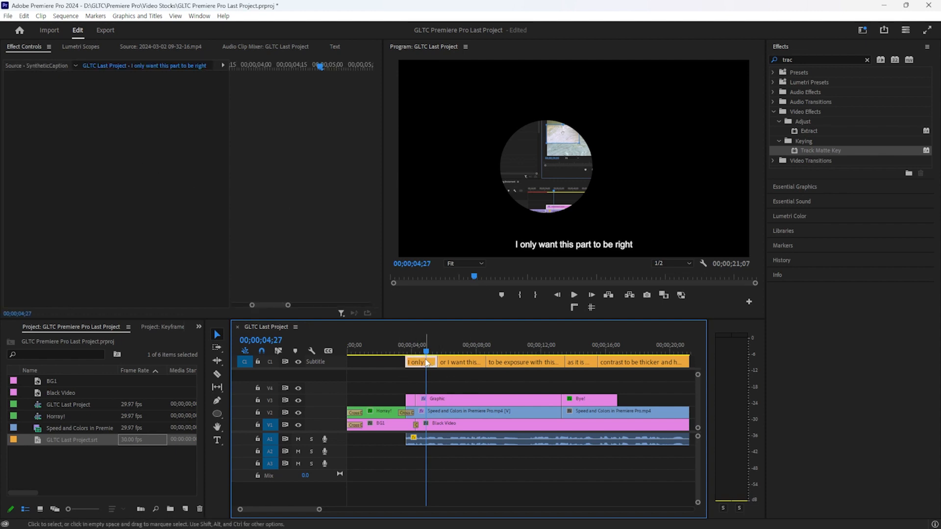
# Save the subtitles' current look as a new track style named 'Text Style 1'
pyautogui.doubleClick(427, 362)
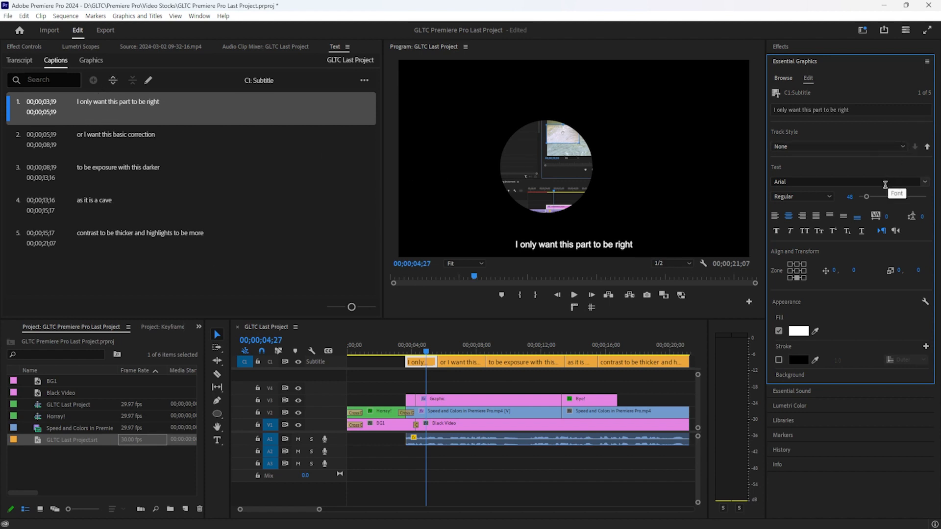
pyautogui.click(879, 146)
pyautogui.click(873, 156)
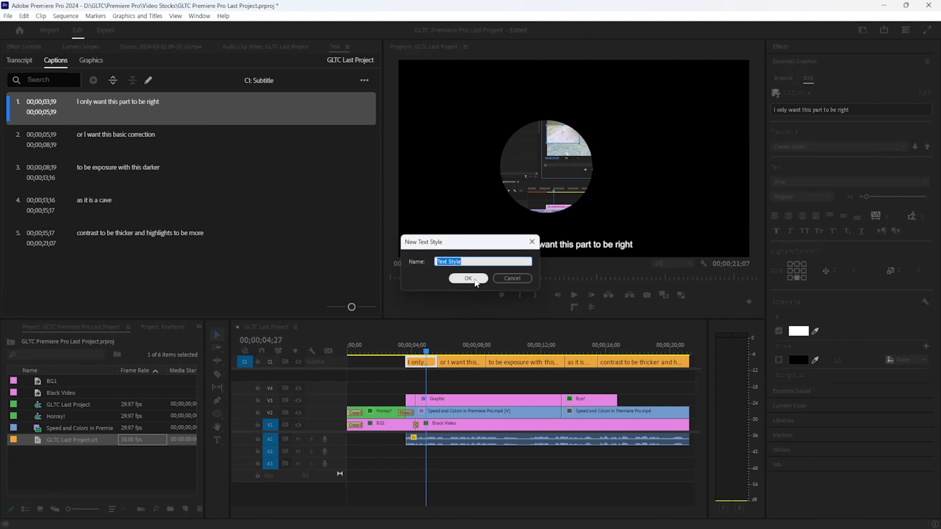
pyautogui.press('Right')
pyautogui.click(464, 278)
pyautogui.click(86, 403)
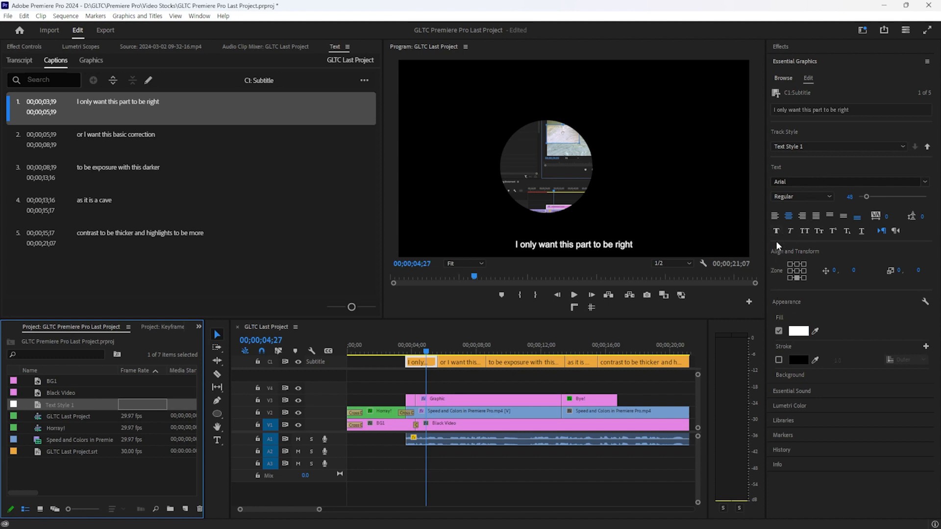
# Delete Text Style 1 and set the captions to size 76, Bold, with no outline stroke
pyautogui.press('Delete')
pyautogui.click(798, 317)
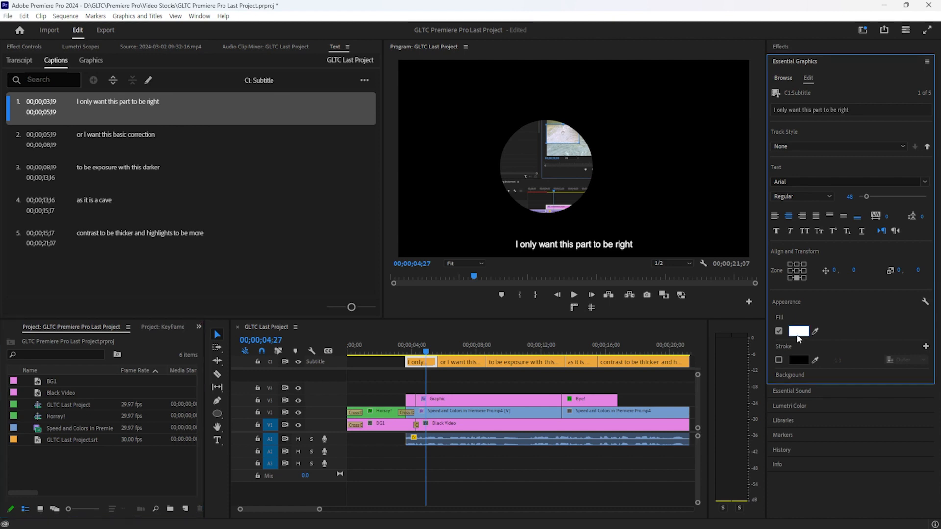
pyautogui.moveTo(865, 197); pyautogui.dragTo(871, 198)
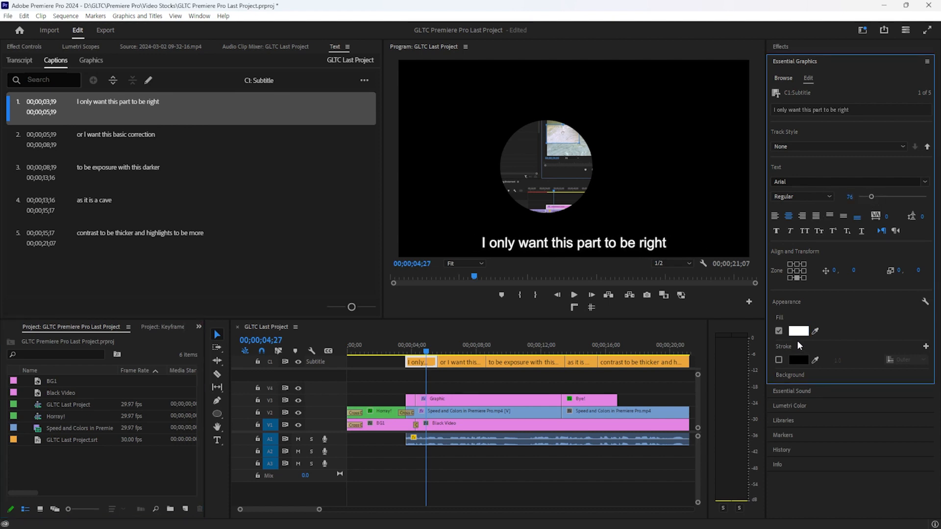
pyautogui.click(778, 361)
pyautogui.click(814, 197)
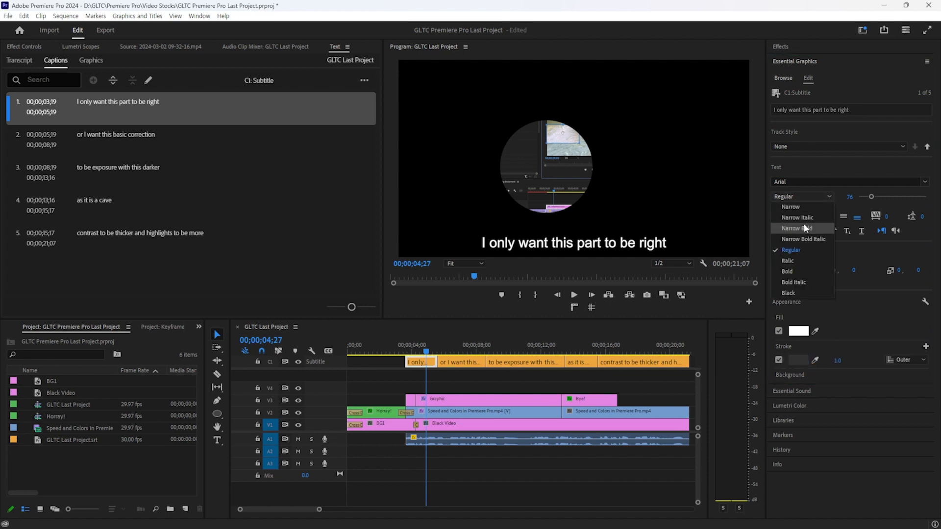
pyautogui.click(798, 272)
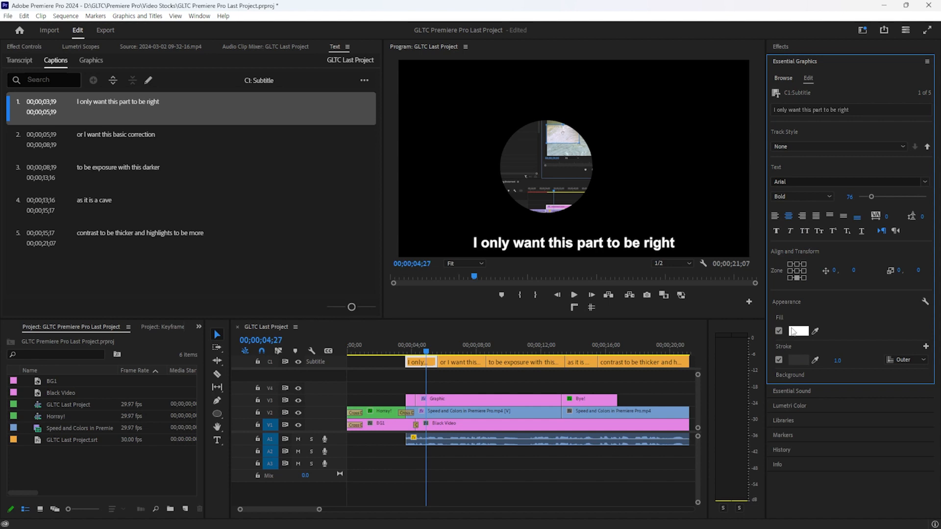
pyautogui.click(779, 361)
# Save this look as a new track style named 'Text Style 1 1'
pyautogui.click(819, 148)
pyautogui.click(816, 155)
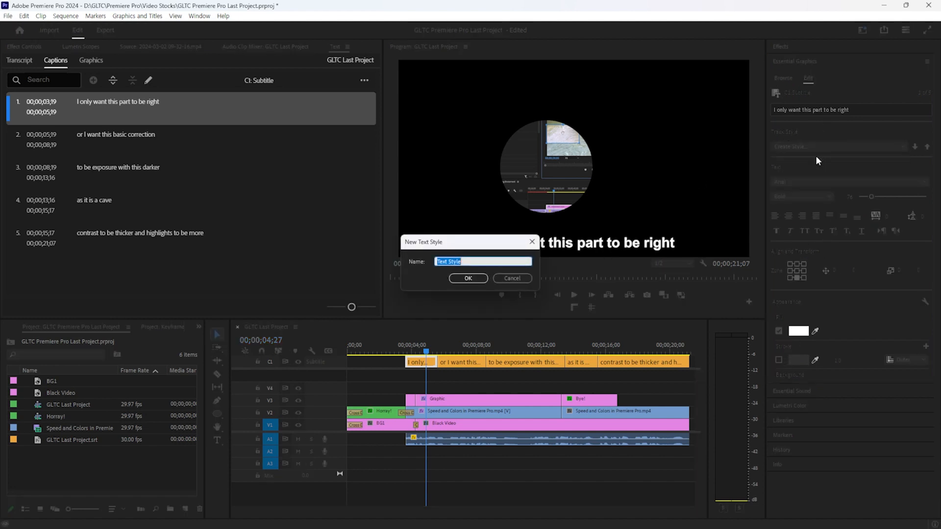
pyautogui.click(486, 263)
pyautogui.write('1 1')
pyautogui.click(471, 279)
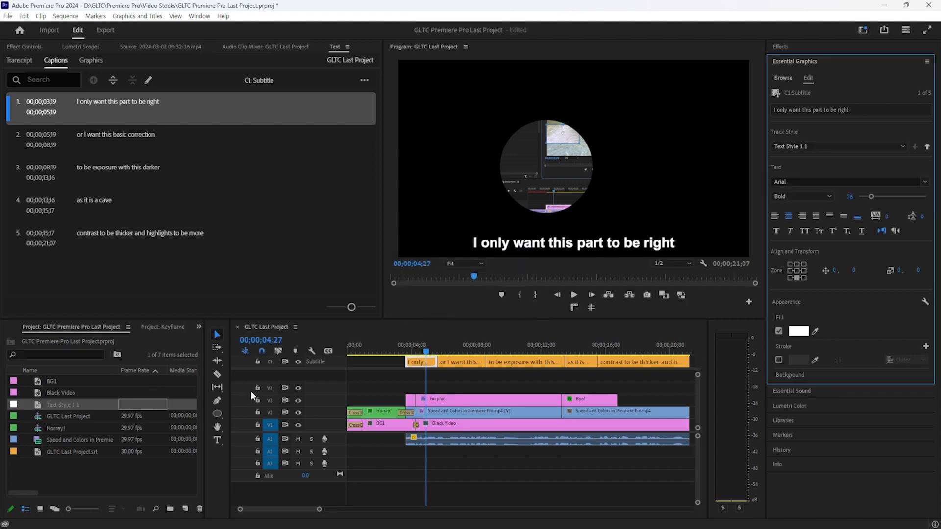
pyautogui.click(686, 349)
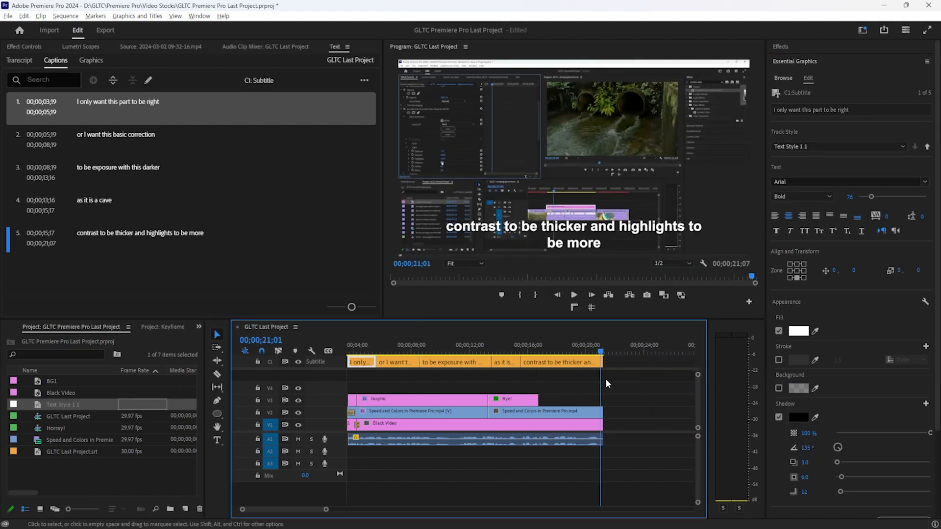
# Zoom the timeline out, marquee-select all five caption clips, then deselect them
pyautogui.press('-')
pyautogui.moveTo(480, 357); pyautogui.dragTo(332, 371)
pyautogui.click(73, 405)
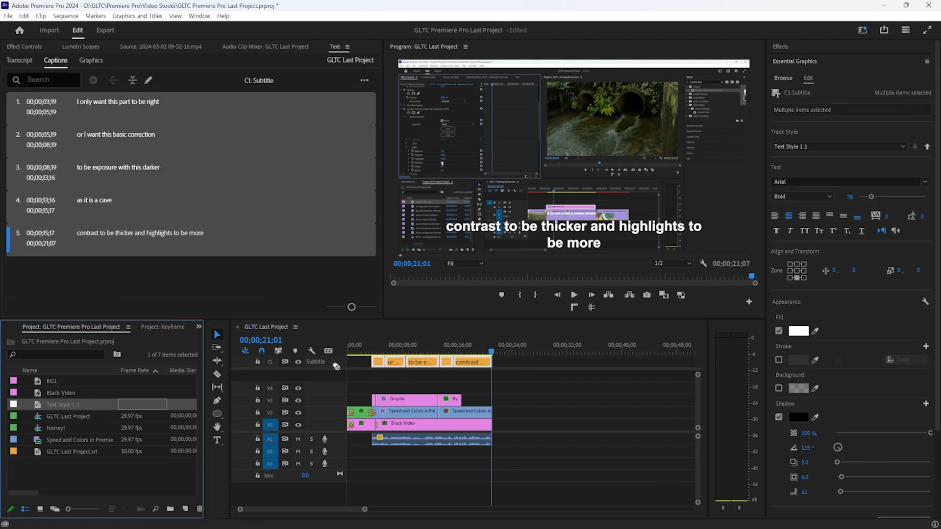
pyautogui.click(401, 369)
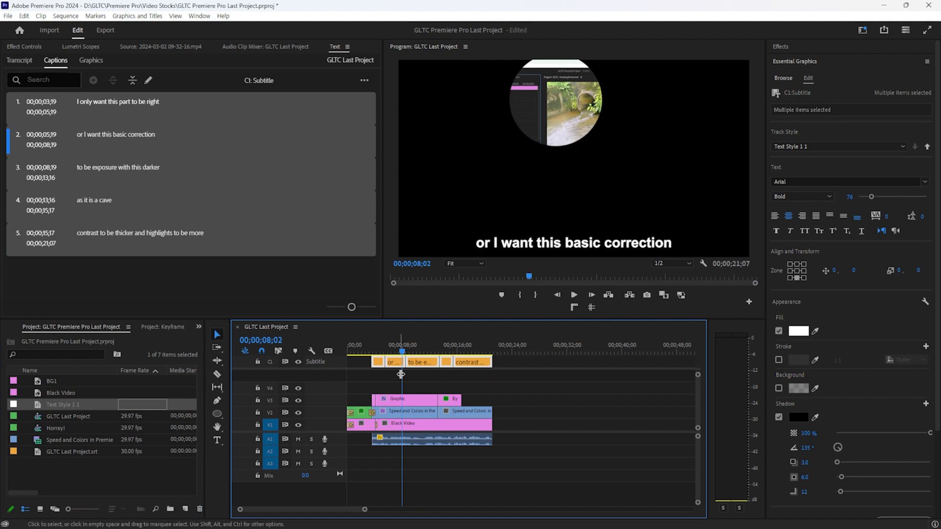
pyautogui.click(381, 378)
# Scrub and play the sequence, then select the first caption in the Program Monitor
pyautogui.click(372, 346)
pyautogui.moveTo(372, 343)
pyautogui.mouseDown()
pyautogui.moveTo(467, 334)
pyautogui.moveTo(369, 344)
pyautogui.mouseUp()
pyautogui.press('space')
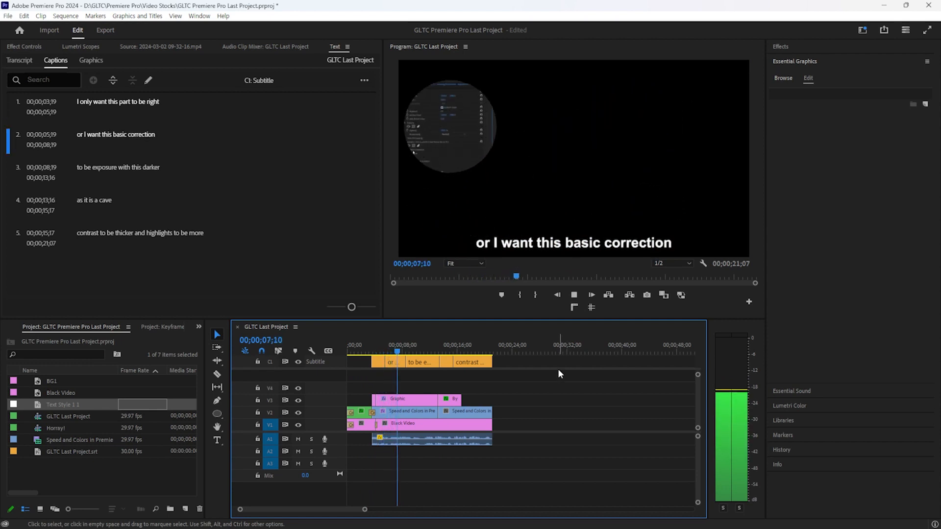
pyautogui.press('space')
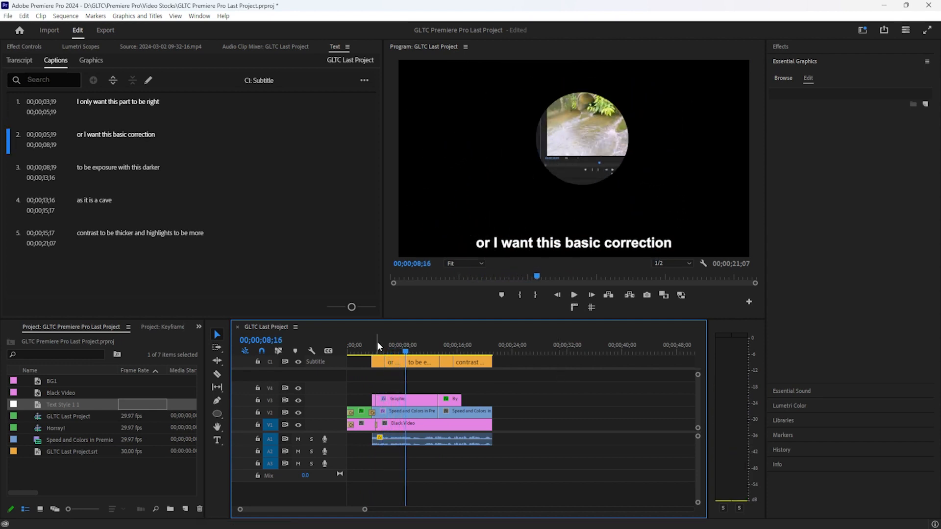
pyautogui.click(376, 345)
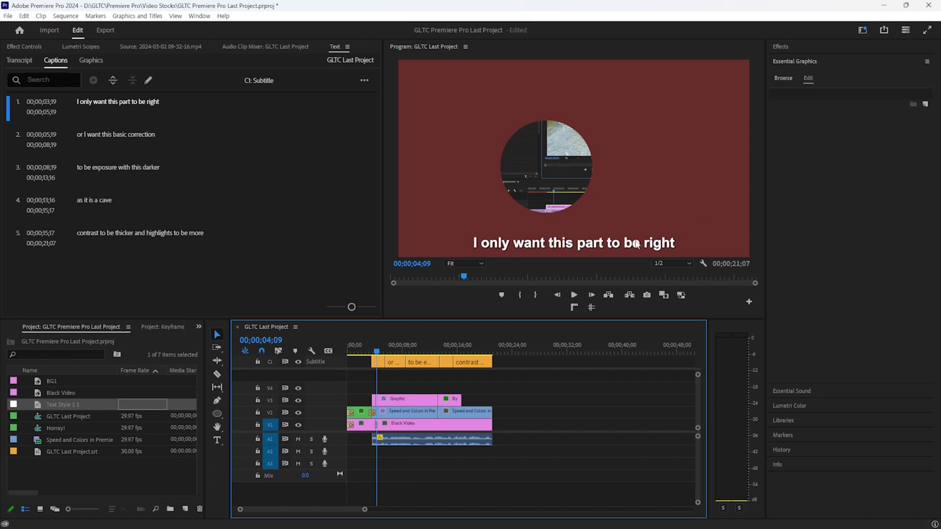
pyautogui.click(657, 244)
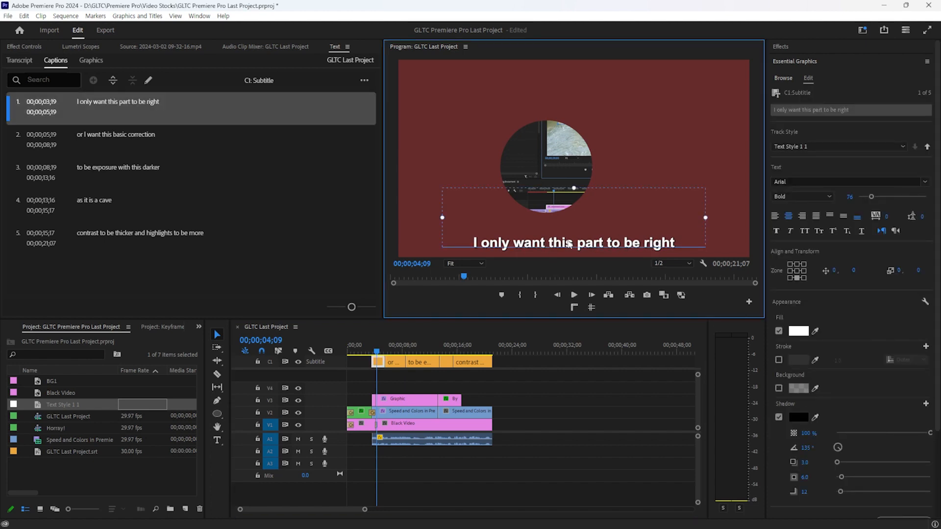
# Replace 'right' with 'white' in the first caption and play it back
pyautogui.doubleClick(119, 101)
pyautogui.click(168, 104)
pyautogui.doubleClick(169, 104)
pyautogui.write('whiy')
pyautogui.press('BackSpace')
pyautogui.press('BackSpace')
pyautogui.write('iy')
pyautogui.press('BackSpace')
pyautogui.write('te')
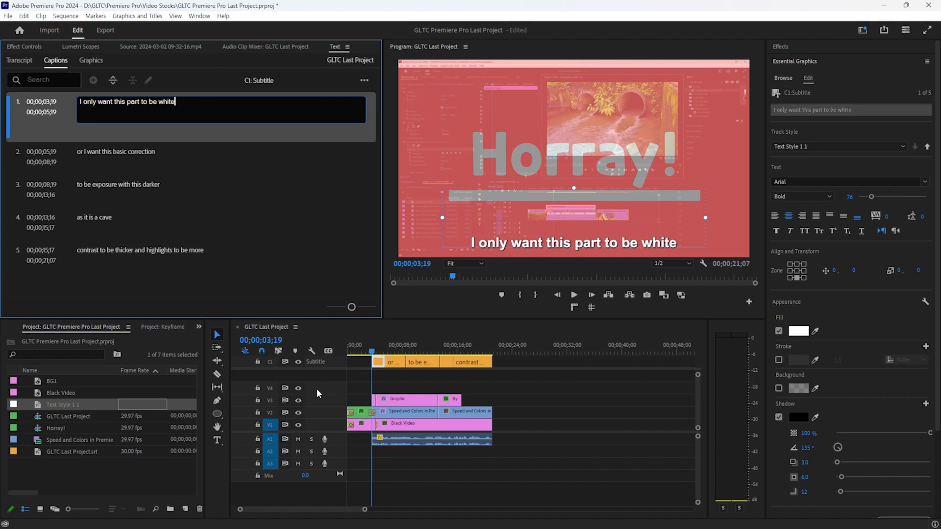
pyautogui.click(592, 405)
pyautogui.press('space')
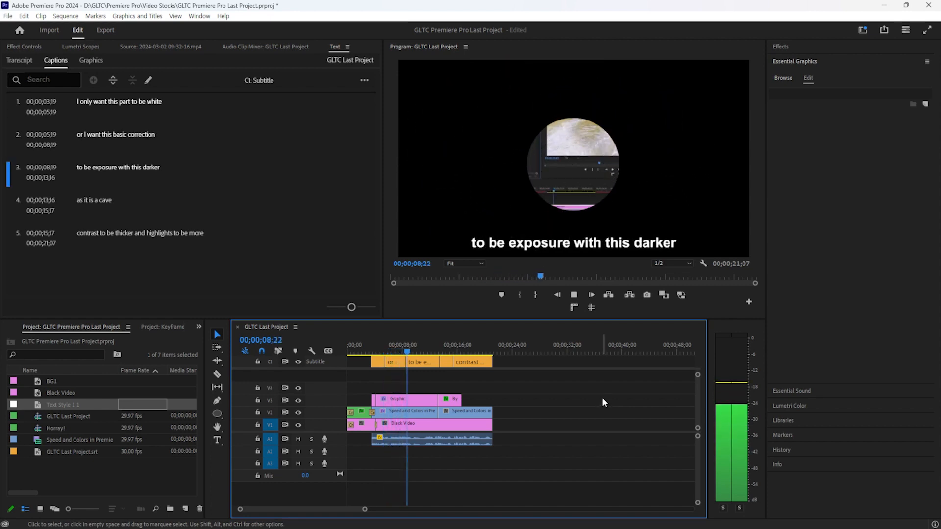
pyautogui.click(390, 350)
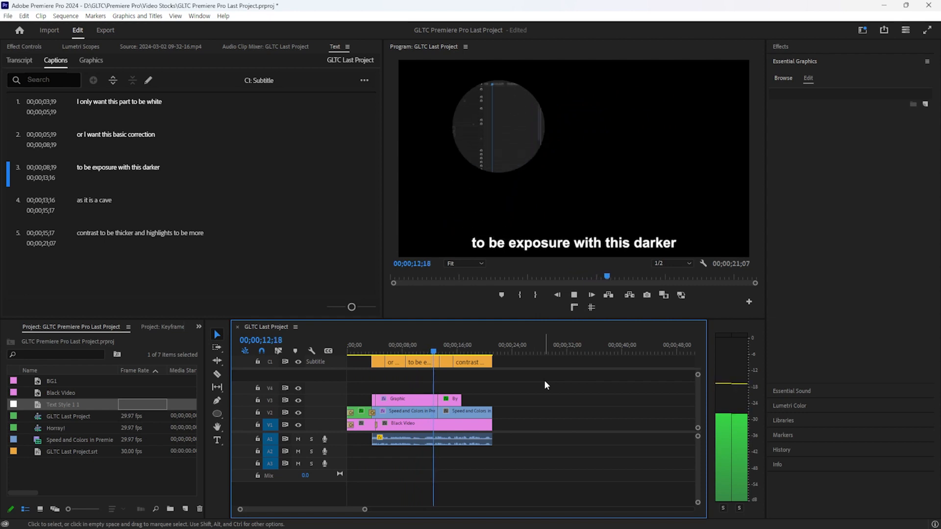
pyautogui.press('space')
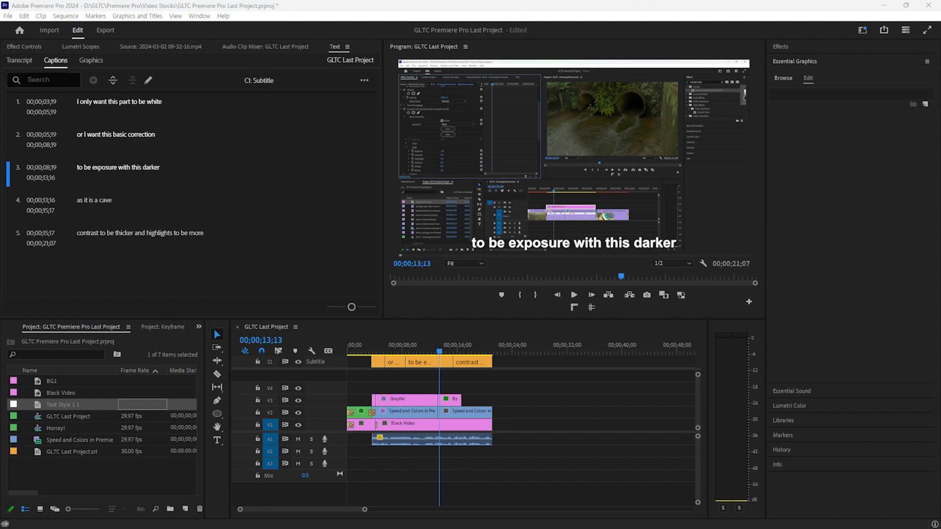
pyautogui.click(383, 353)
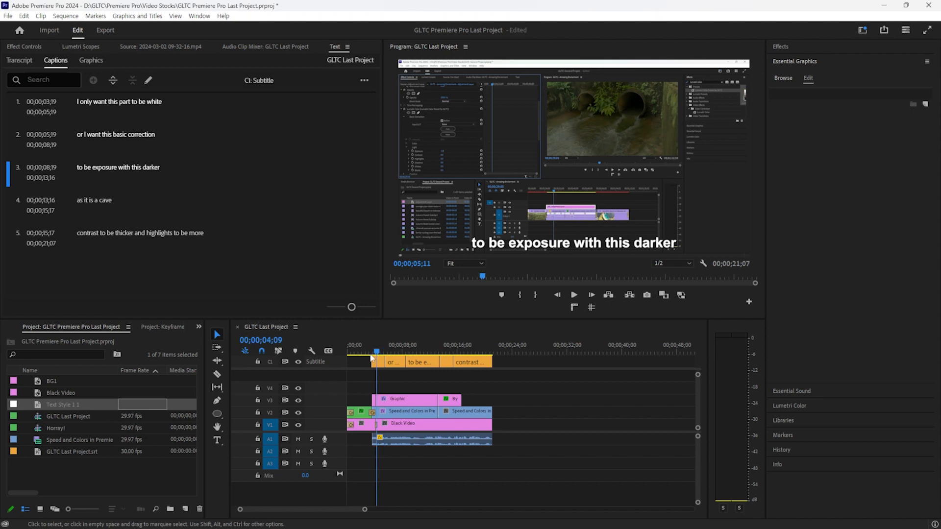
pyautogui.press('Home')
pyautogui.press('space')
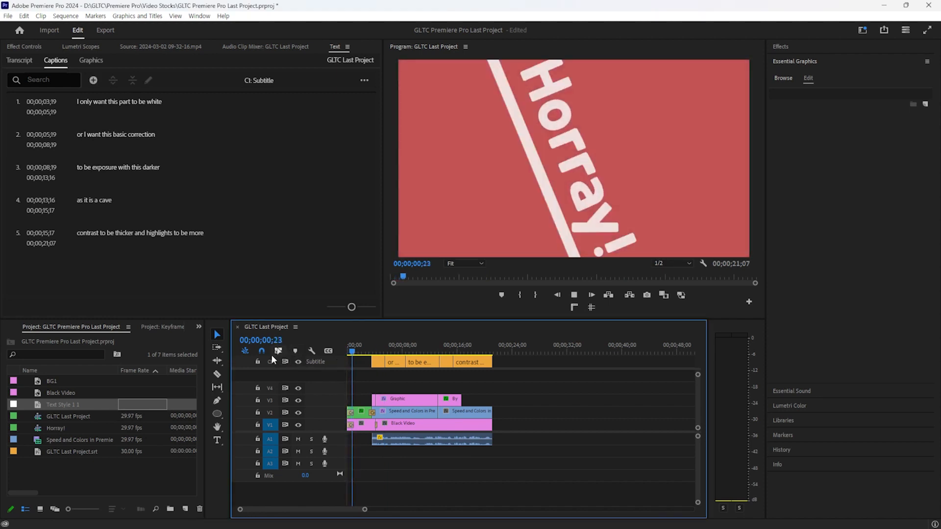
pyautogui.press('space')
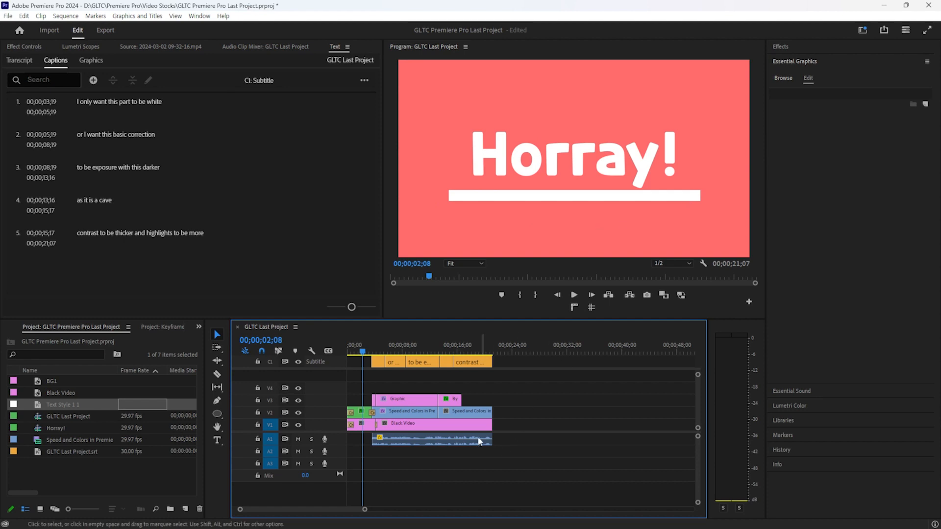
pyautogui.press('space')
pyautogui.press('space')
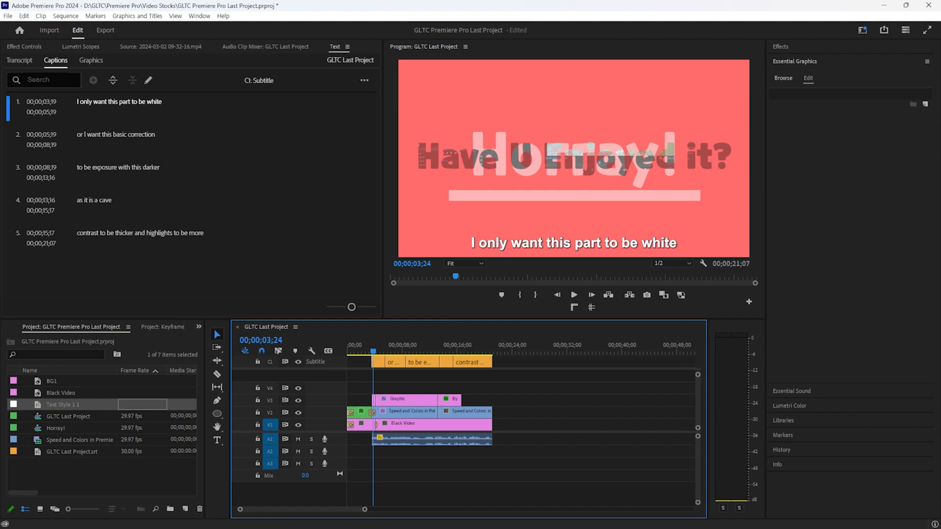
pyautogui.press('space')
pyautogui.press('space')
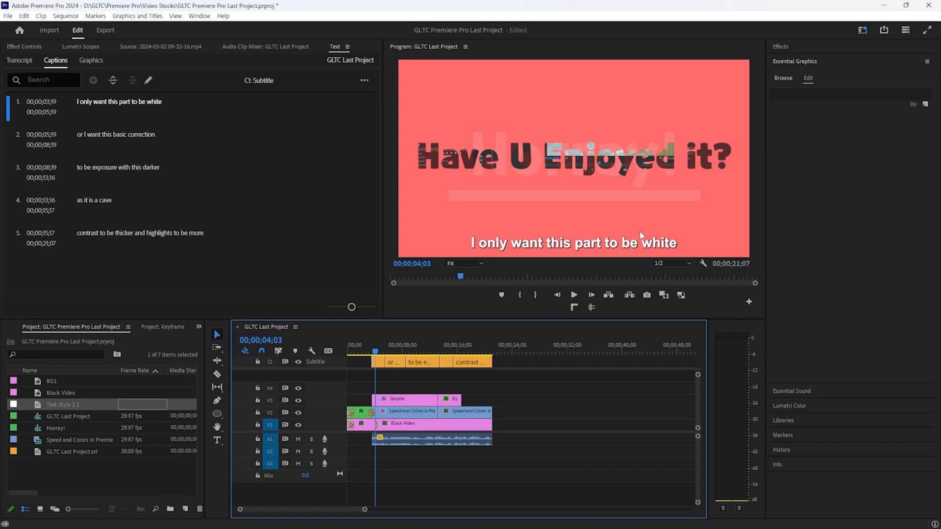
pyautogui.press('space')
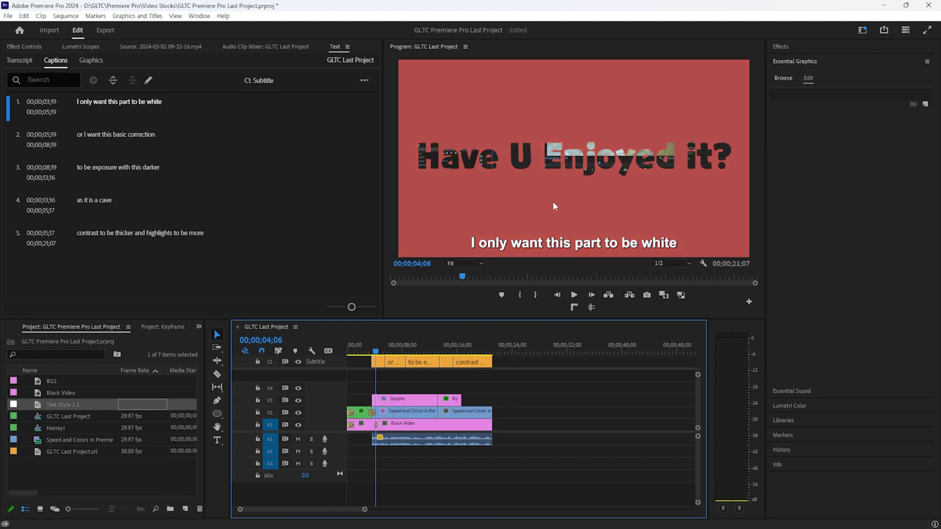
pyautogui.press('space')
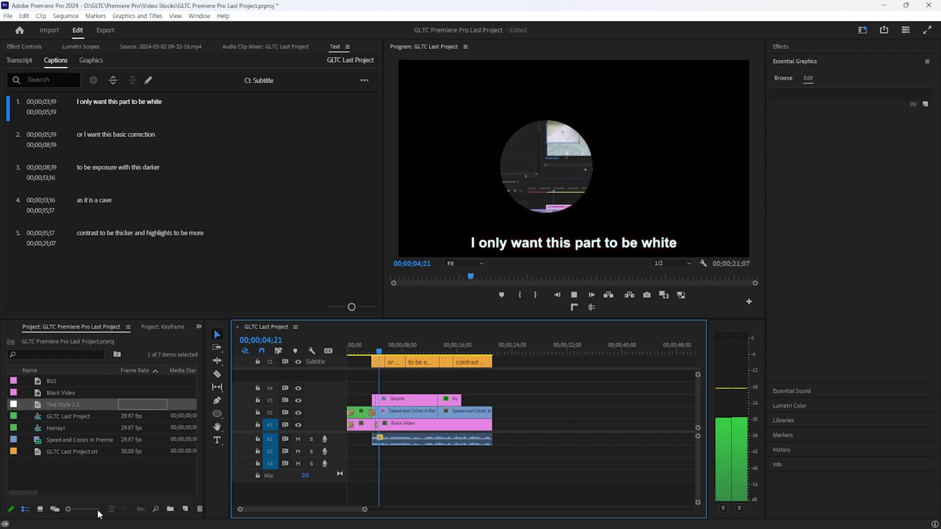
pyautogui.click(440, 339)
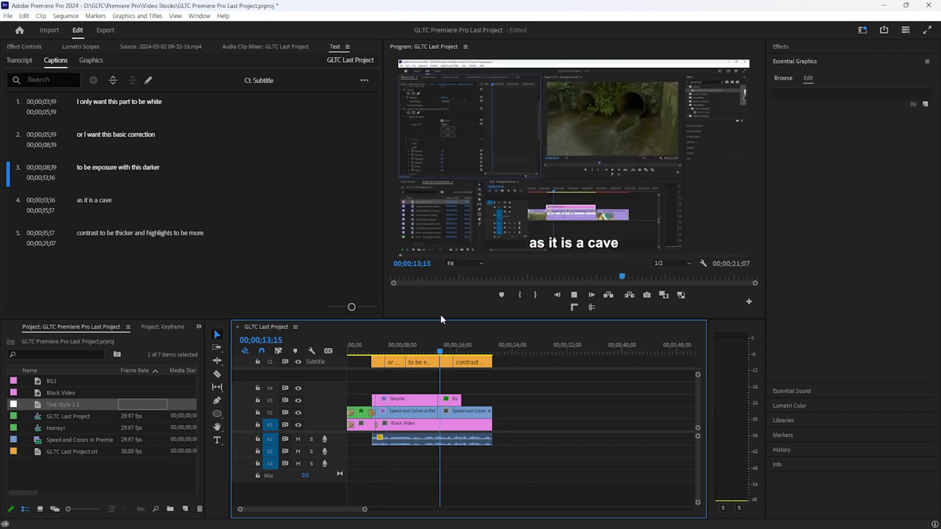
pyautogui.press('space')
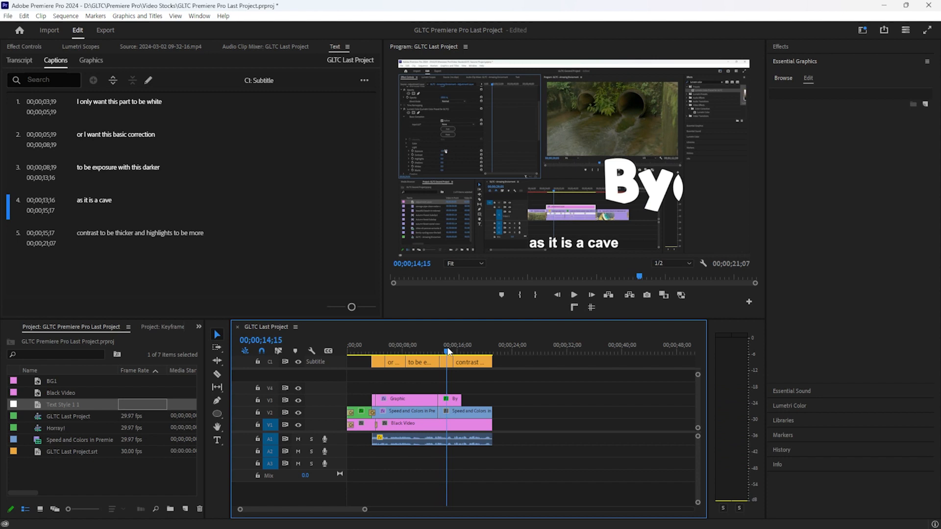
pyautogui.press('space')
pyautogui.press('space')
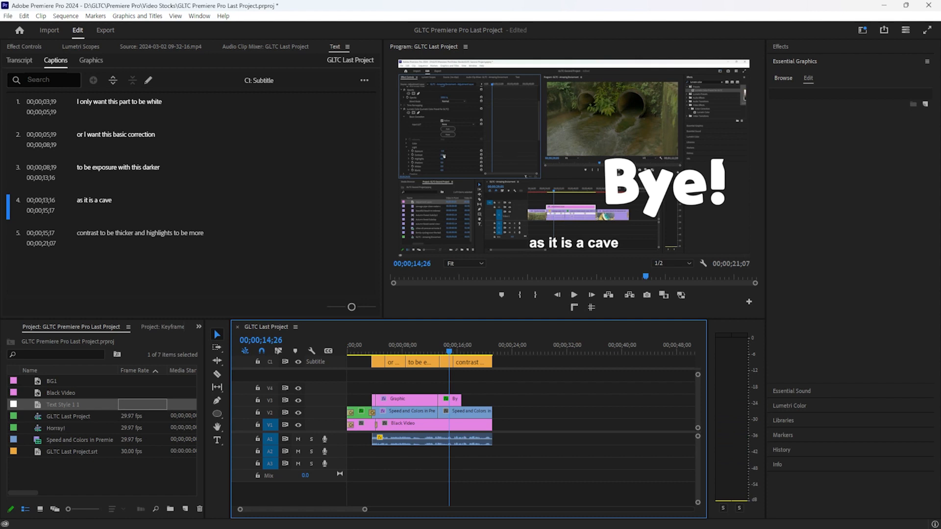
pyautogui.hotkey('ctrl', 's')
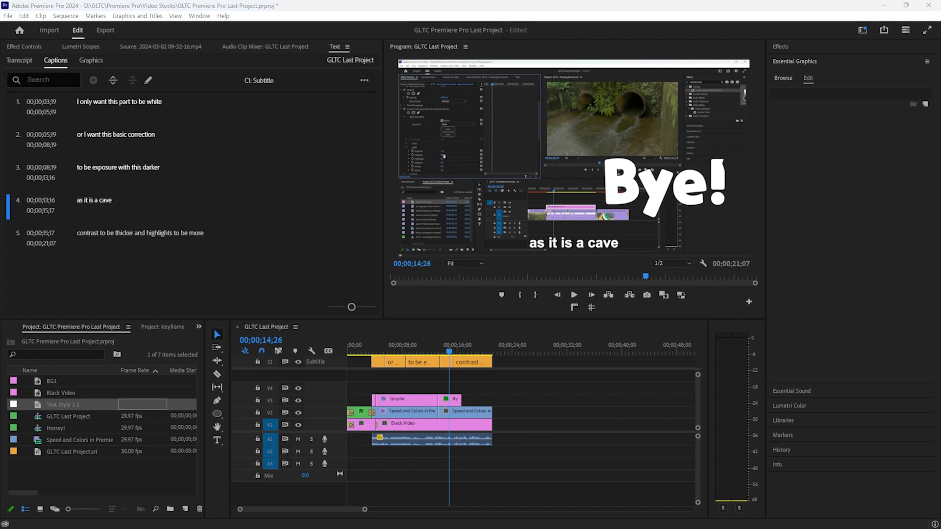